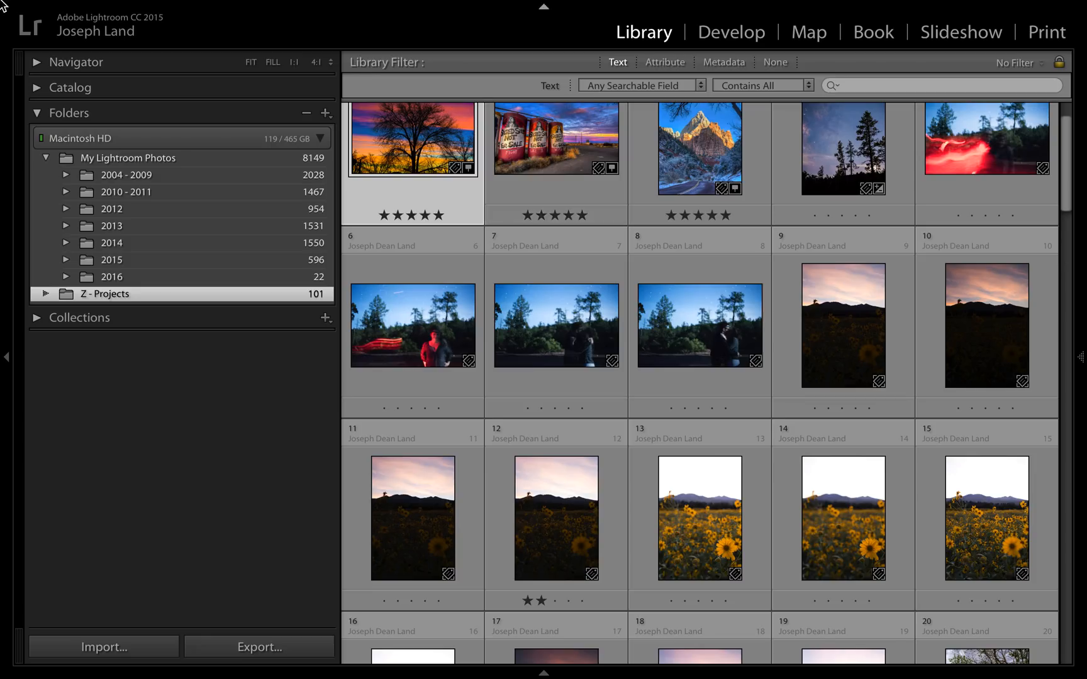
Show the Z - Projects photos in the Map module with the whole United States in view
{"action": "left_click", "coordinate": [805, 33]}
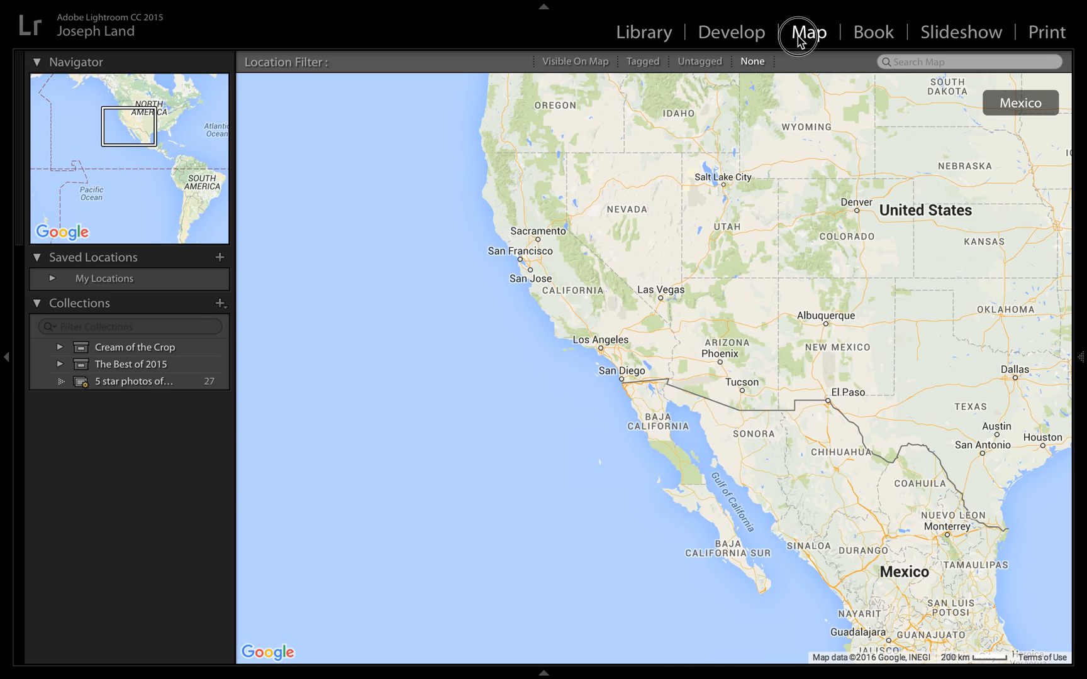
{"action": "mouse_move", "coordinate": [725, 312]}
{"action": "left_mouse_down"}
{"action": "mouse_move", "coordinate": [622, 372]}
{"action": "mouse_move", "coordinate": [589, 386]}
{"action": "mouse_move", "coordinate": [569, 374]}
{"action": "left_mouse_up"}
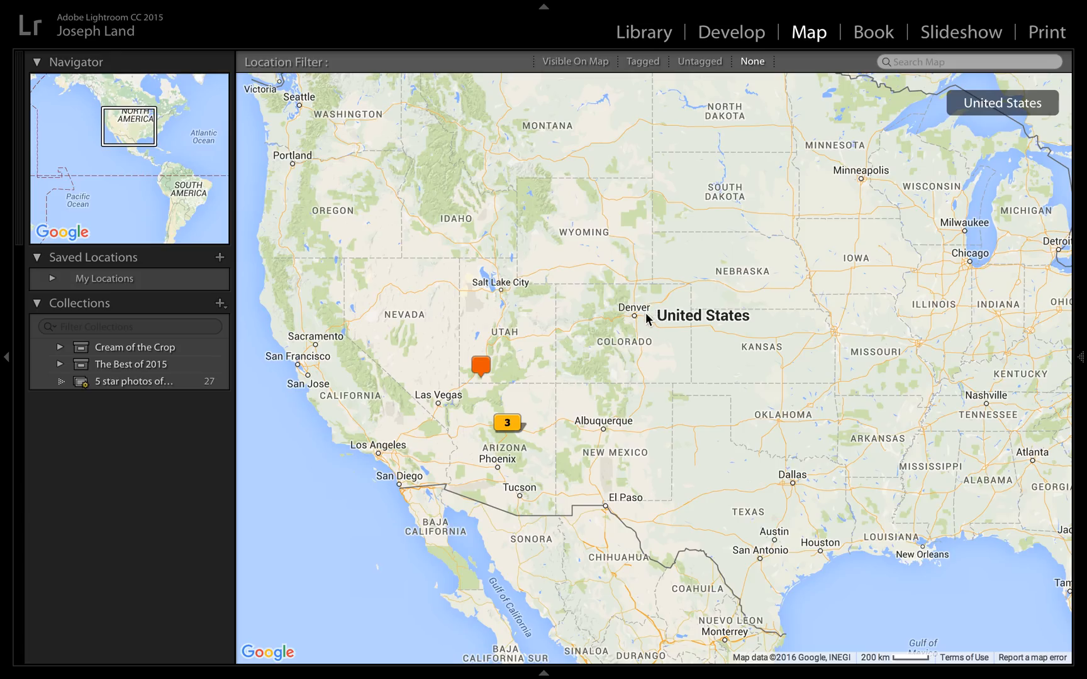
Return to the Library and browse the photos of the iPhone Photos folder inside 2004 - 2009
{"action": "left_click", "coordinate": [645, 35]}
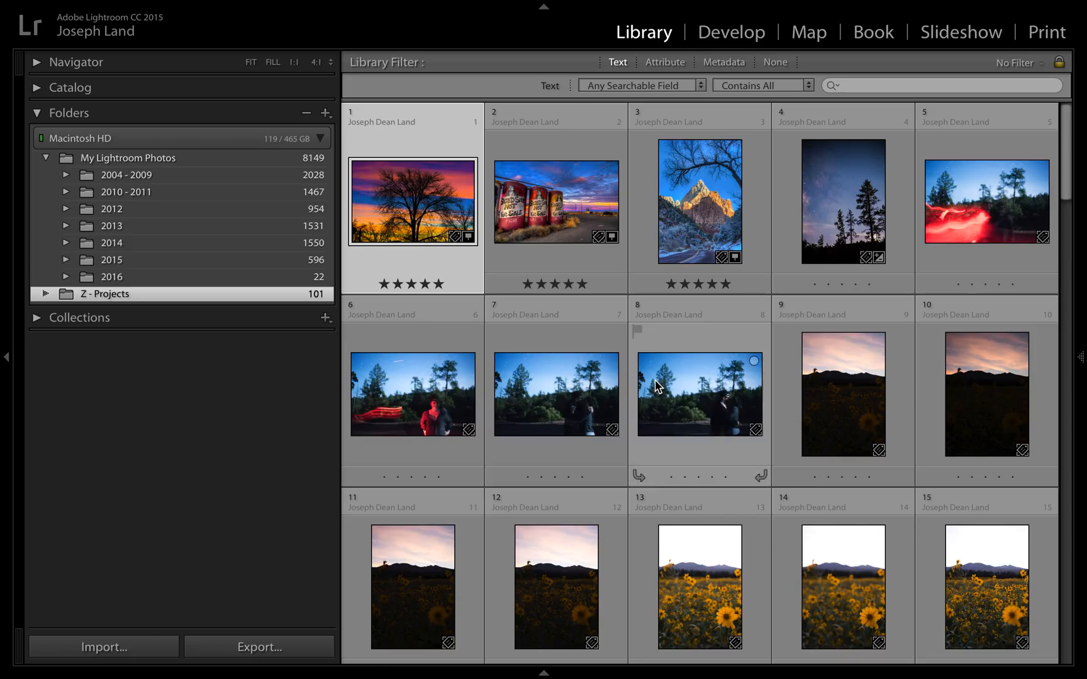
{"action": "mouse_move", "coordinate": [658, 386]}
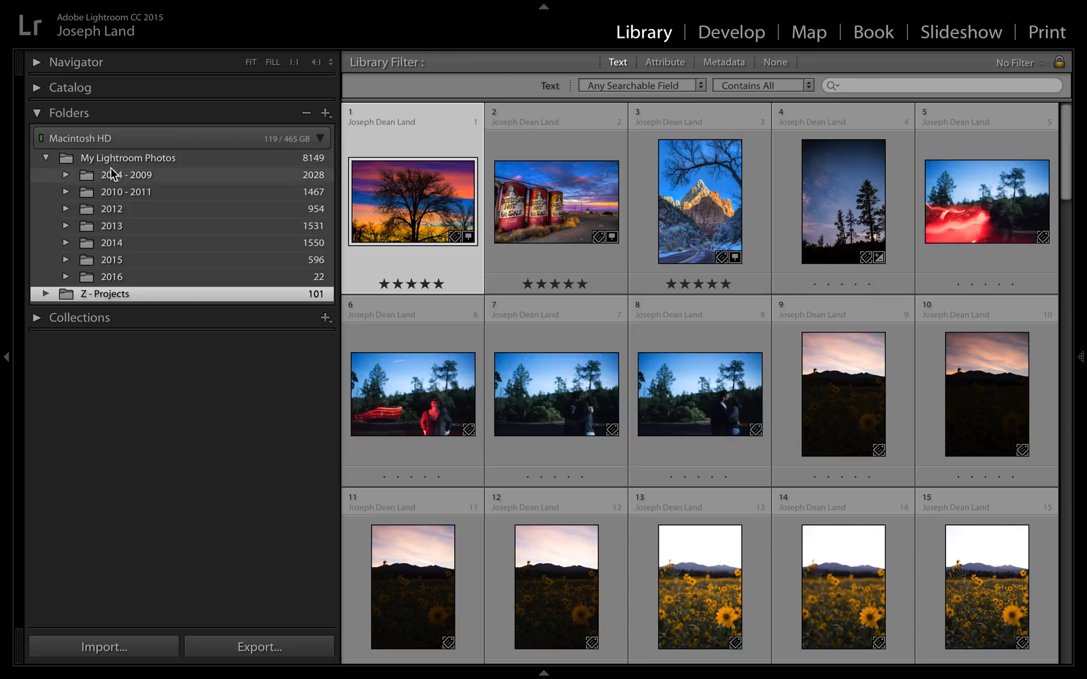
{"action": "left_click", "coordinate": [66, 175]}
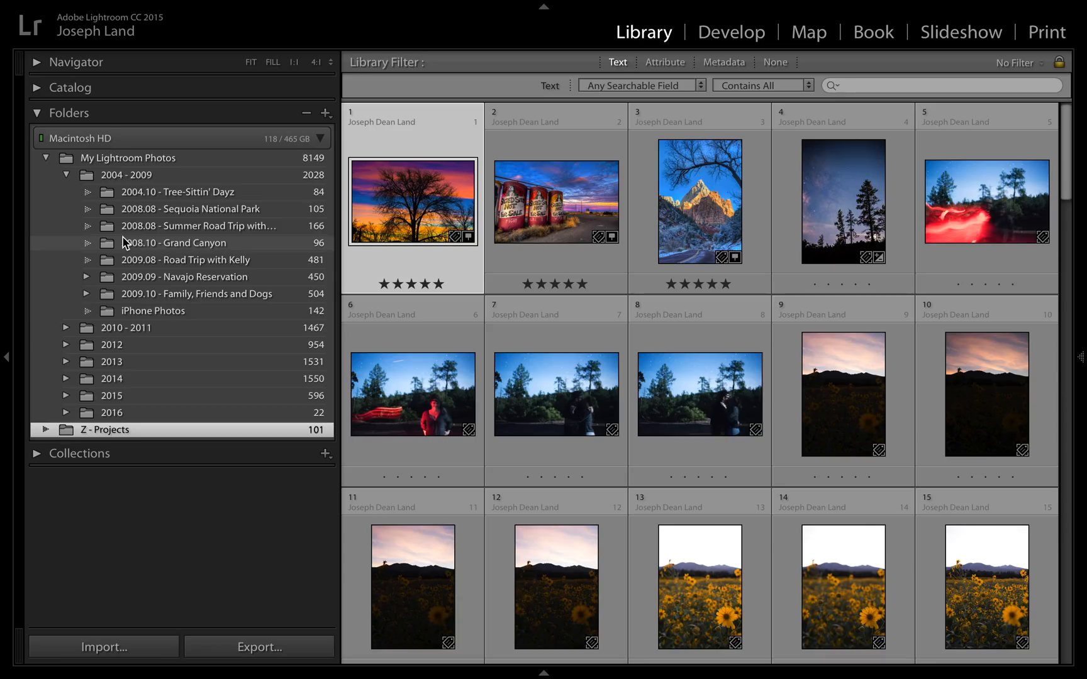
{"action": "left_click", "coordinate": [121, 315]}
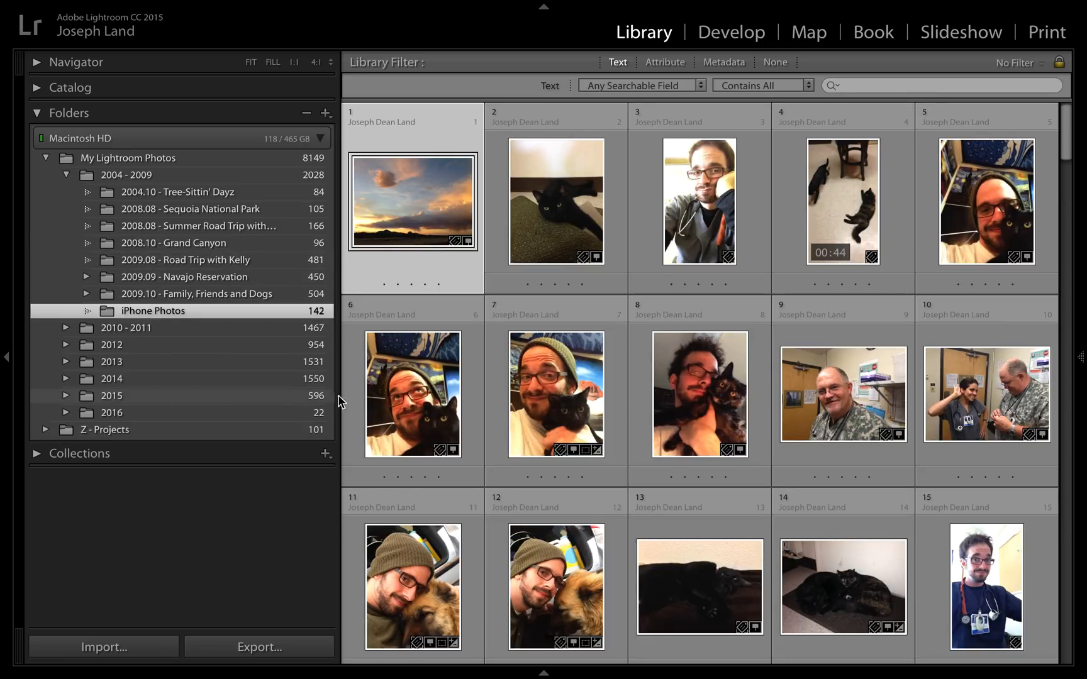
{"action": "scroll", "coordinate": [400, 410], "scroll_direction": "down", "scroll_amount": 15}
{"action": "scroll", "coordinate": [402, 411], "scroll_direction": "down", "scroll_amount": 10}
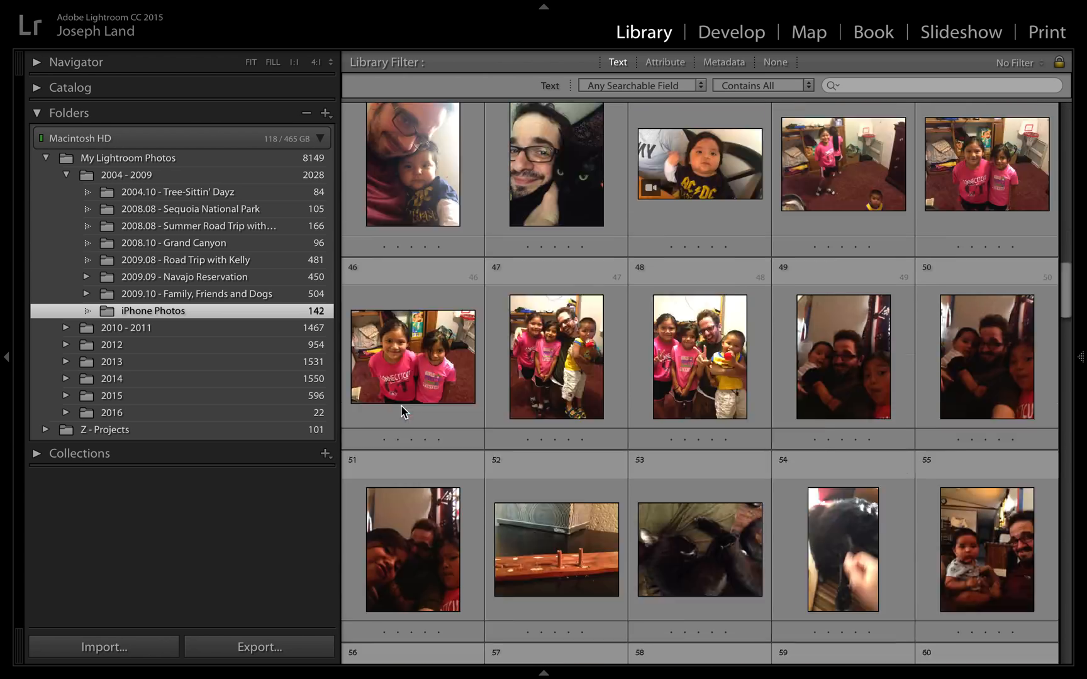
{"action": "scroll", "coordinate": [400, 406], "scroll_direction": "down", "scroll_amount": 5}
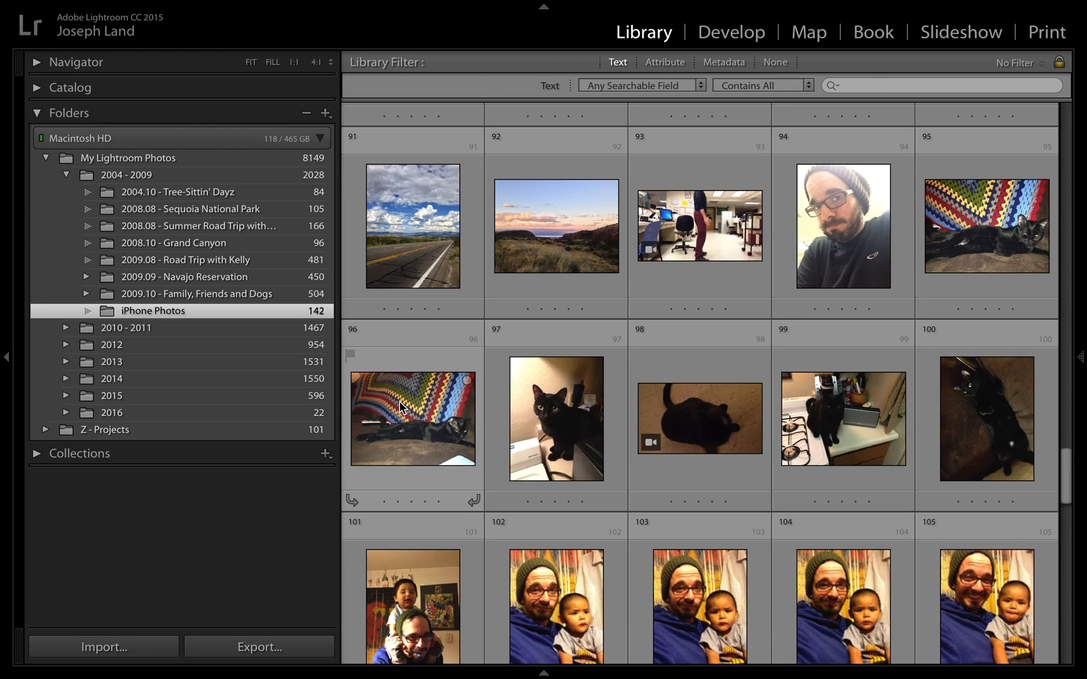
{"action": "scroll", "coordinate": [408, 412], "scroll_direction": "up", "scroll_amount": 5}
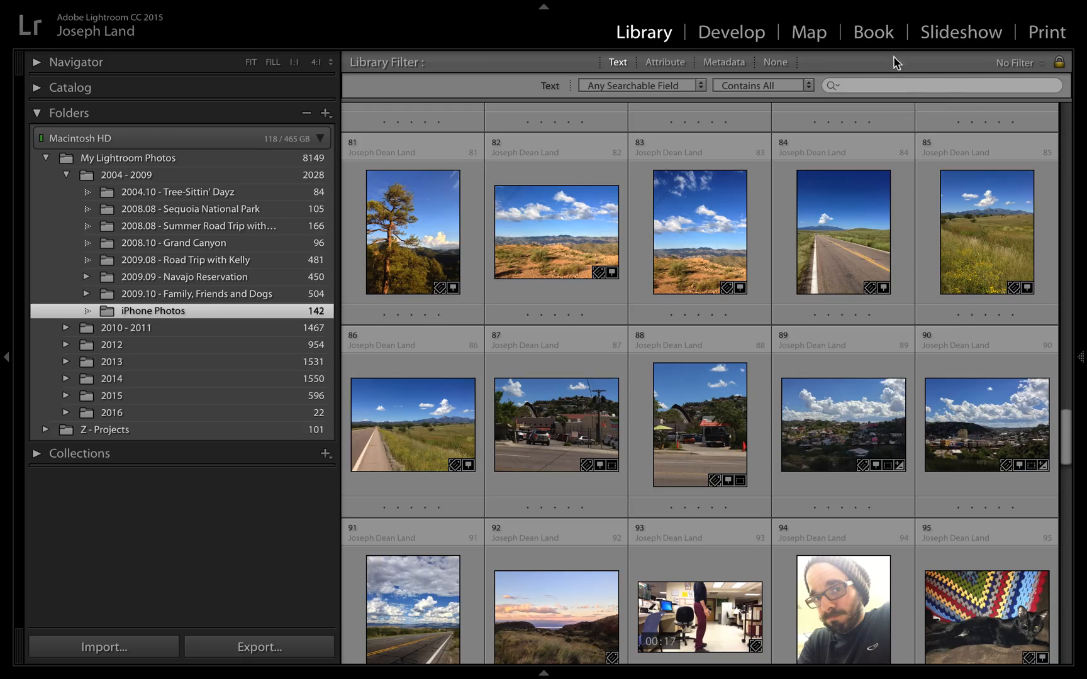
Show the iPhone photos on the map and examine the area from North America across the Atlantic to Europe for location markers
{"action": "left_click", "coordinate": [797, 35]}
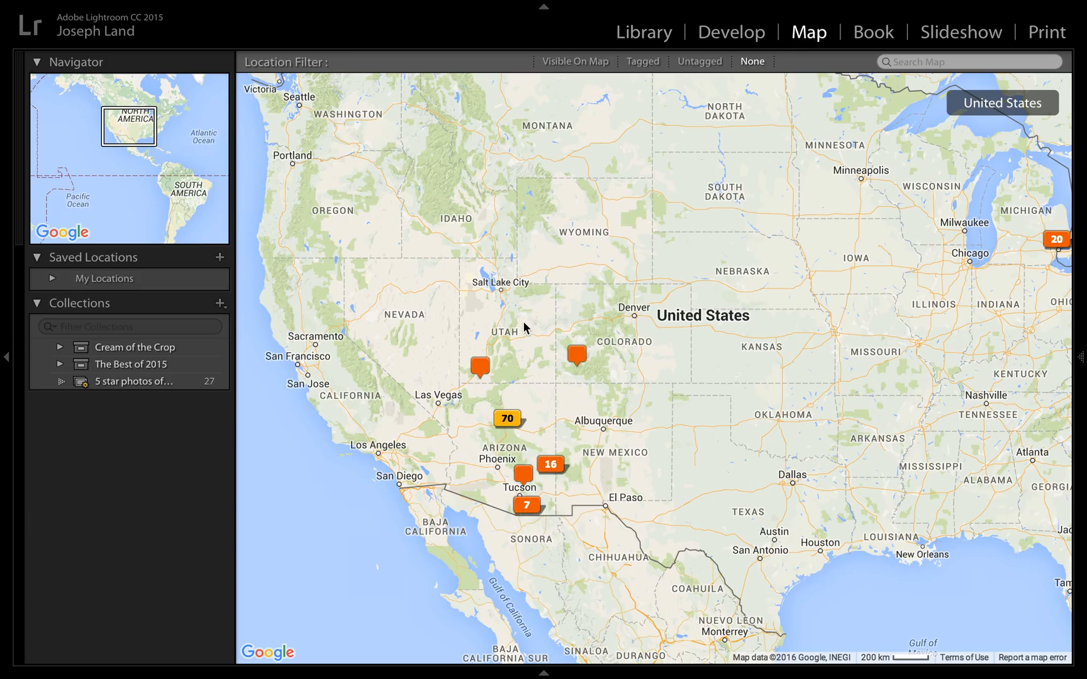
{"action": "scroll", "coordinate": [526, 327], "scroll_direction": "down", "scroll_amount": 3}
{"action": "scroll", "coordinate": [620, 328], "scroll_direction": "up", "scroll_amount": 3}
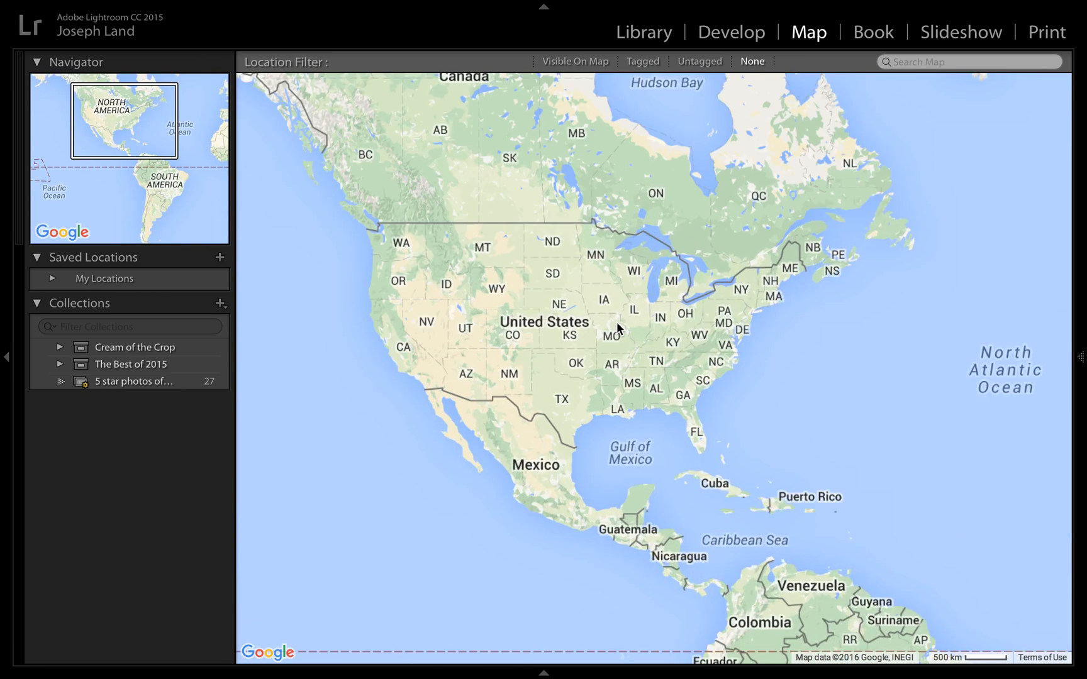
{"action": "left_click_drag", "start_coordinate": [720, 283], "coordinate": [379, 323]}
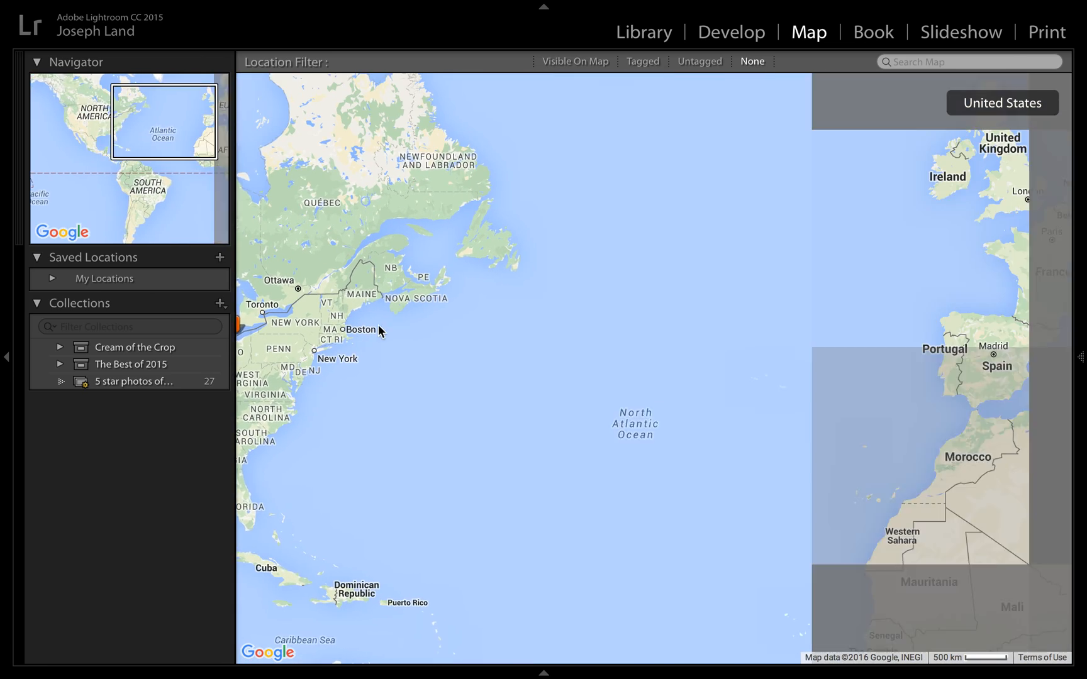
{"action": "left_click_drag", "start_coordinate": [849, 230], "coordinate": [434, 319]}
{"action": "left_click_drag", "start_coordinate": [673, 381], "coordinate": [597, 294]}
{"action": "scroll", "coordinate": [705, 326], "scroll_direction": "up", "scroll_amount": 2}
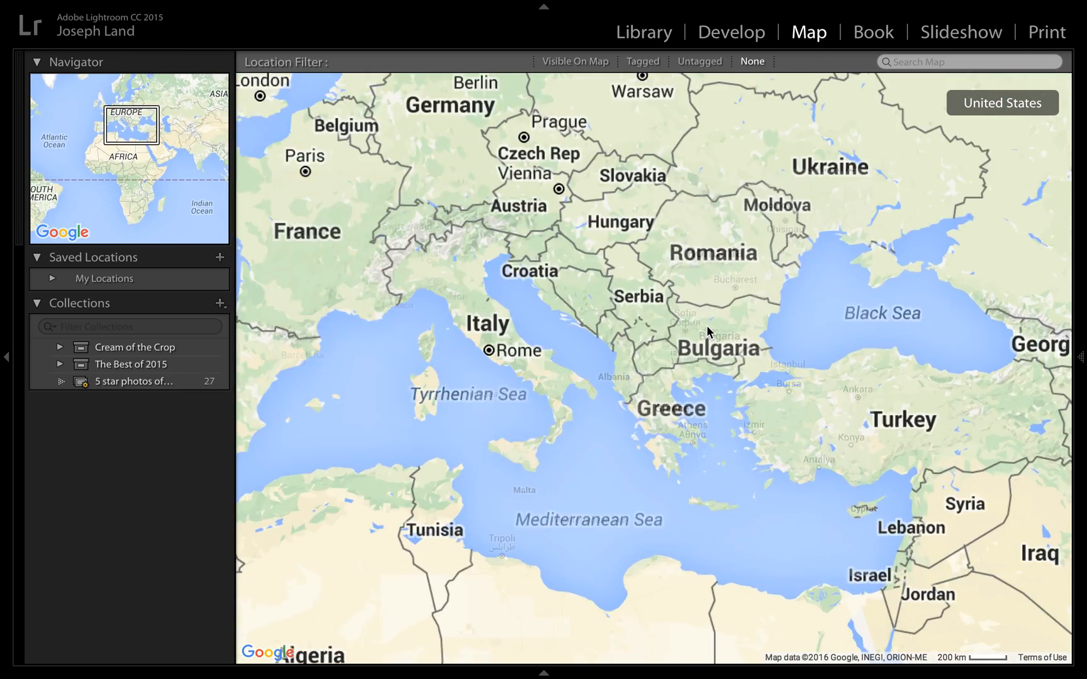
{"action": "scroll", "coordinate": [706, 325], "scroll_direction": "down", "scroll_amount": 3}
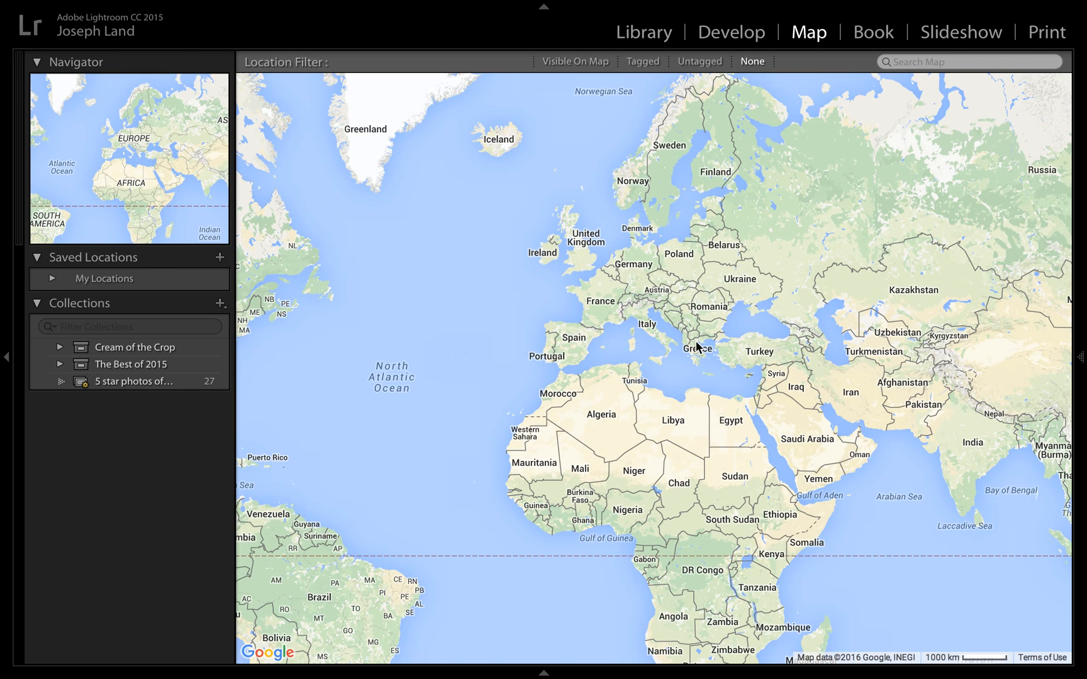
{"action": "scroll", "coordinate": [710, 315], "scroll_direction": "up", "scroll_amount": 1}
{"action": "scroll", "coordinate": [710, 312], "scroll_direction": "up", "scroll_amount": 1}
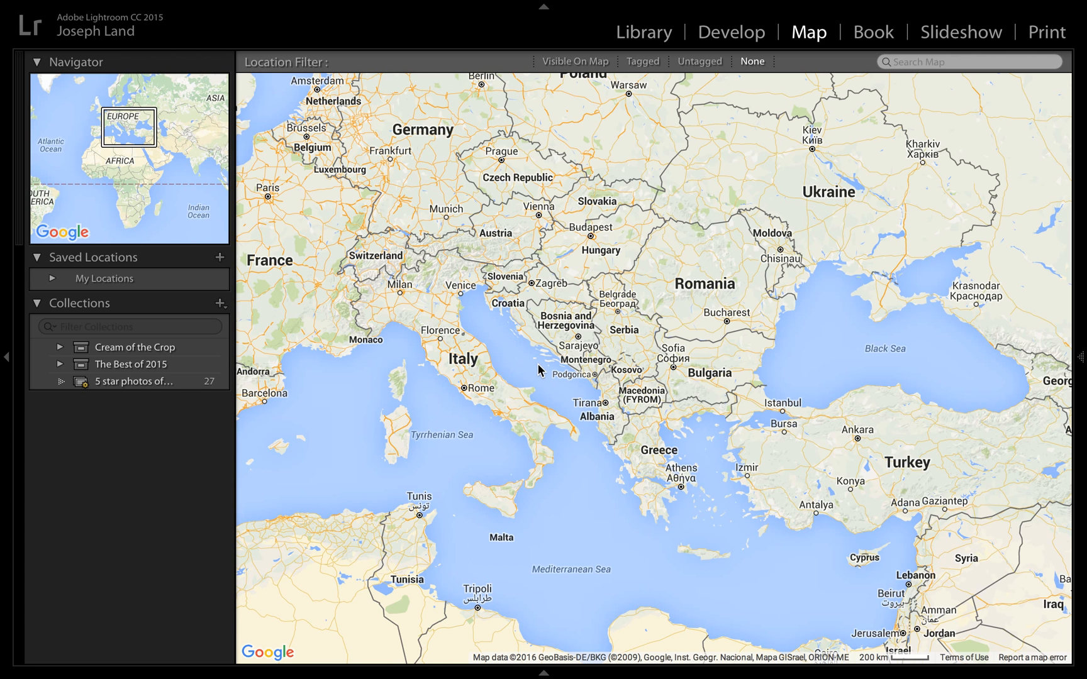
Bring the map back from Europe to a wide view including the North American photo markers
{"action": "left_click_drag", "start_coordinate": [592, 333], "coordinate": [880, 308]}
{"action": "left_click_drag", "start_coordinate": [579, 309], "coordinate": [805, 313]}
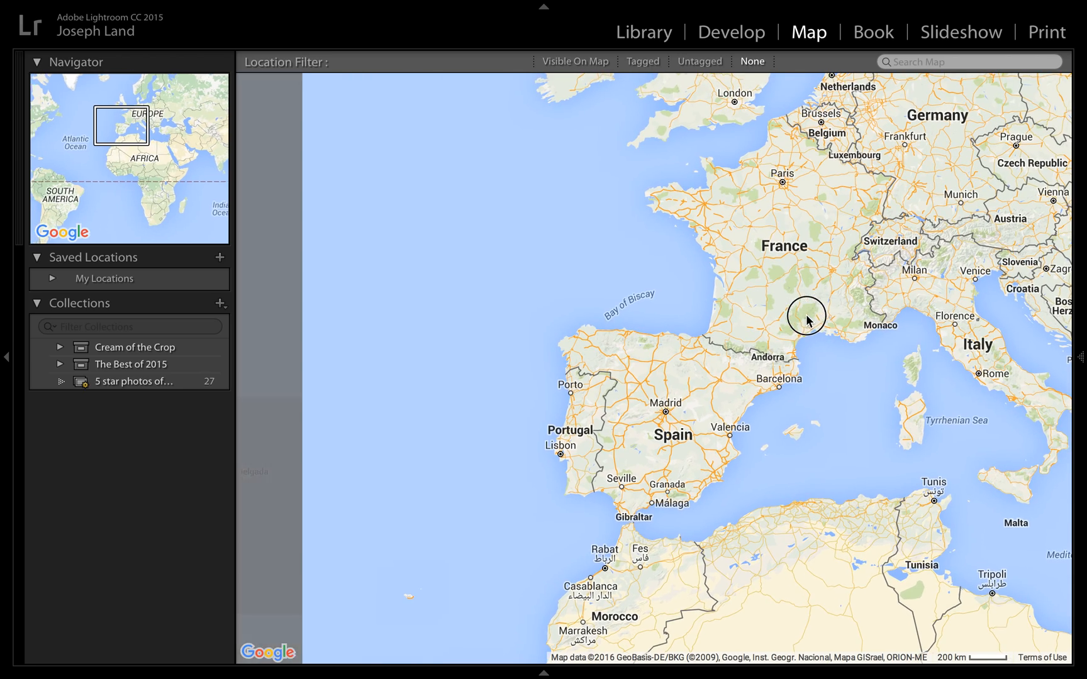
{"action": "left_click_drag", "start_coordinate": [480, 305], "coordinate": [966, 280]}
{"action": "left_click_drag", "start_coordinate": [551, 388], "coordinate": [994, 356]}
{"action": "scroll", "coordinate": [570, 327], "scroll_direction": "down", "scroll_amount": 2}
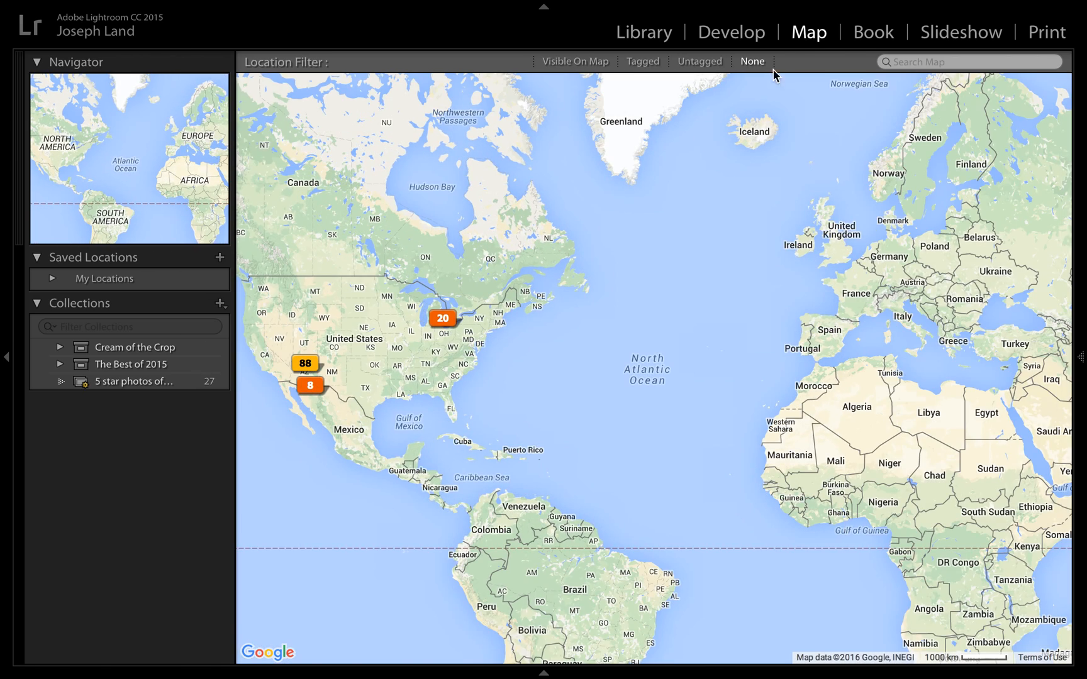
Return to the Library, collapse 2004 - 2009 and browse the 2016.01 - Last Arizona Winter folder inside 2016
{"action": "left_click", "coordinate": [646, 32]}
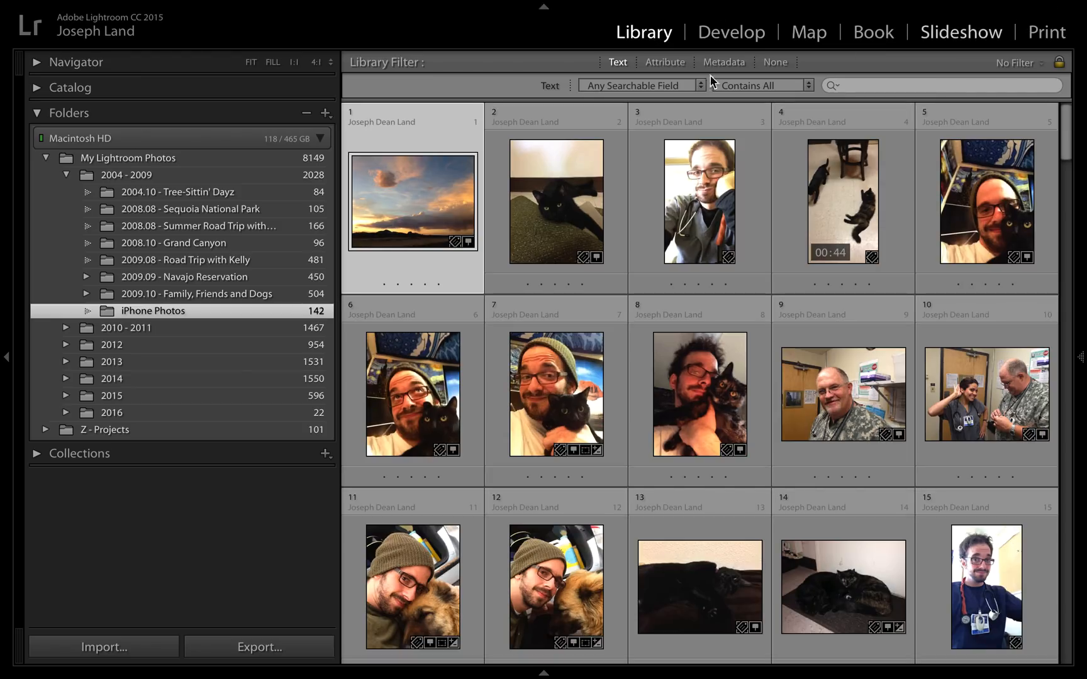
{"action": "left_click", "coordinate": [66, 176]}
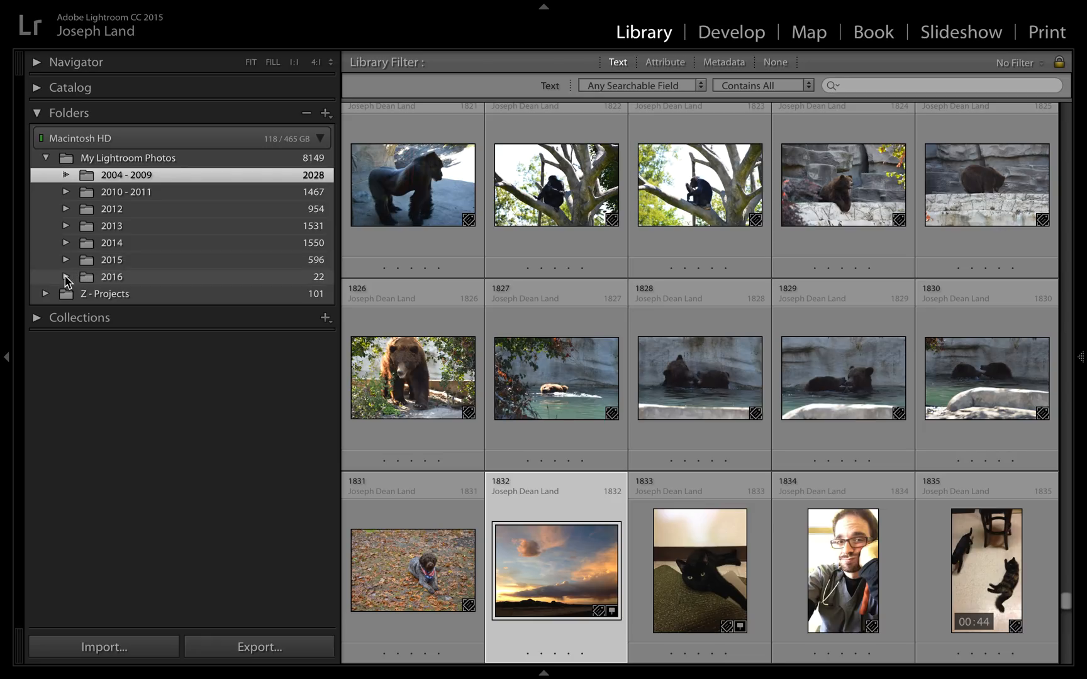
{"action": "left_click", "coordinate": [66, 278]}
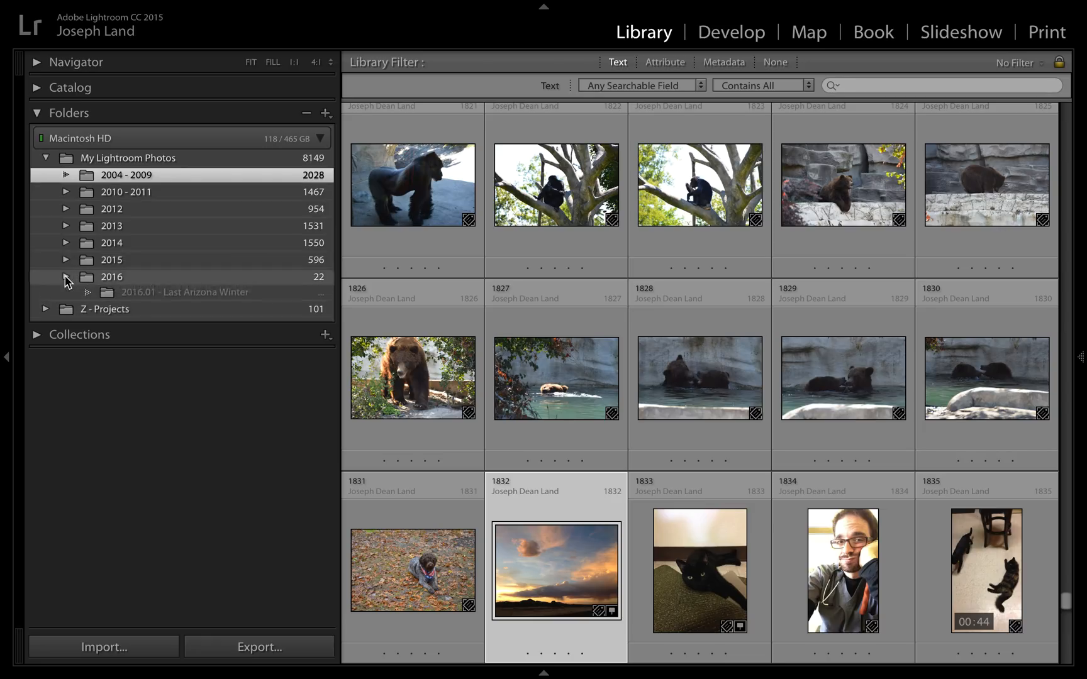
{"action": "left_click", "coordinate": [130, 297]}
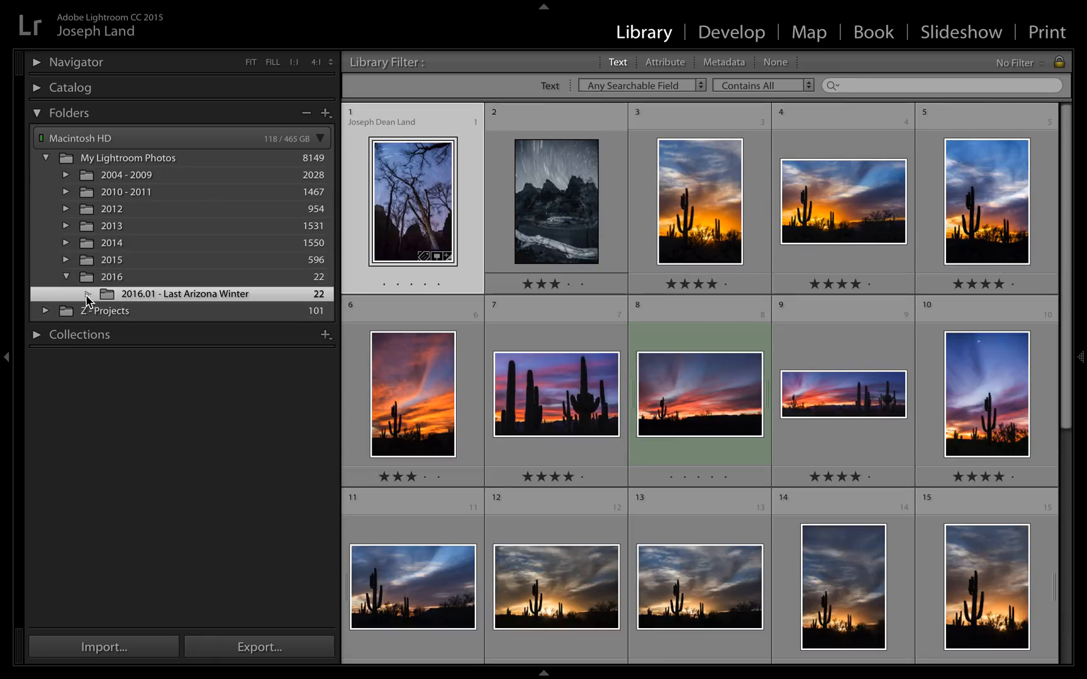
{"action": "scroll", "coordinate": [529, 388], "scroll_direction": "down", "scroll_amount": 5}
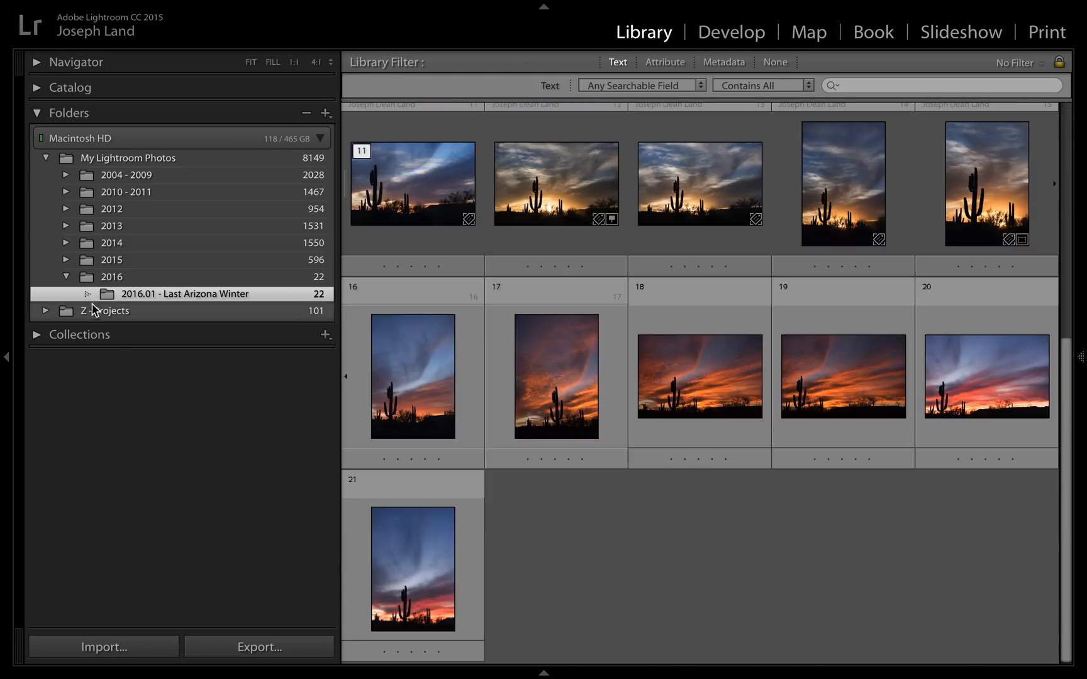
Collapse the My Lightroom Photos folder, select Z - Projects and expand its subfolders
{"action": "left_click", "coordinate": [49, 162]}
{"action": "left_click", "coordinate": [46, 158]}
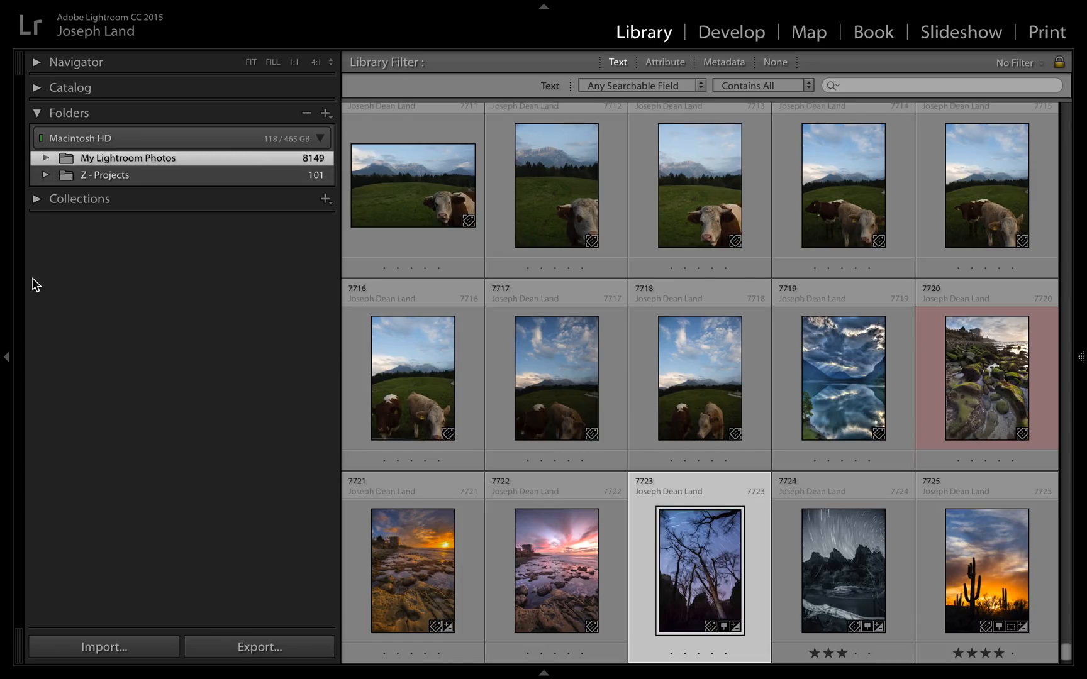
{"action": "left_click", "coordinate": [69, 174]}
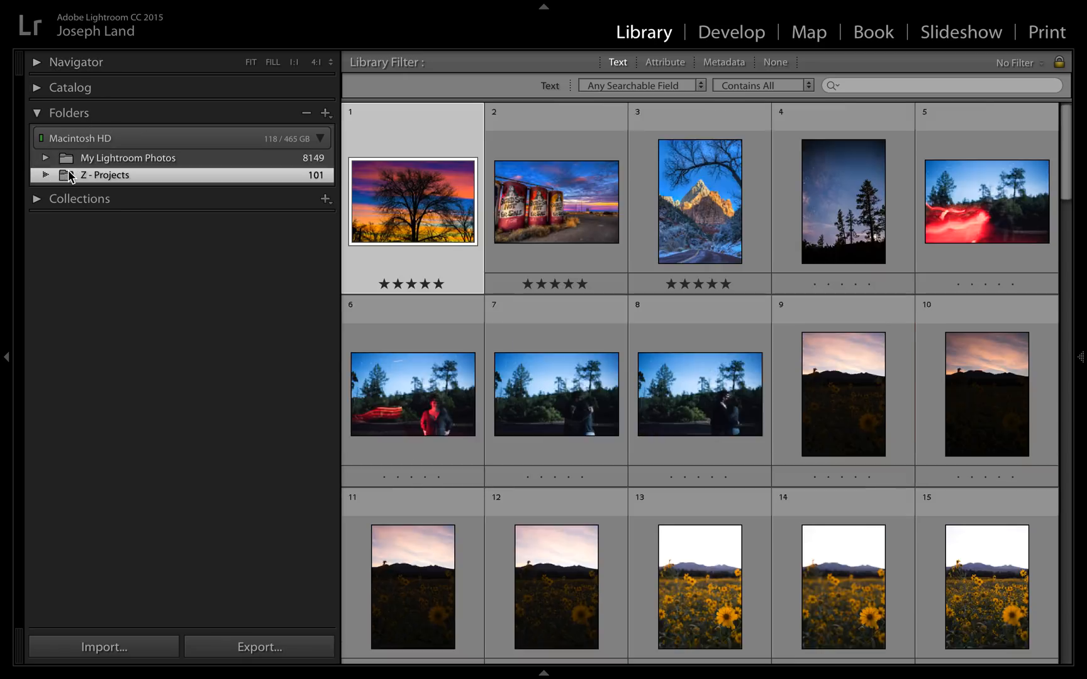
{"action": "left_click", "coordinate": [44, 174]}
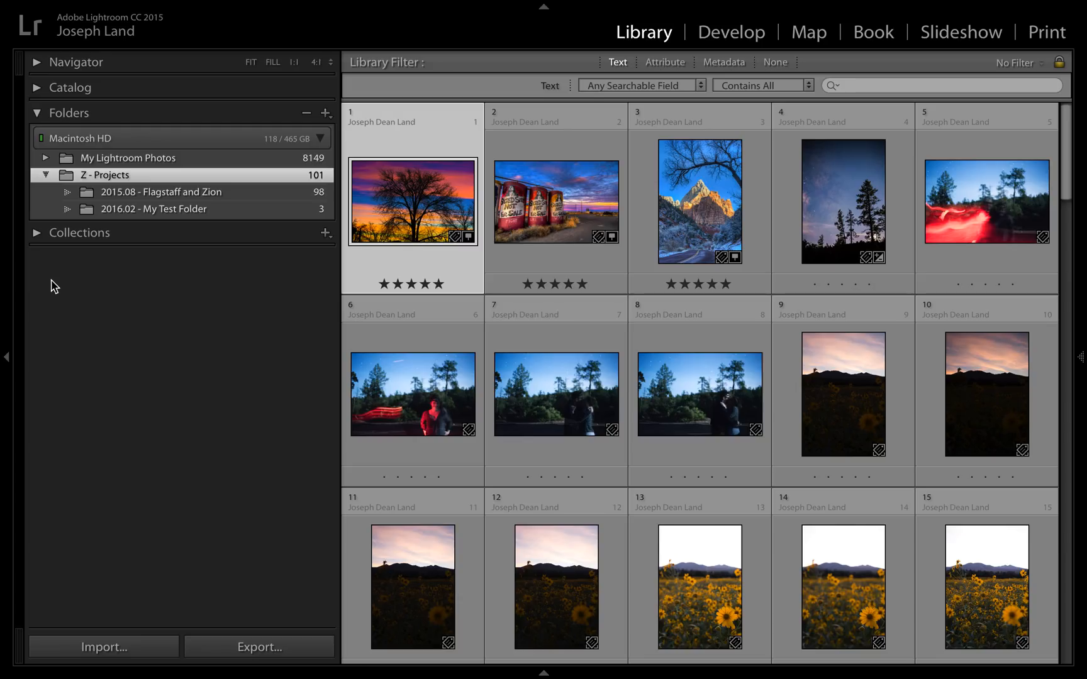
Select the 2015.08 - Flagstaff and Zion folder and look over its photos
{"action": "left_click", "coordinate": [247, 192]}
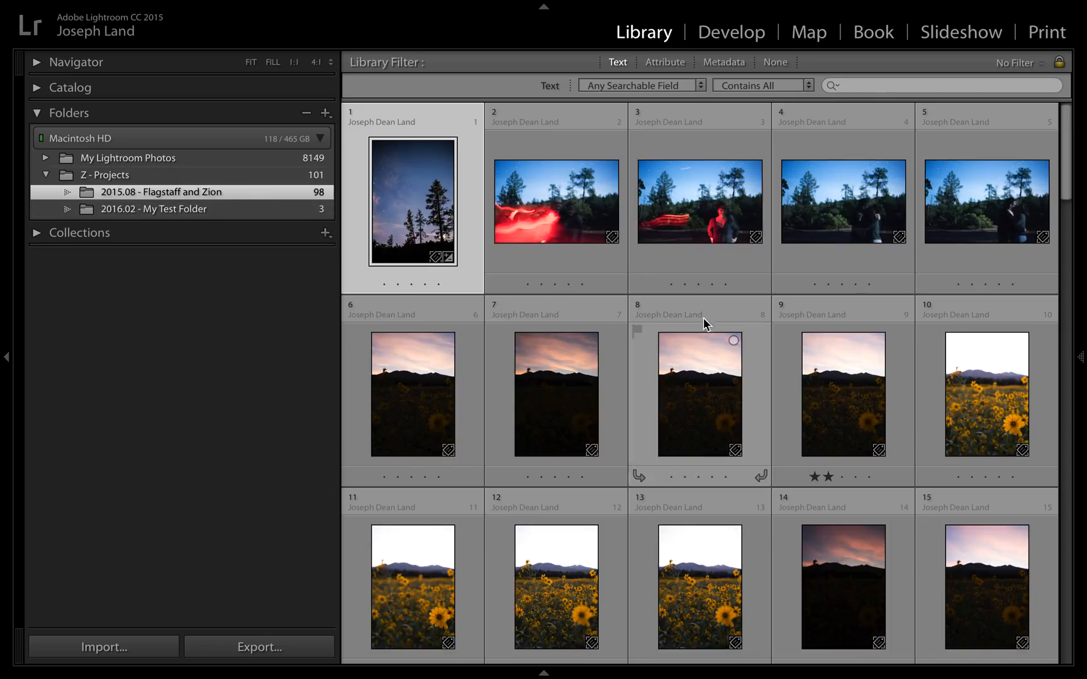
{"action": "scroll", "coordinate": [774, 316], "scroll_direction": "down", "scroll_amount": 1}
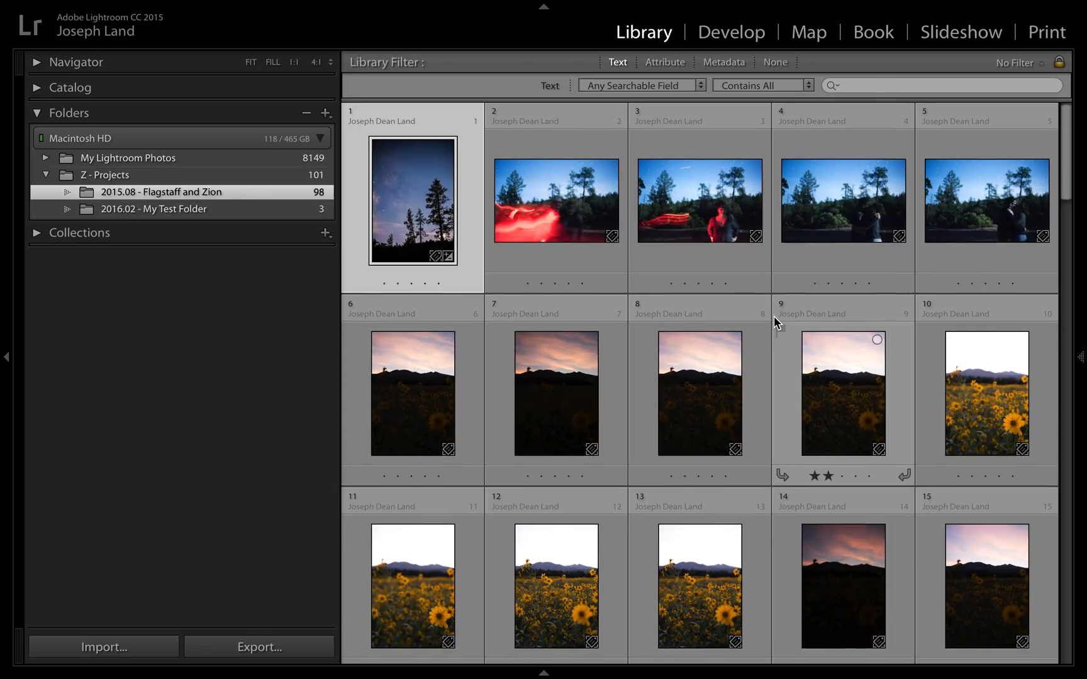
{"action": "scroll", "coordinate": [774, 316], "scroll_direction": "down", "scroll_amount": 1}
{"action": "scroll", "coordinate": [774, 315], "scroll_direction": "up", "scroll_amount": 1}
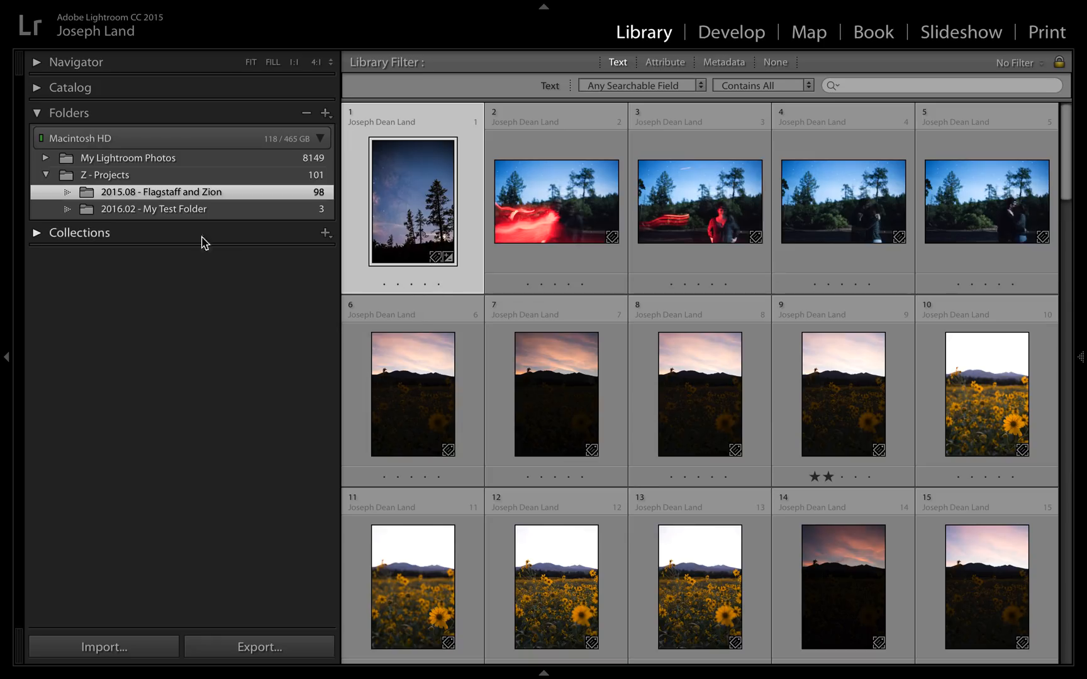
{"action": "left_click", "coordinate": [190, 210]}
{"action": "left_click", "coordinate": [196, 197]}
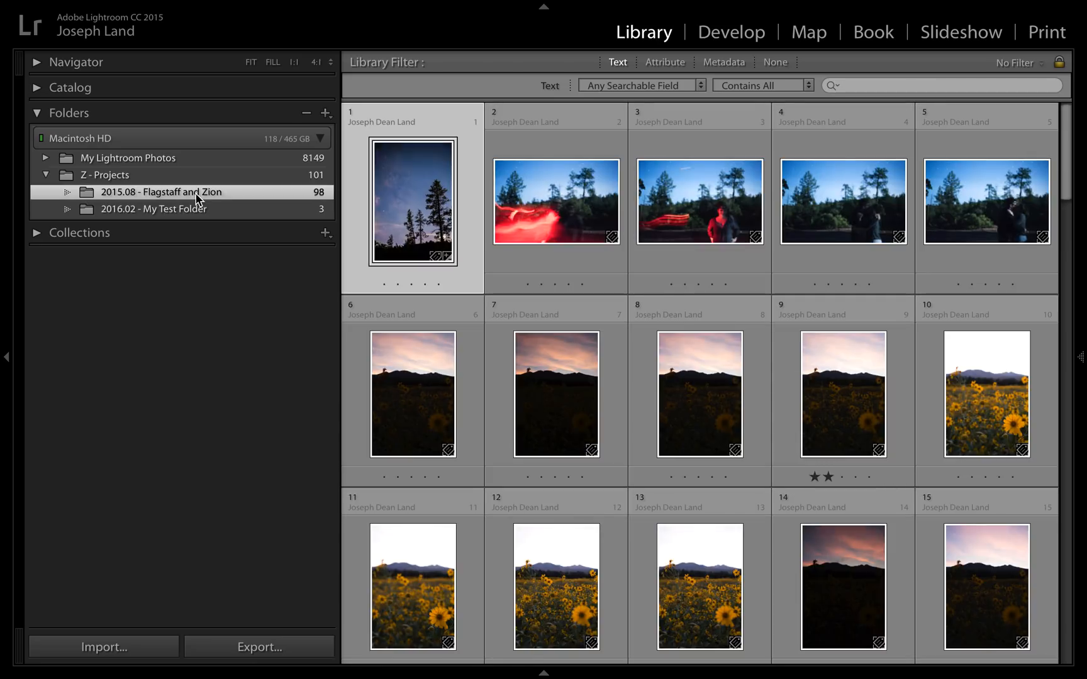
Show the Flagstaff and Zion photos on the map, zoomed in on northern Arizona, and select the photo marker at Flagstaff
{"action": "left_click", "coordinate": [798, 35]}
{"action": "double_click", "coordinate": [385, 313]}
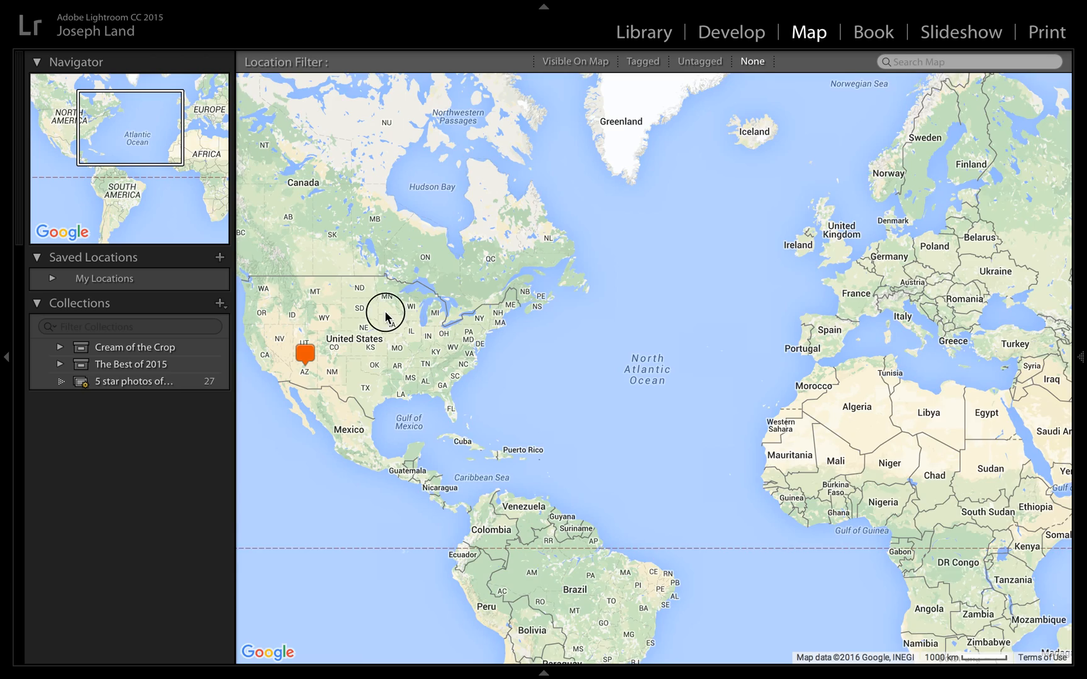
{"action": "double_click", "coordinate": [514, 340]}
{"action": "scroll", "coordinate": [645, 314], "scroll_direction": "up", "scroll_amount": 3}
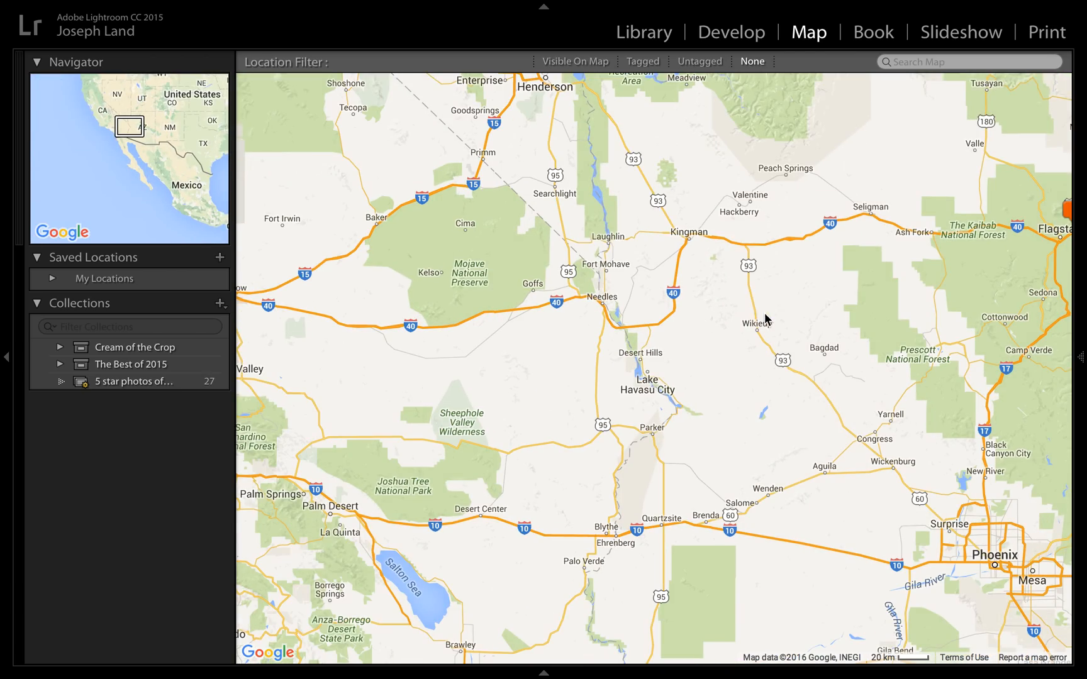
{"action": "left_click_drag", "start_coordinate": [765, 315], "coordinate": [401, 388]}
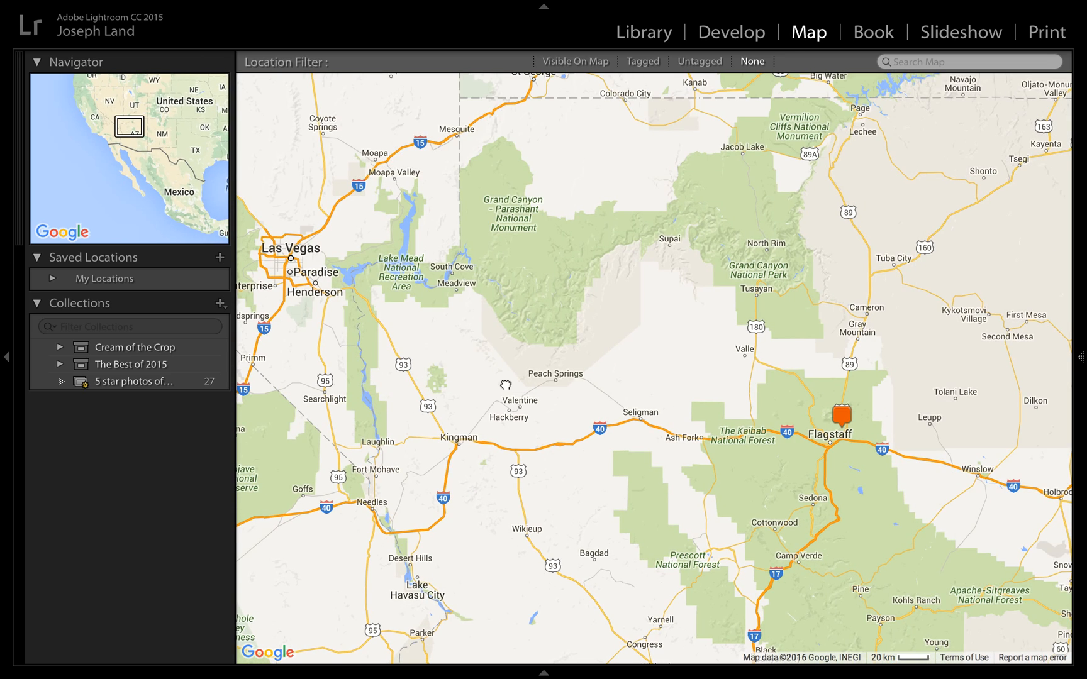
{"action": "left_click", "coordinate": [842, 415]}
Examine the map of central and southern Arizona around Phoenix and Tucson
{"action": "left_click_drag", "start_coordinate": [721, 402], "coordinate": [553, 145]}
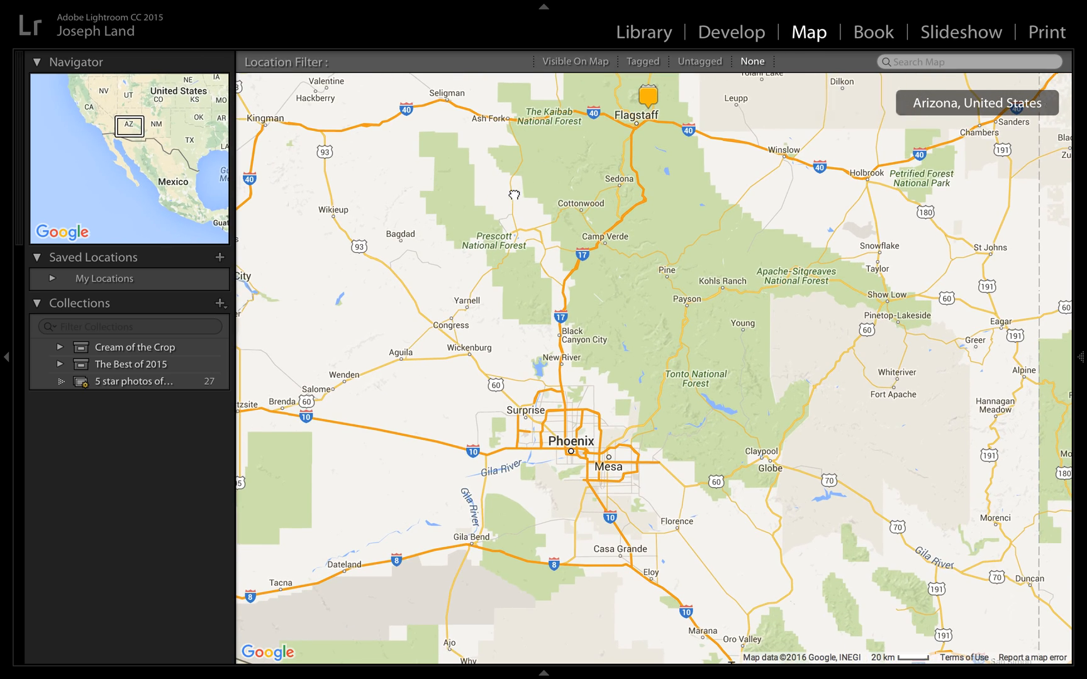
{"action": "scroll", "coordinate": [514, 195], "scroll_direction": "down", "scroll_amount": 2}
{"action": "scroll", "coordinate": [522, 271], "scroll_direction": "up", "scroll_amount": 2}
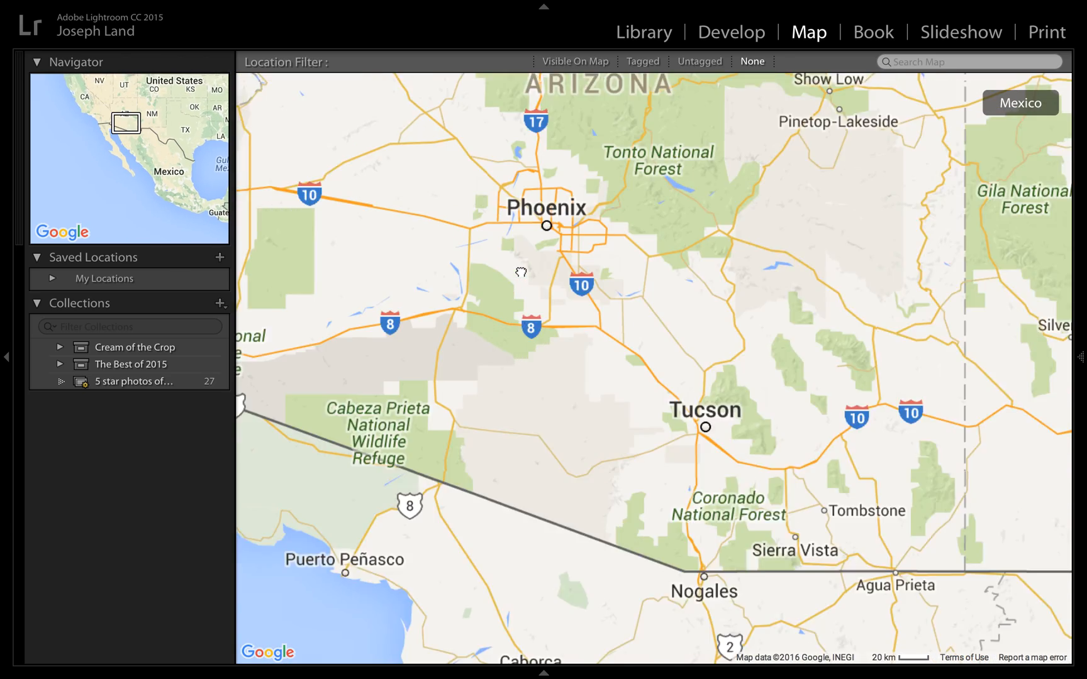
{"action": "left_click_drag", "start_coordinate": [592, 190], "coordinate": [507, 352]}
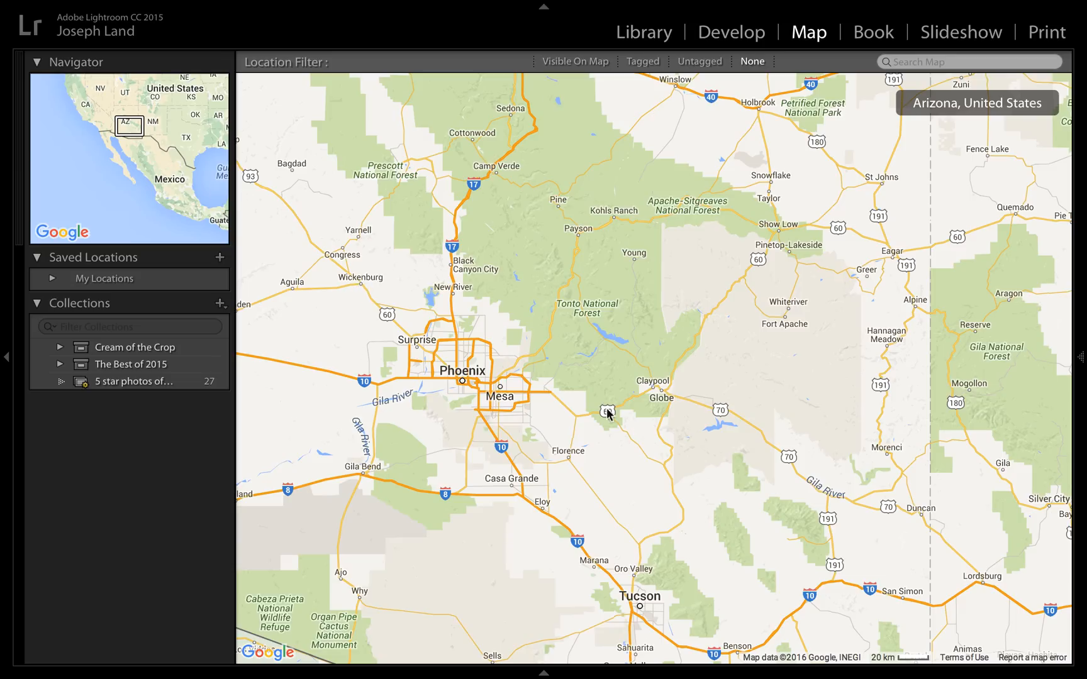
Search the map for "payson, az", look at its location relative to Flagstaff, and clear the search
{"action": "left_click", "coordinate": [951, 61]}
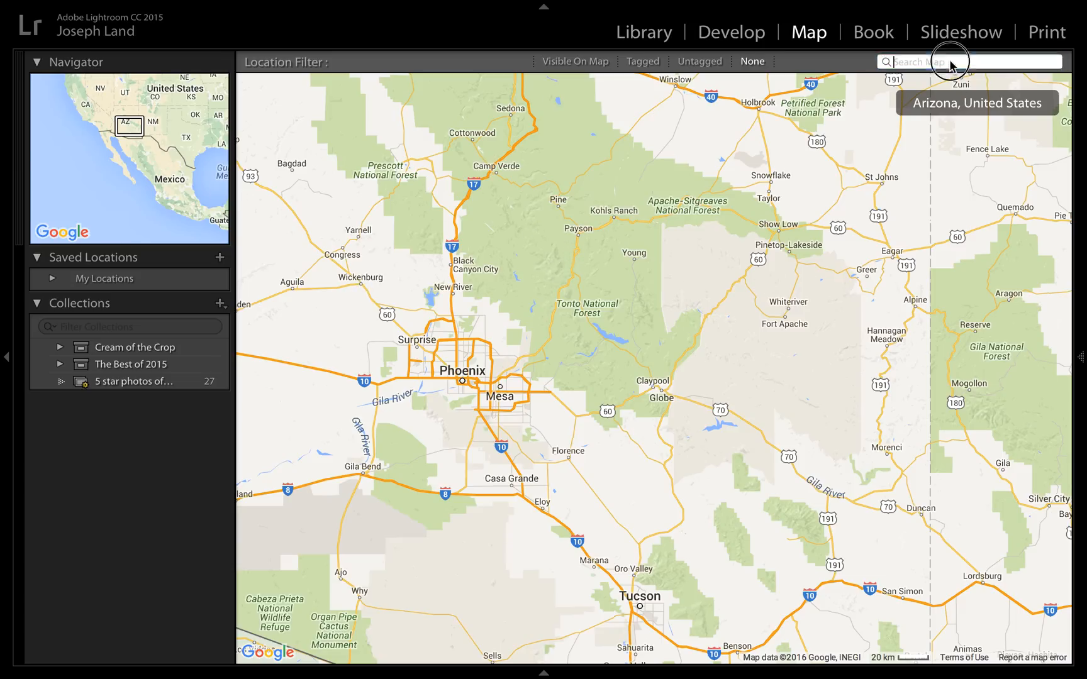
{"action": "type", "text": "payson,"}
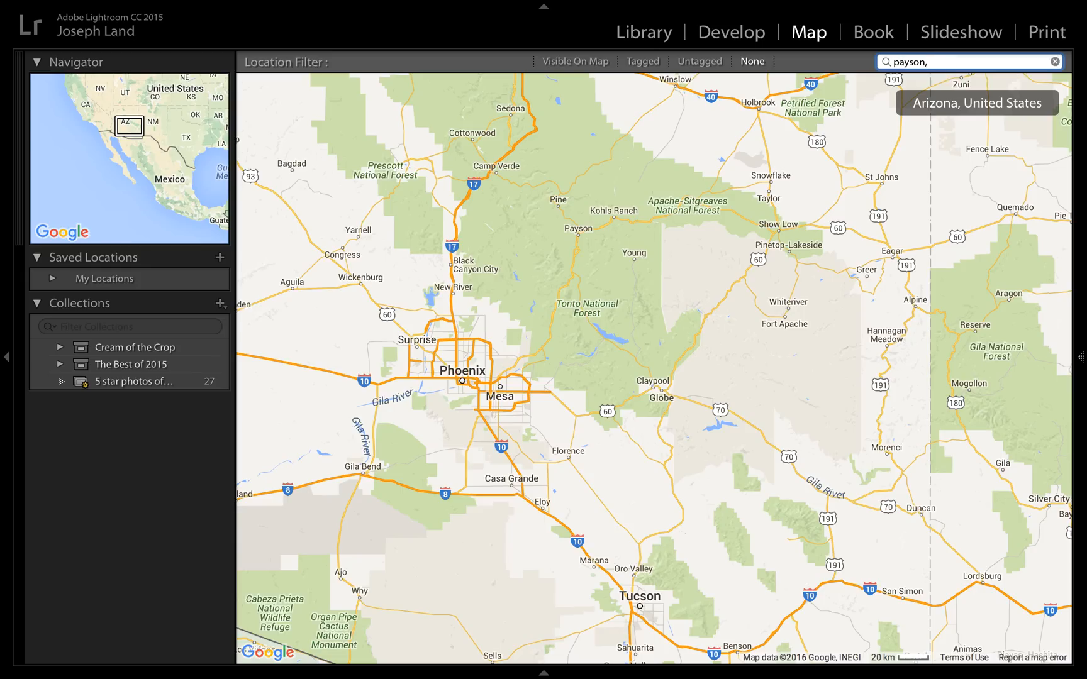
{"action": "key", "text": "Return"}
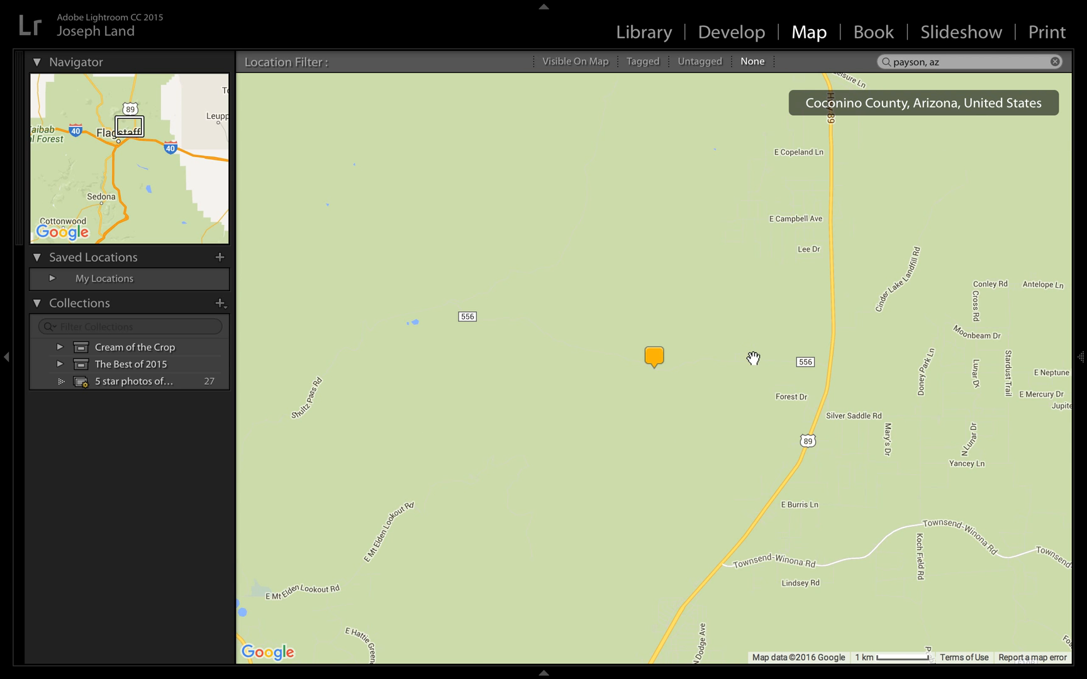
{"action": "scroll", "coordinate": [754, 363], "scroll_direction": "down", "scroll_amount": 4}
{"action": "scroll", "coordinate": [755, 363], "scroll_direction": "down", "scroll_amount": 2}
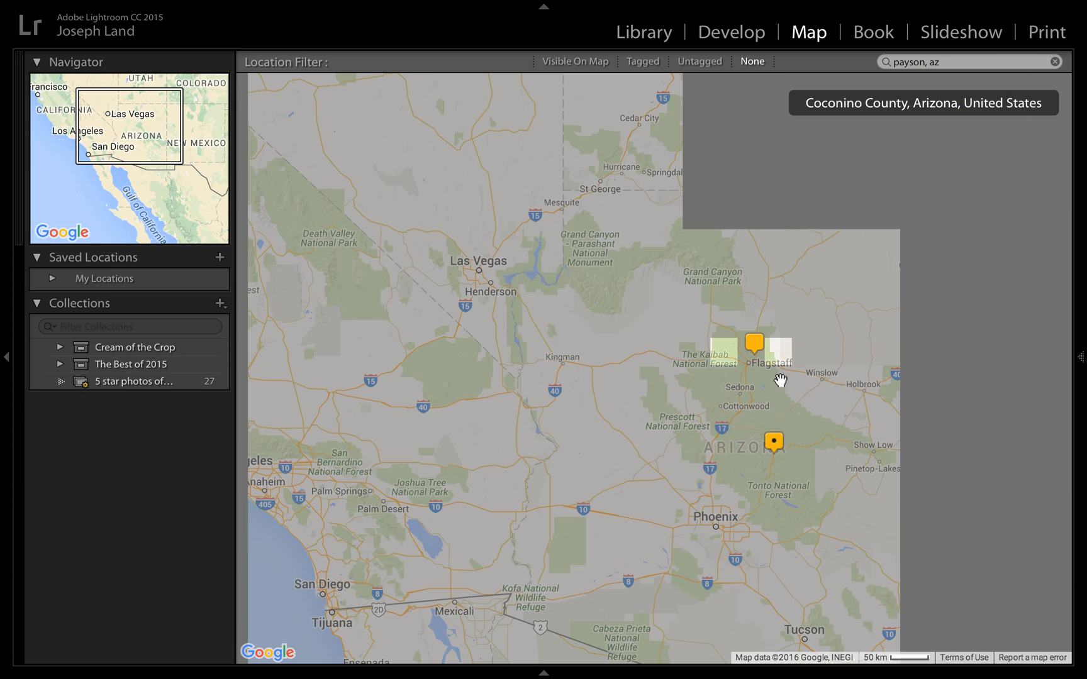
{"action": "right_click", "coordinate": [799, 408]}
{"action": "left_click", "coordinate": [774, 403]}
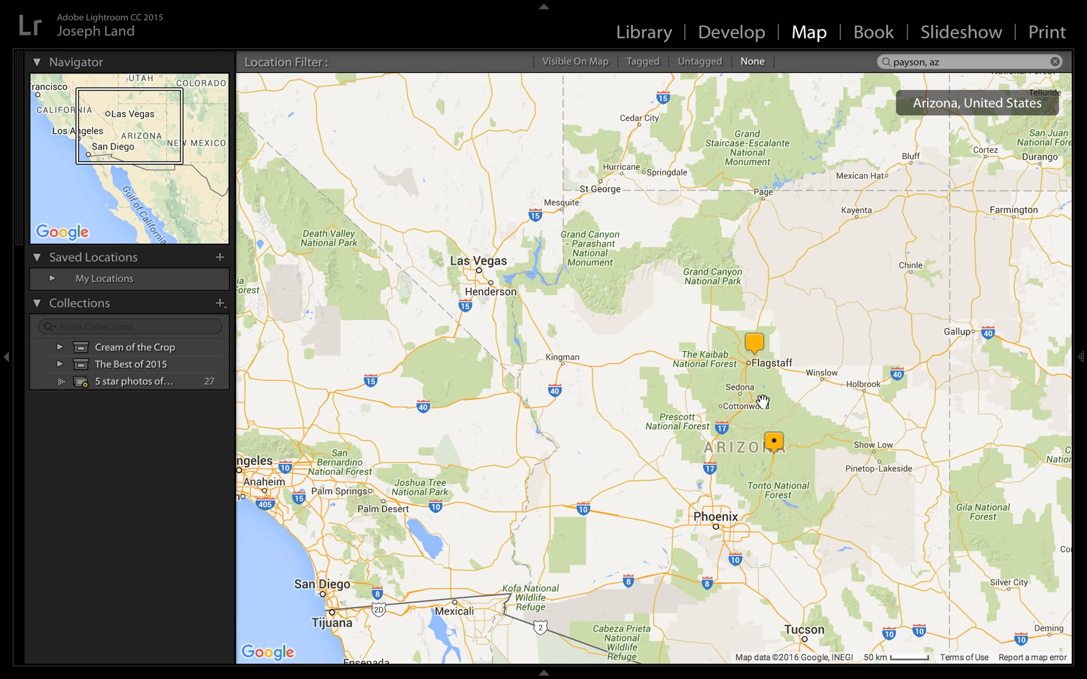
{"action": "left_click_drag", "start_coordinate": [764, 403], "coordinate": [752, 308]}
{"action": "left_click", "coordinate": [1056, 61]}
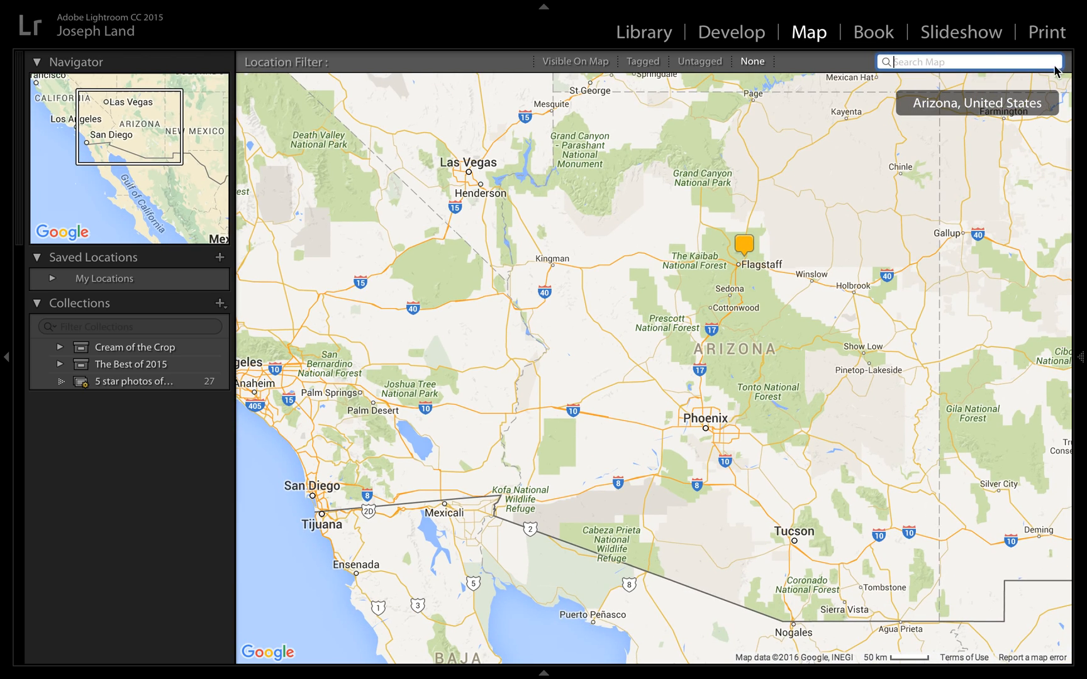
Locate the town of Pine, north of Payson, on the map and view it at street level
{"action": "left_click_drag", "start_coordinate": [737, 370], "coordinate": [642, 340]}
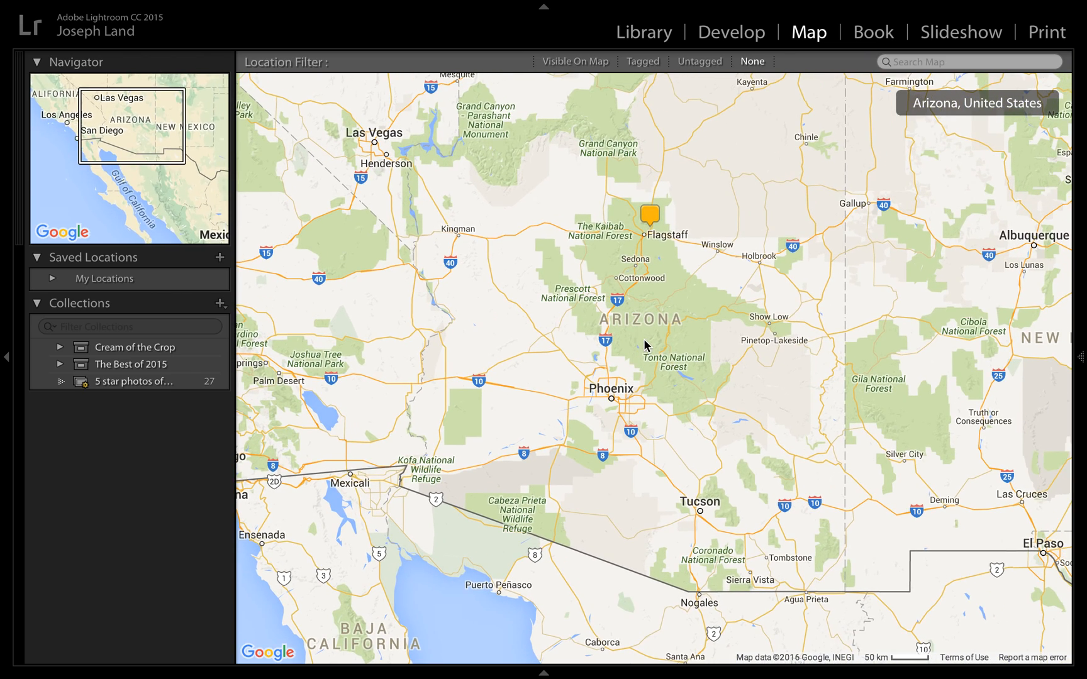
{"action": "scroll", "coordinate": [666, 340], "scroll_direction": "up", "scroll_amount": 2}
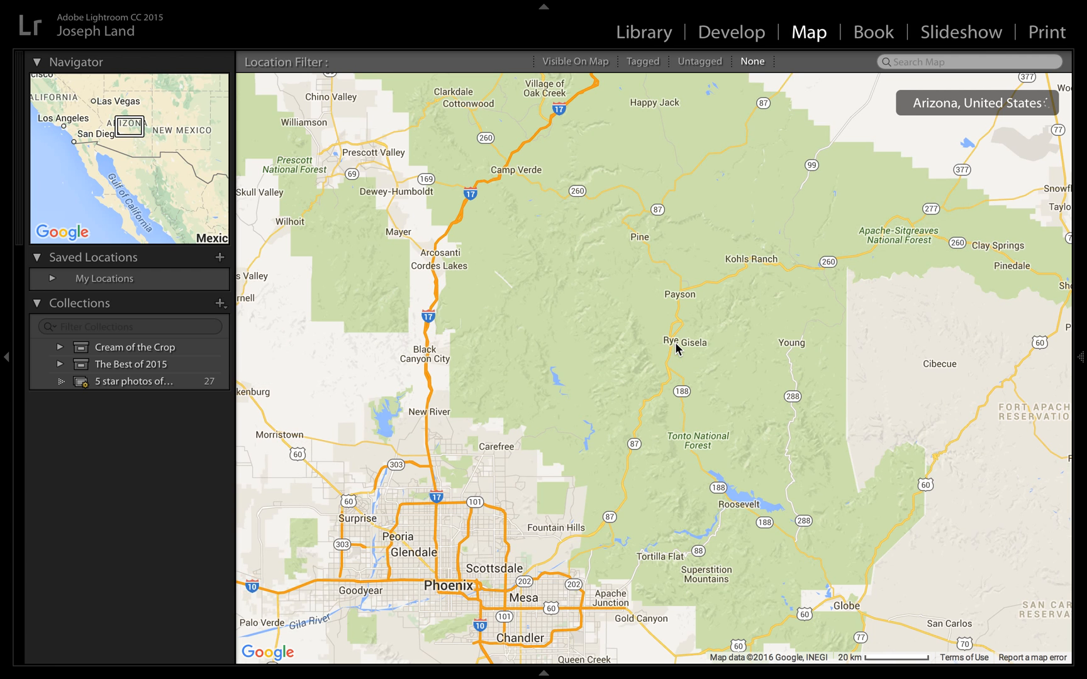
{"action": "scroll", "coordinate": [677, 346], "scroll_direction": "up", "scroll_amount": 2}
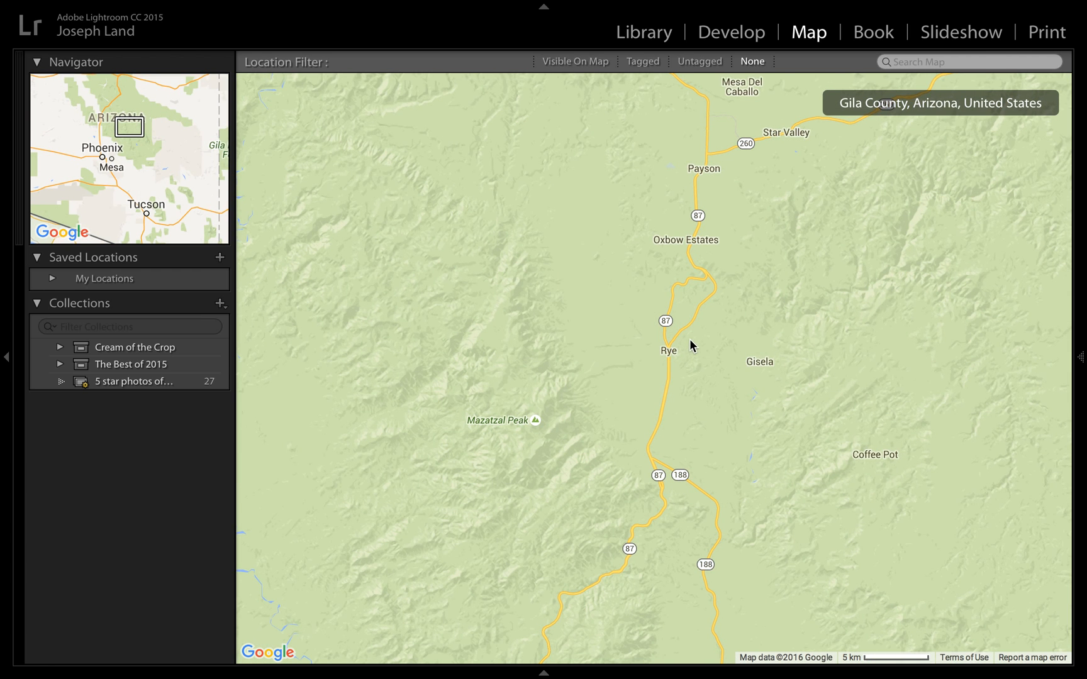
{"action": "left_click_drag", "start_coordinate": [739, 271], "coordinate": [748, 562]}
{"action": "left_click_drag", "start_coordinate": [697, 310], "coordinate": [763, 476]}
{"action": "scroll", "coordinate": [606, 376], "scroll_direction": "up", "scroll_amount": 1}
{"action": "scroll", "coordinate": [607, 378], "scroll_direction": "up", "scroll_amount": 3}
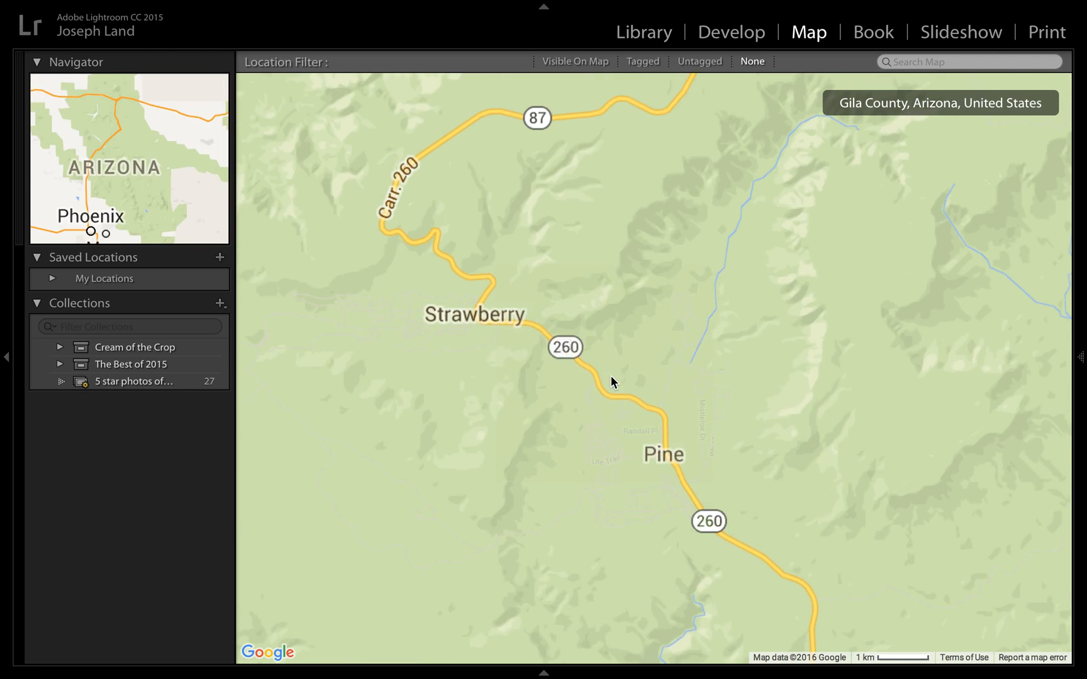
{"action": "left_click_drag", "start_coordinate": [727, 467], "coordinate": [533, 175]}
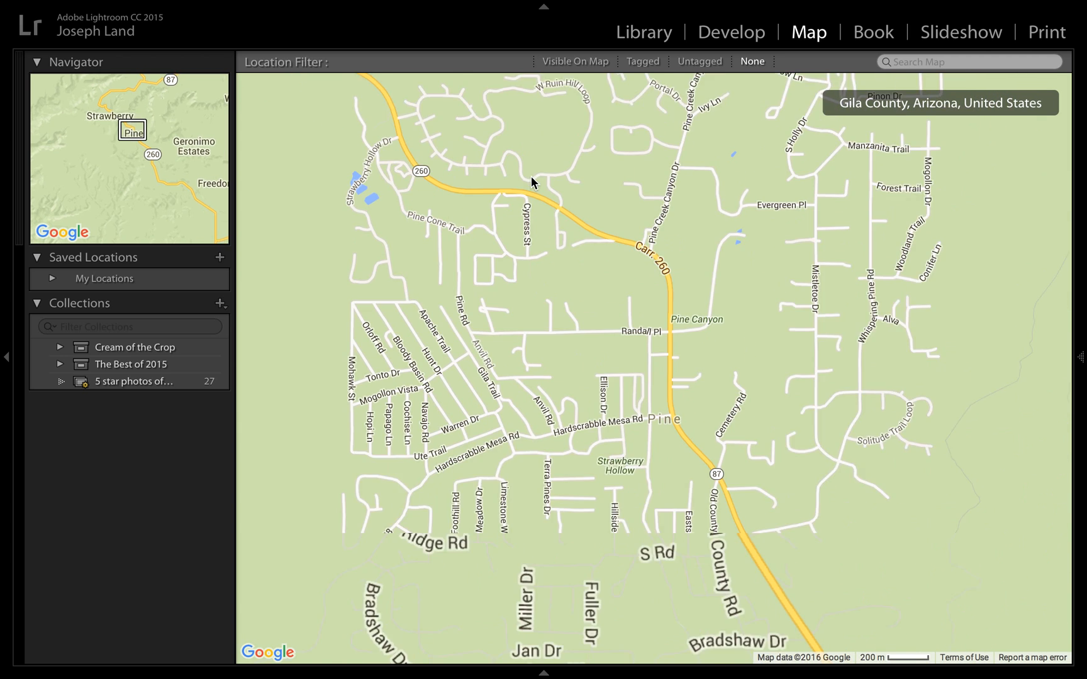
Follow the highway southeast from Pine, and Fire Control Rd east to the bend north of Red Rock Tank
{"action": "left_click_drag", "start_coordinate": [733, 454], "coordinate": [604, 262]}
{"action": "scroll", "coordinate": [814, 393], "scroll_direction": "down", "scroll_amount": 1}
{"action": "scroll", "coordinate": [847, 428], "scroll_direction": "up", "scroll_amount": 1}
{"action": "left_click_drag", "start_coordinate": [759, 406], "coordinate": [693, 393]}
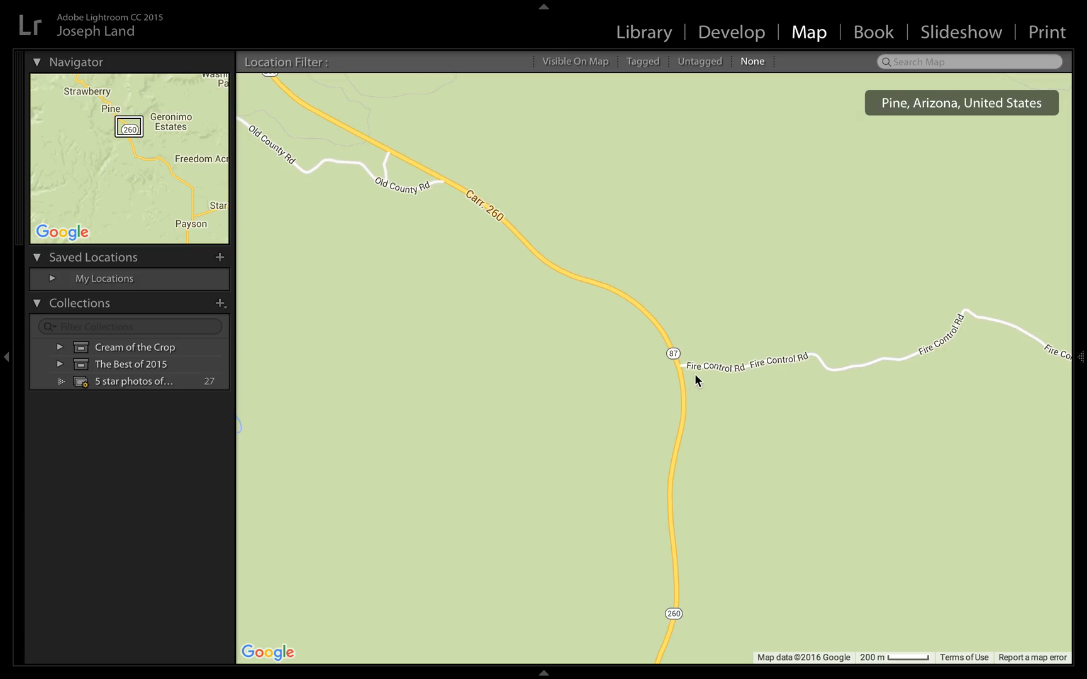
{"action": "left_click_drag", "start_coordinate": [672, 461], "coordinate": [491, 497]}
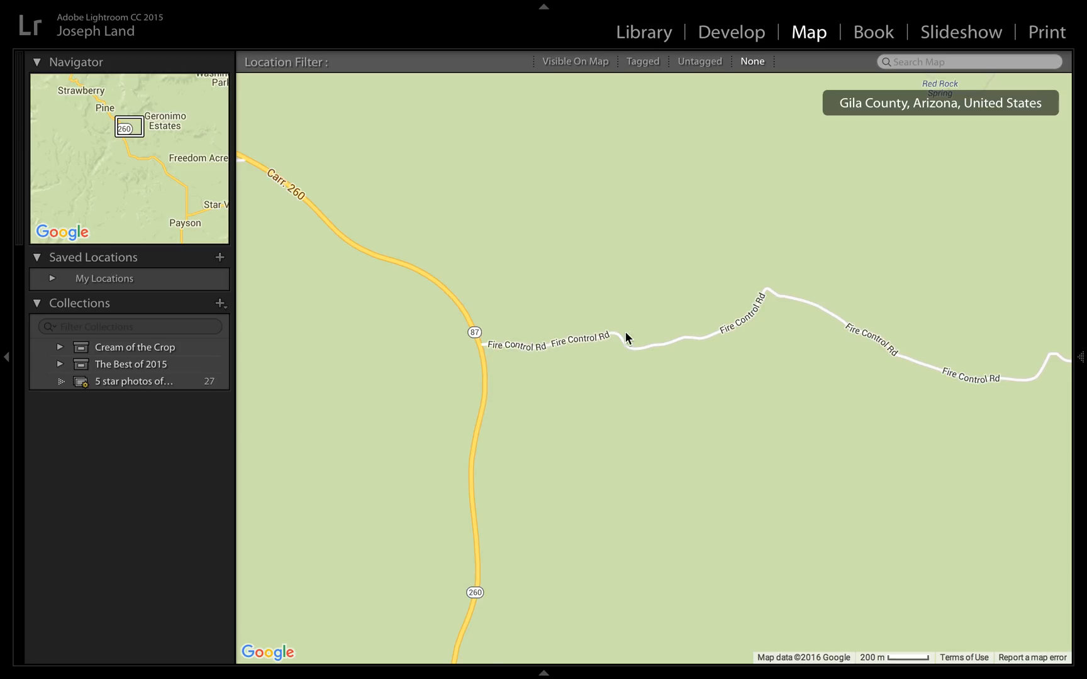
{"action": "left_click_drag", "start_coordinate": [692, 333], "coordinate": [438, 341]}
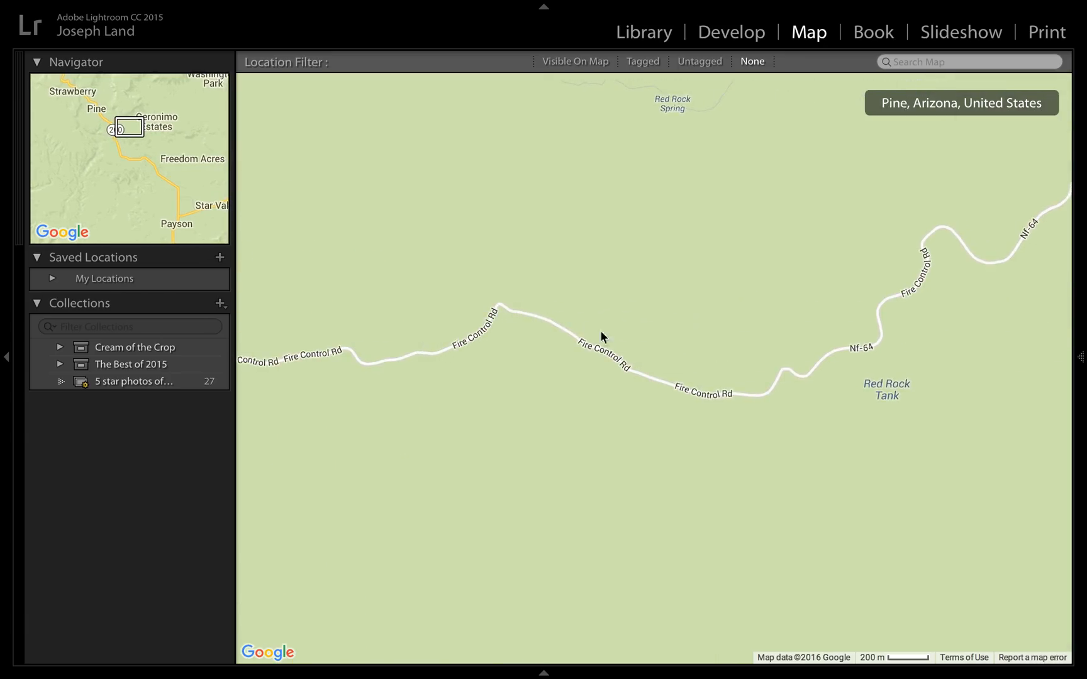
{"action": "left_click_drag", "start_coordinate": [814, 356], "coordinate": [584, 422]}
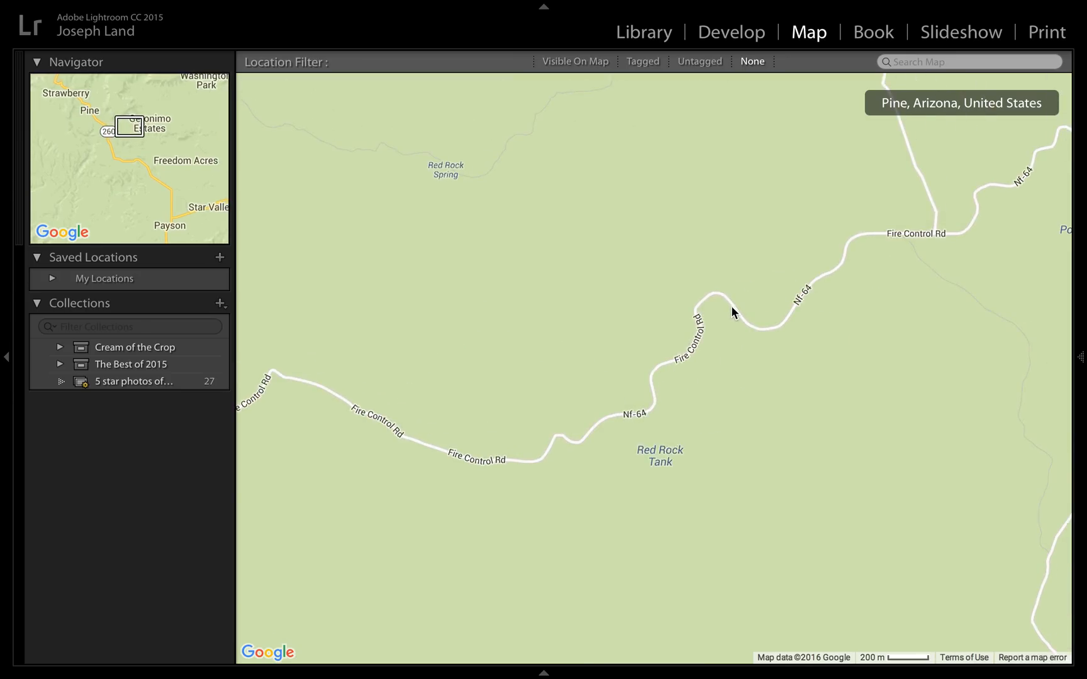
{"action": "left_click", "coordinate": [725, 290]}
Show the filmstrip and place the first photo, the night sky with trees, on the map at the Fire Control Rd bend
{"action": "left_click", "coordinate": [544, 674]}
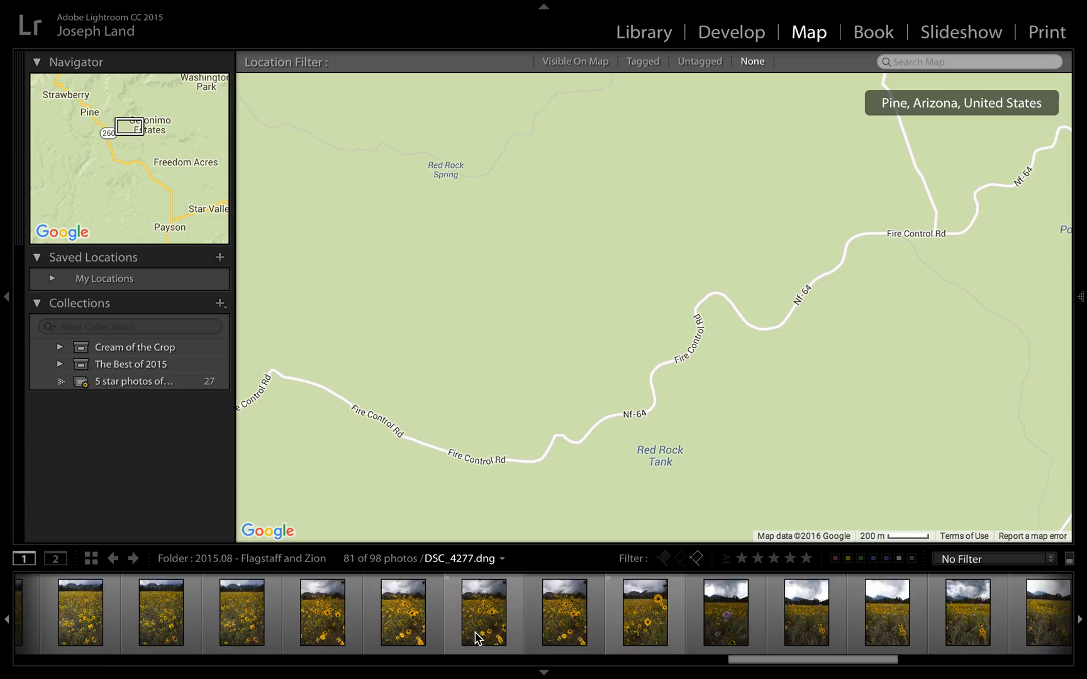
{"action": "scroll", "coordinate": [476, 637], "scroll_direction": "up", "scroll_amount": 10}
{"action": "left_click_drag", "start_coordinate": [465, 660], "coordinate": [90, 673]}
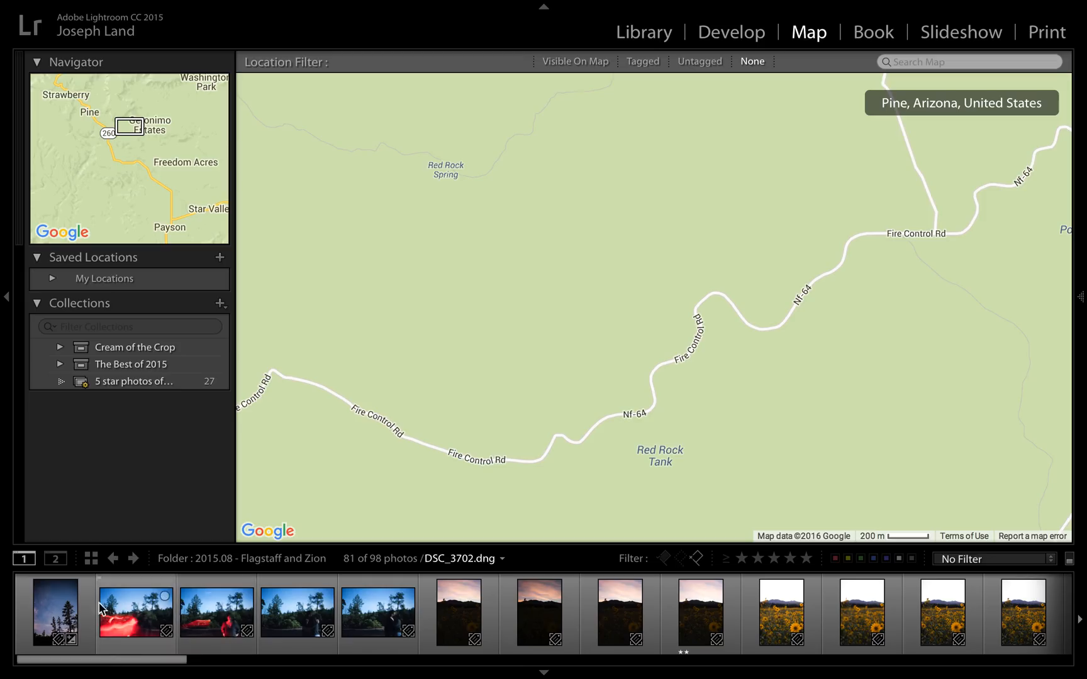
{"action": "left_click", "coordinate": [63, 607]}
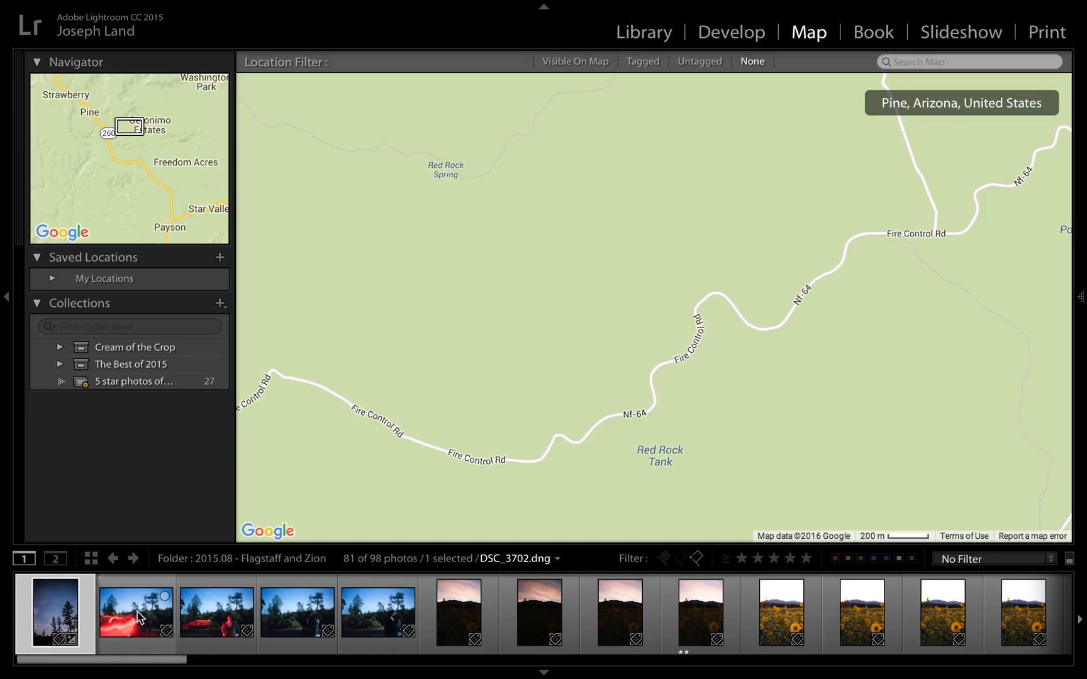
{"action": "mouse_move", "coordinate": [56, 607]}
{"action": "left_mouse_down"}
{"action": "mouse_move", "coordinate": [208, 576]}
{"action": "mouse_move", "coordinate": [546, 419]}
{"action": "mouse_move", "coordinate": [723, 308]}
{"action": "mouse_move", "coordinate": [725, 289]}
{"action": "left_mouse_up"}
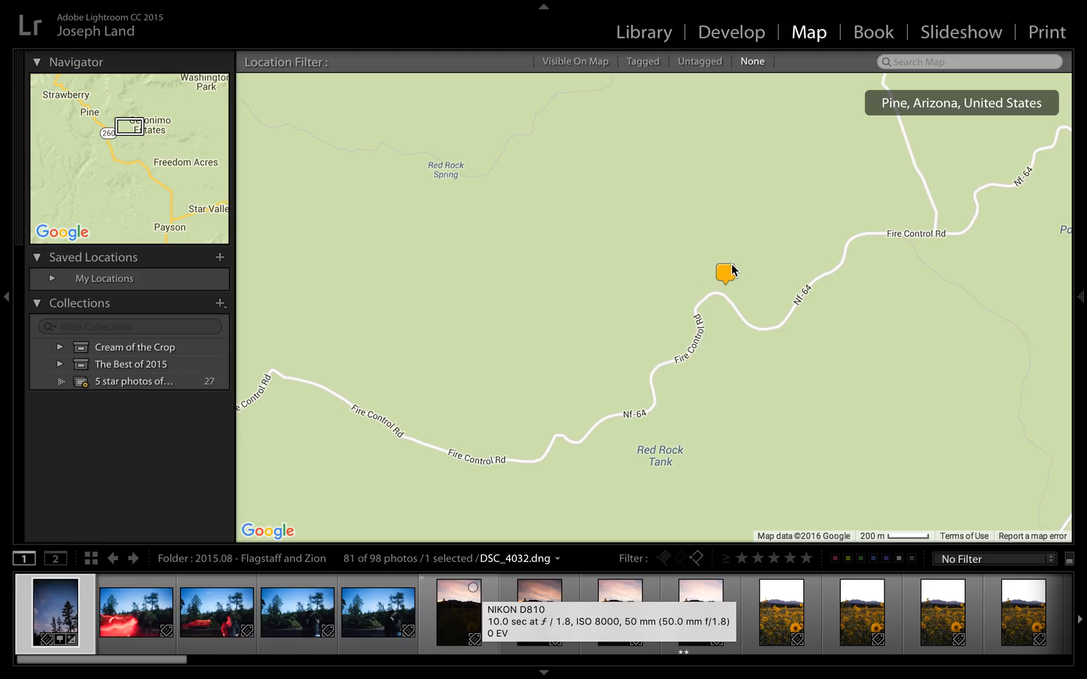
{"action": "mouse_move", "coordinate": [730, 274]}
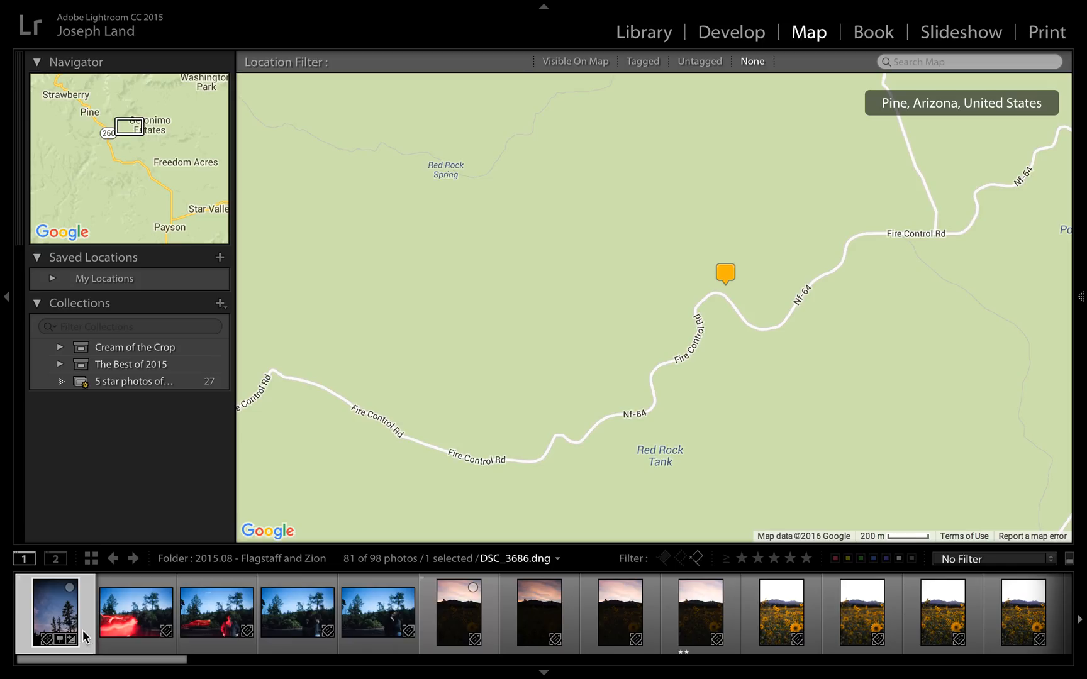
Select the second through fifth photos and add the Fire Control Rd marker's GPS coordinates to them
{"action": "left_click", "coordinate": [194, 621], "text": "shift"}
{"action": "left_click_drag", "start_coordinate": [195, 622], "coordinate": [164, 642]}
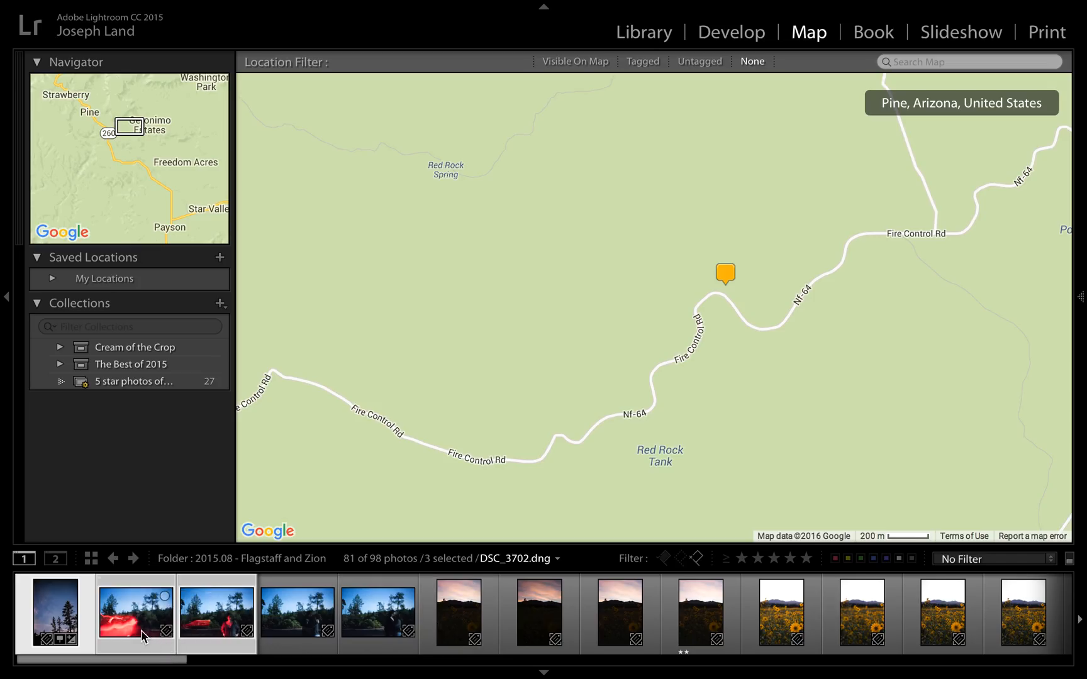
{"action": "left_click", "coordinate": [106, 629]}
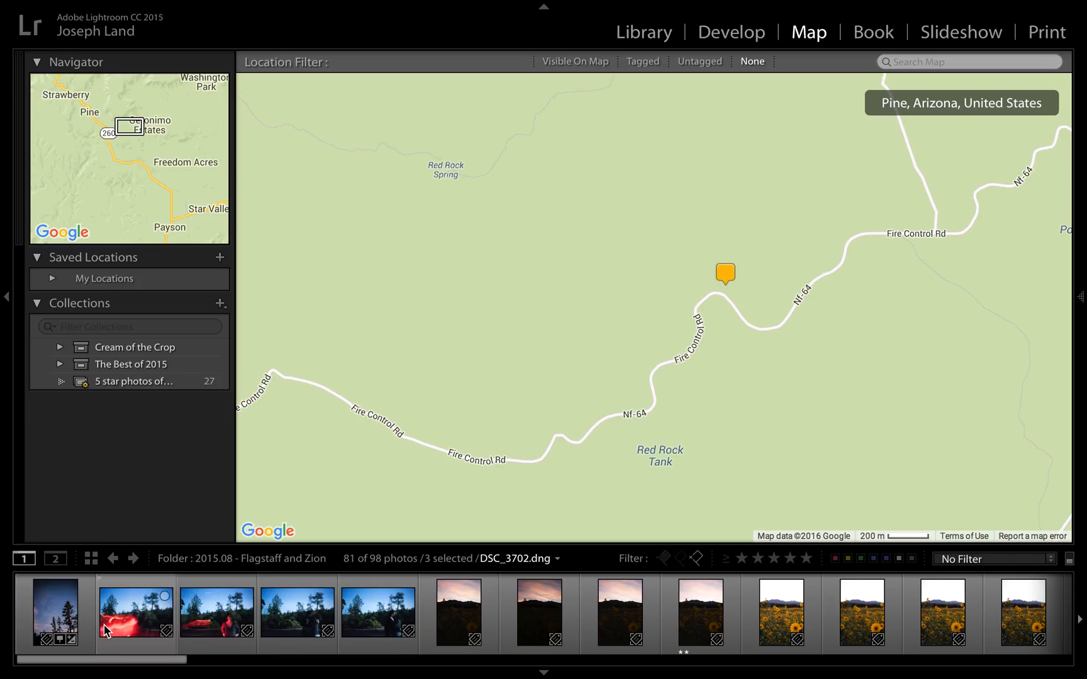
{"action": "left_click", "coordinate": [144, 615]}
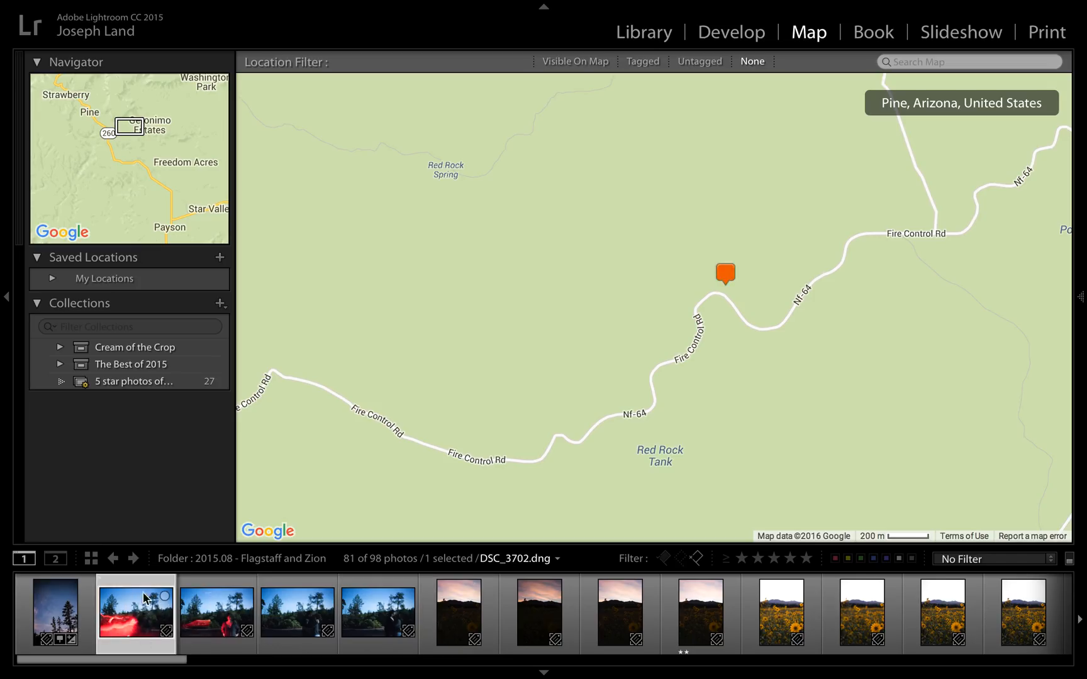
{"action": "left_click", "coordinate": [364, 612], "text": "shift"}
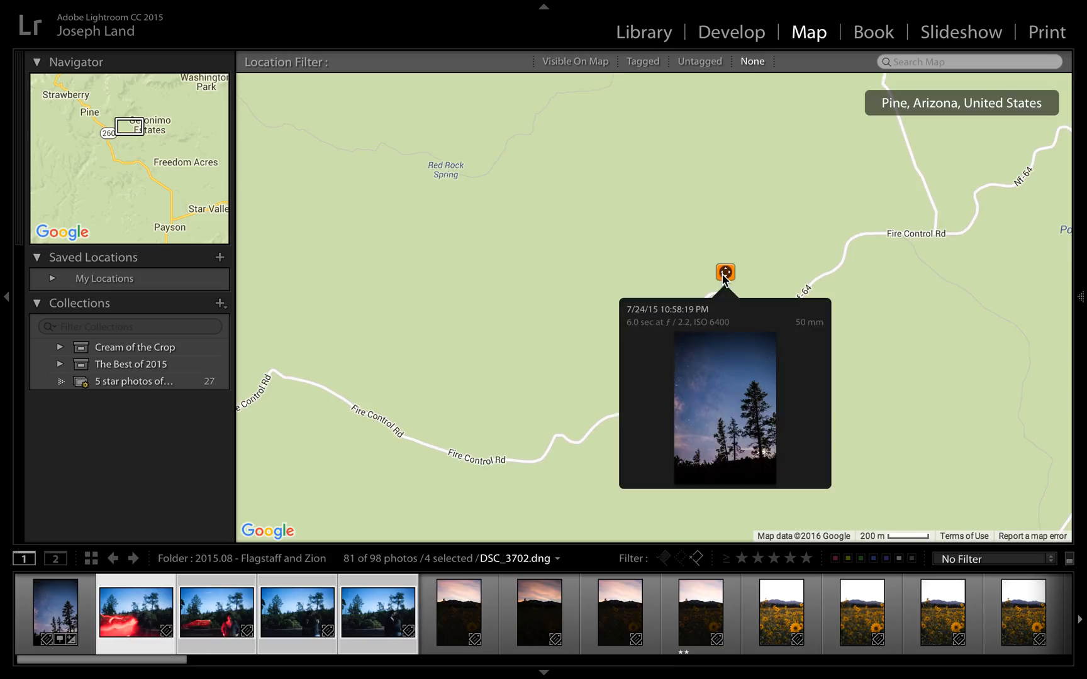
{"action": "right_click", "coordinate": [724, 278]}
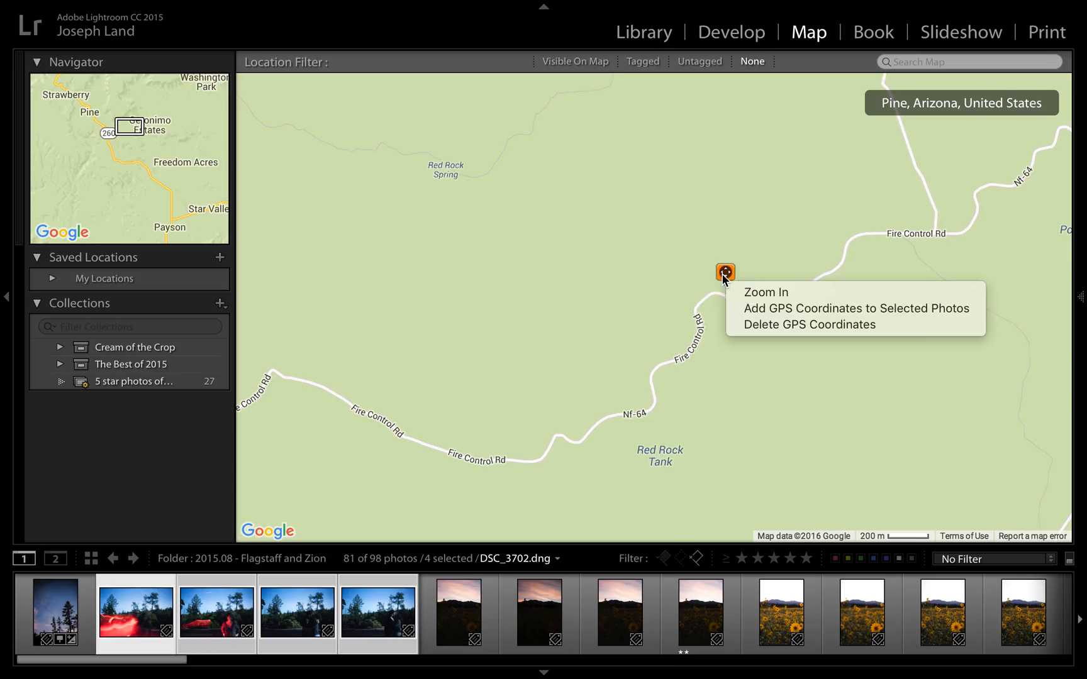
{"action": "left_click", "coordinate": [781, 310]}
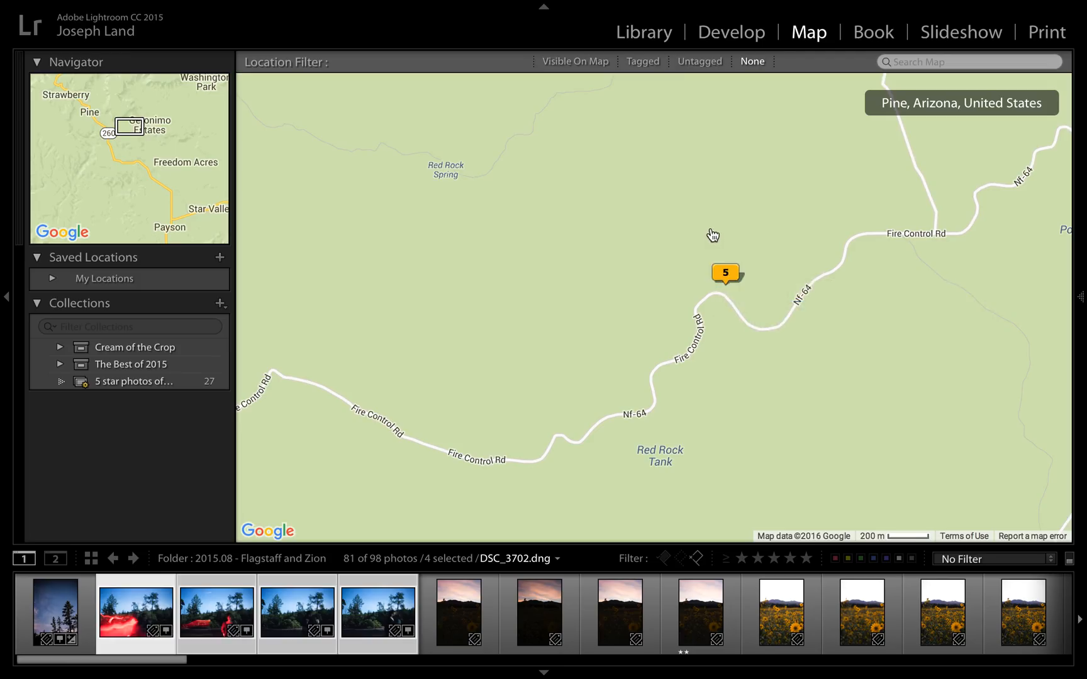
Delete the GPS coordinates from all five photos at the Fire Control Rd marker and clear the selection
{"action": "left_click", "coordinate": [599, 243]}
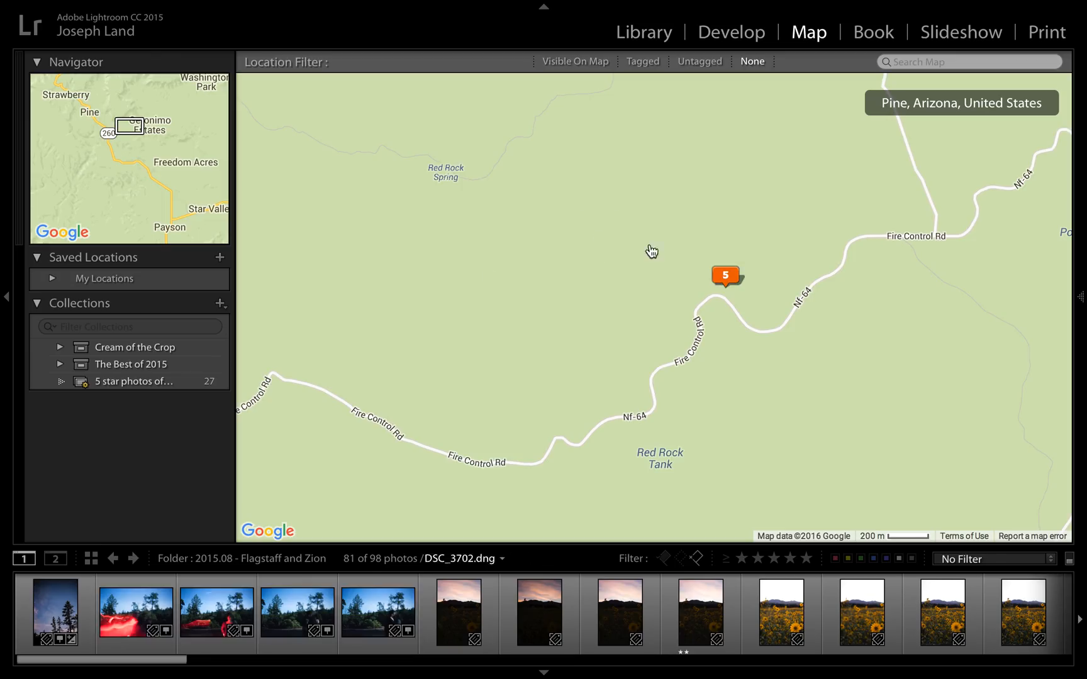
{"action": "right_click", "coordinate": [730, 279]}
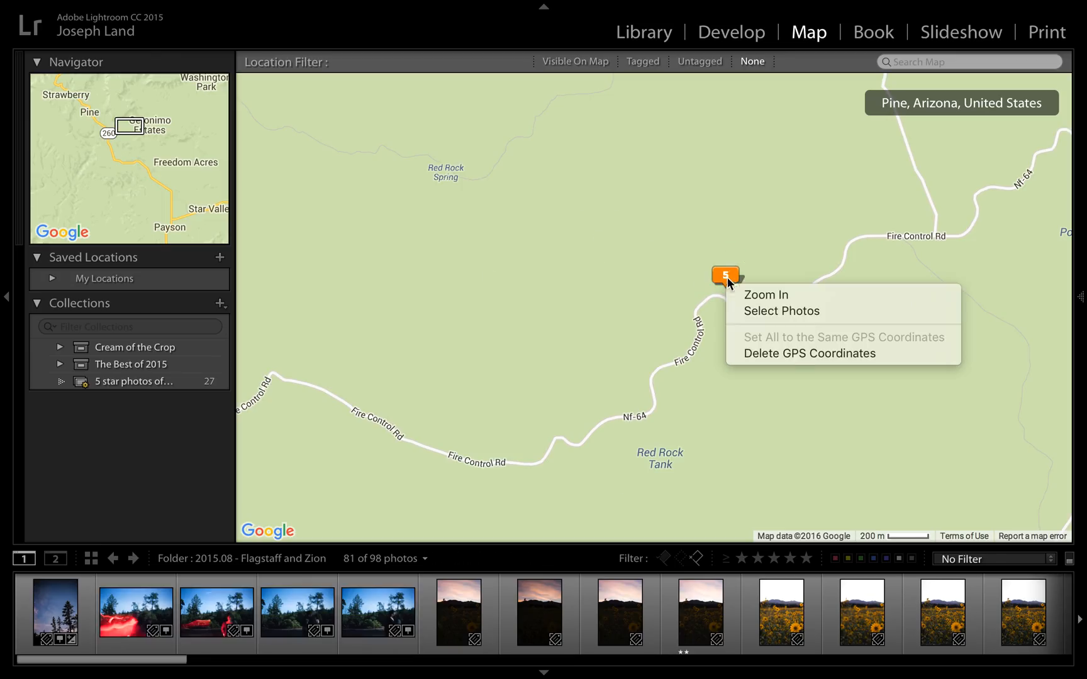
{"action": "left_click", "coordinate": [773, 352]}
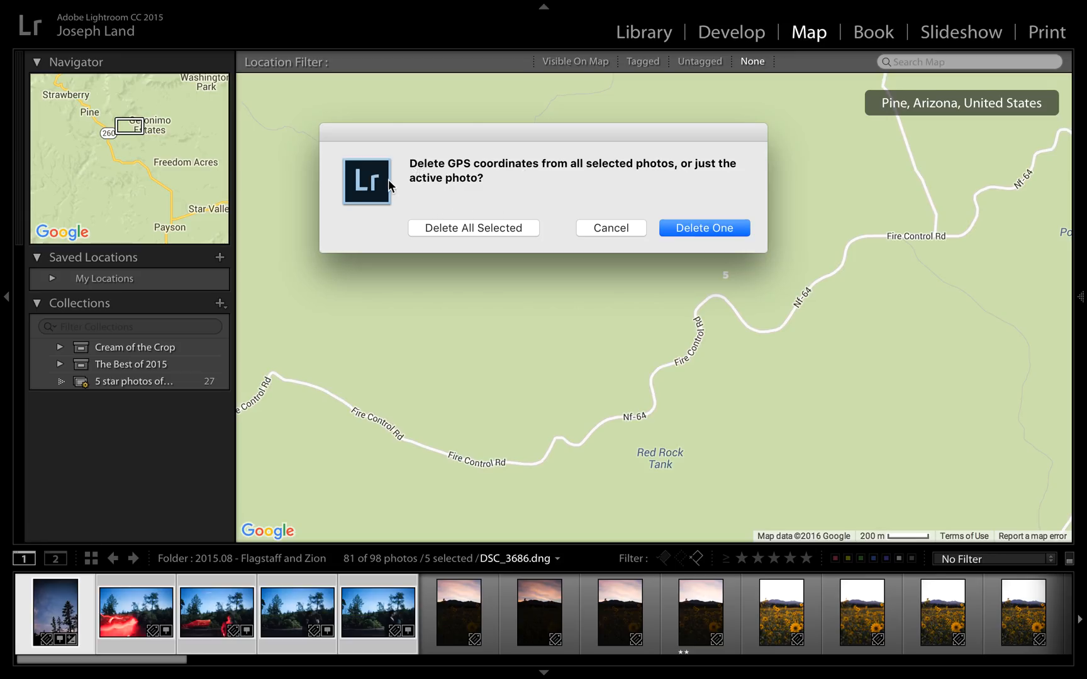
{"action": "left_click", "coordinate": [472, 230]}
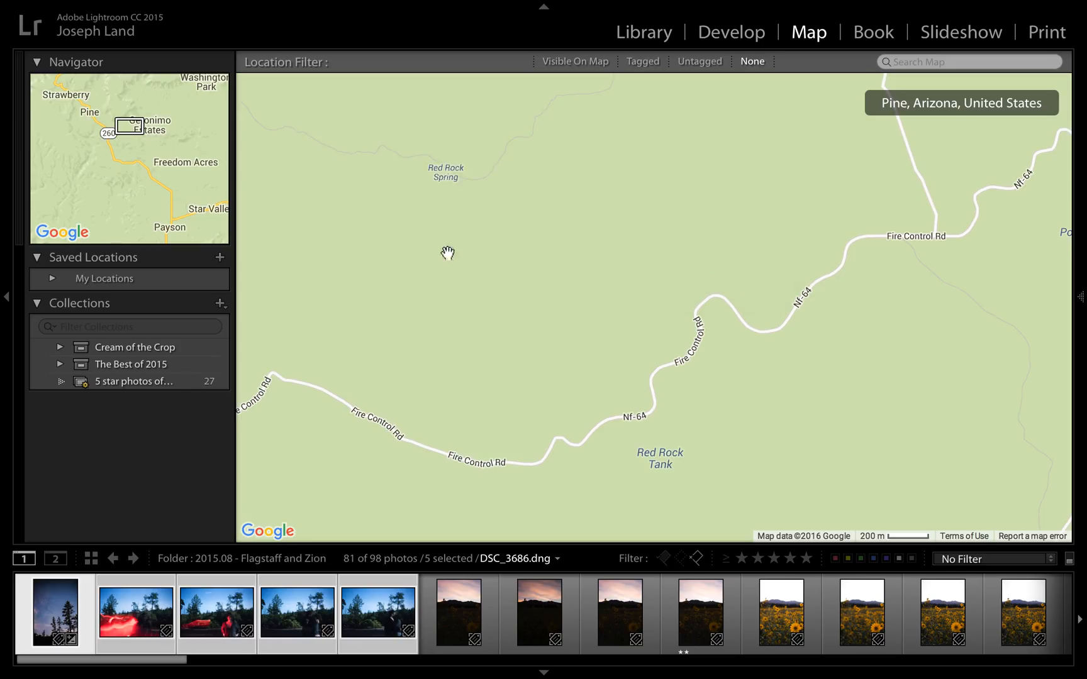
{"action": "left_click", "coordinate": [509, 344]}
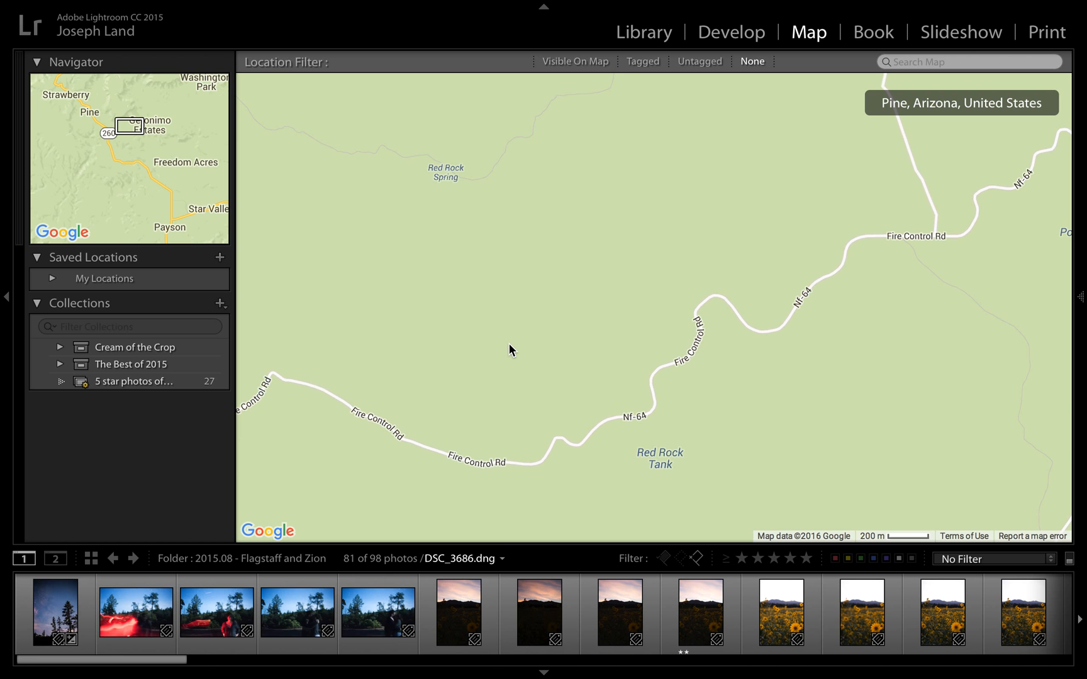
Search the map for "pine, az" and look over the area around the found marker
{"action": "scroll", "coordinate": [509, 344], "scroll_direction": "down", "scroll_amount": 4}
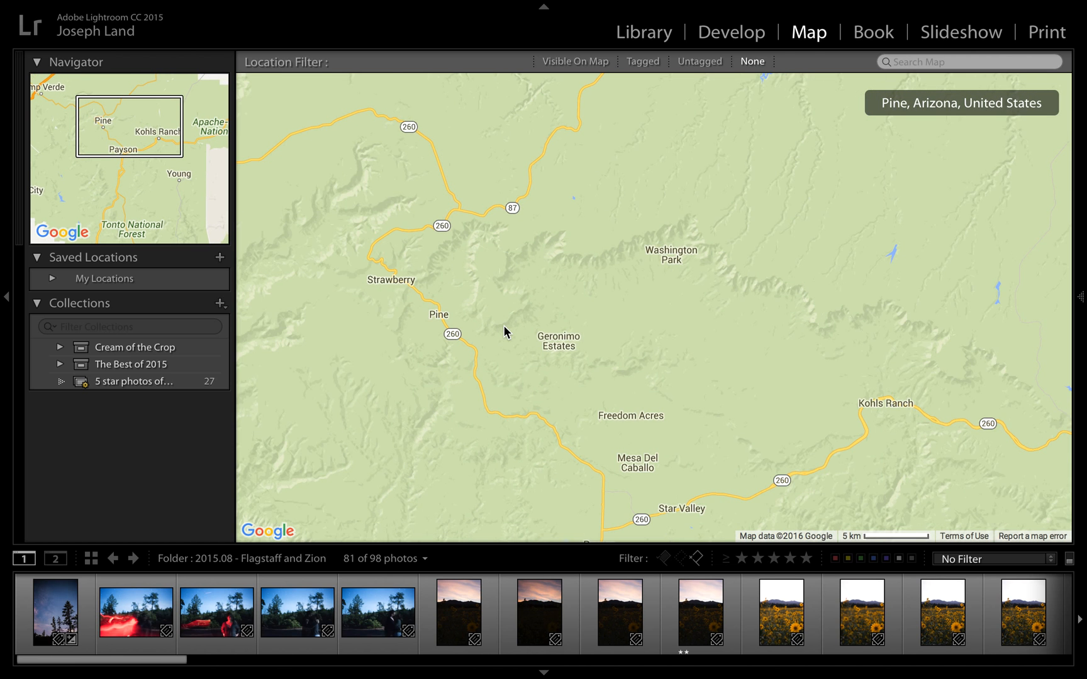
{"action": "scroll", "coordinate": [500, 333], "scroll_direction": "up", "scroll_amount": 3}
{"action": "left_click", "coordinate": [955, 63]}
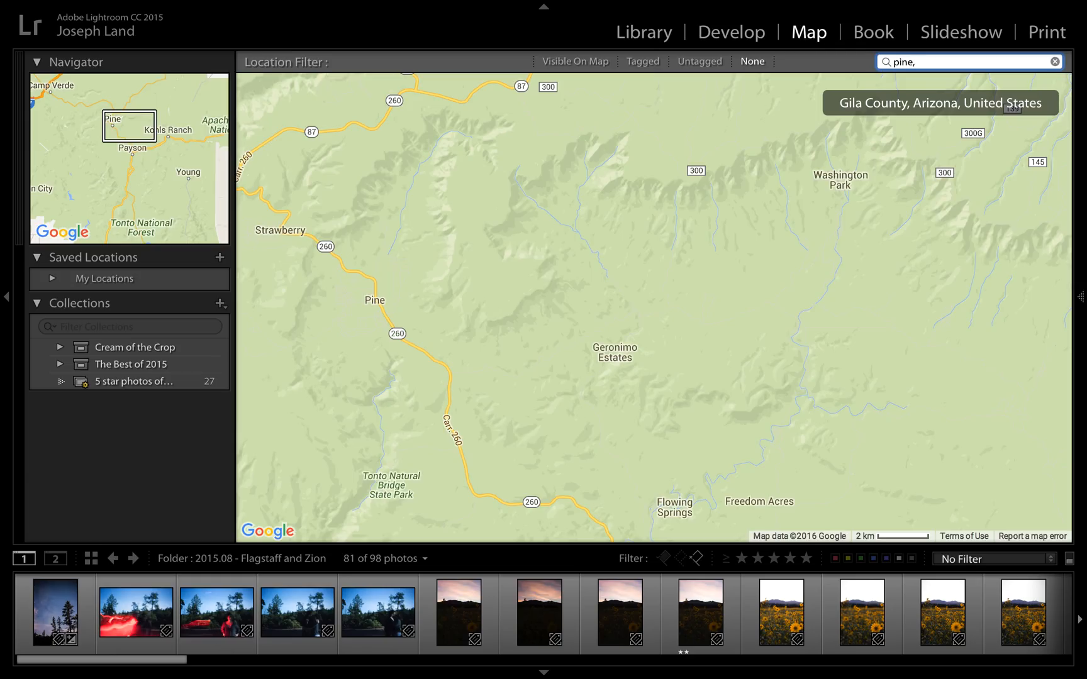
{"action": "key", "text": "Return"}
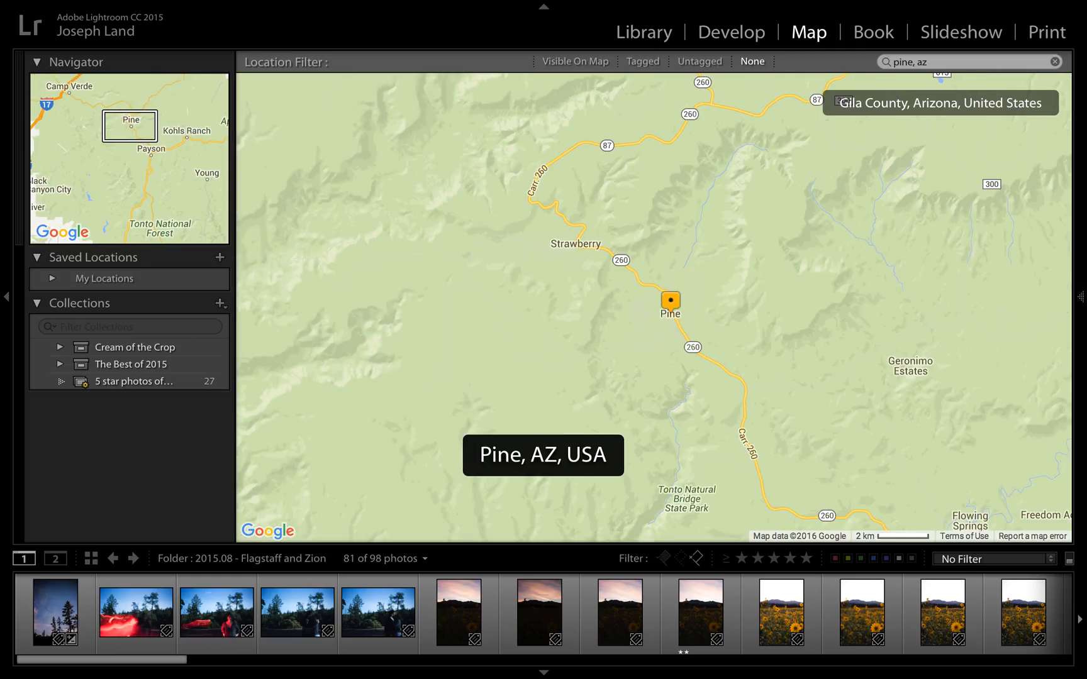
{"action": "mouse_move", "coordinate": [664, 304]}
{"action": "left_mouse_down"}
{"action": "mouse_move", "coordinate": [660, 286]}
{"action": "mouse_move", "coordinate": [622, 278]}
{"action": "left_mouse_up"}
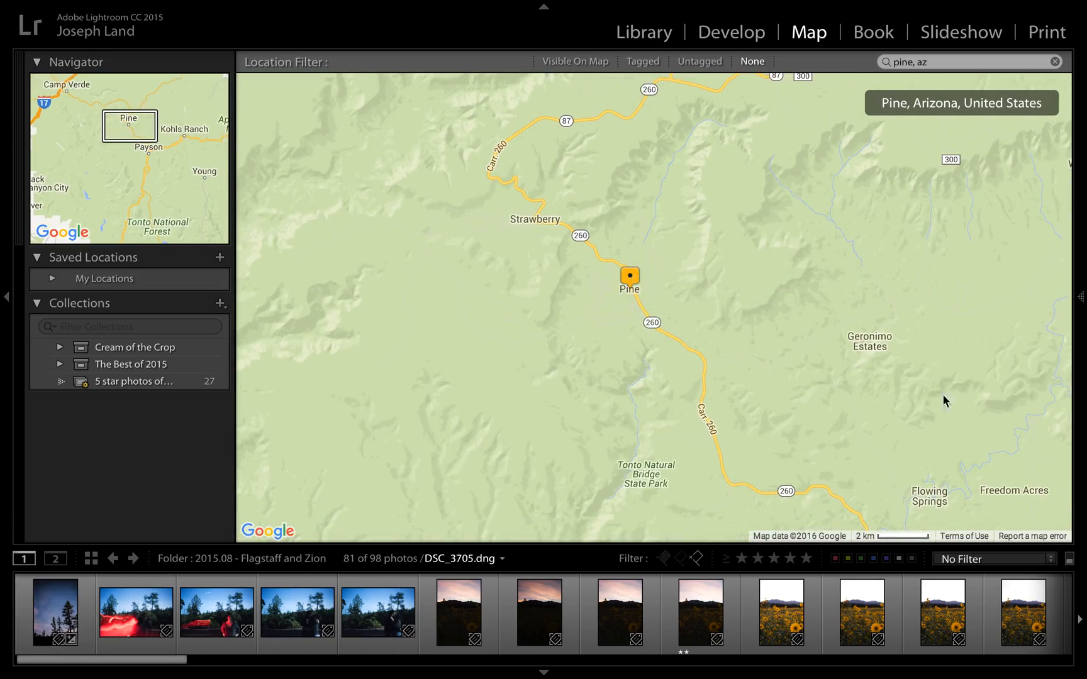
{"action": "left_click", "coordinate": [63, 608]}
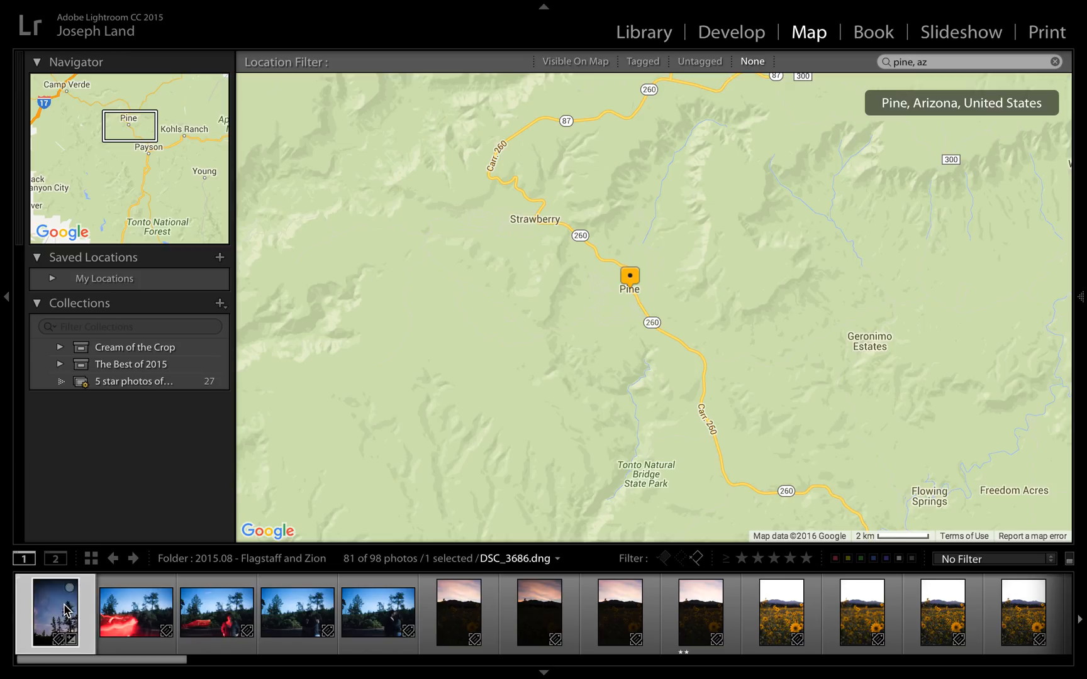
{"action": "left_click", "coordinate": [355, 622], "text": "shift"}
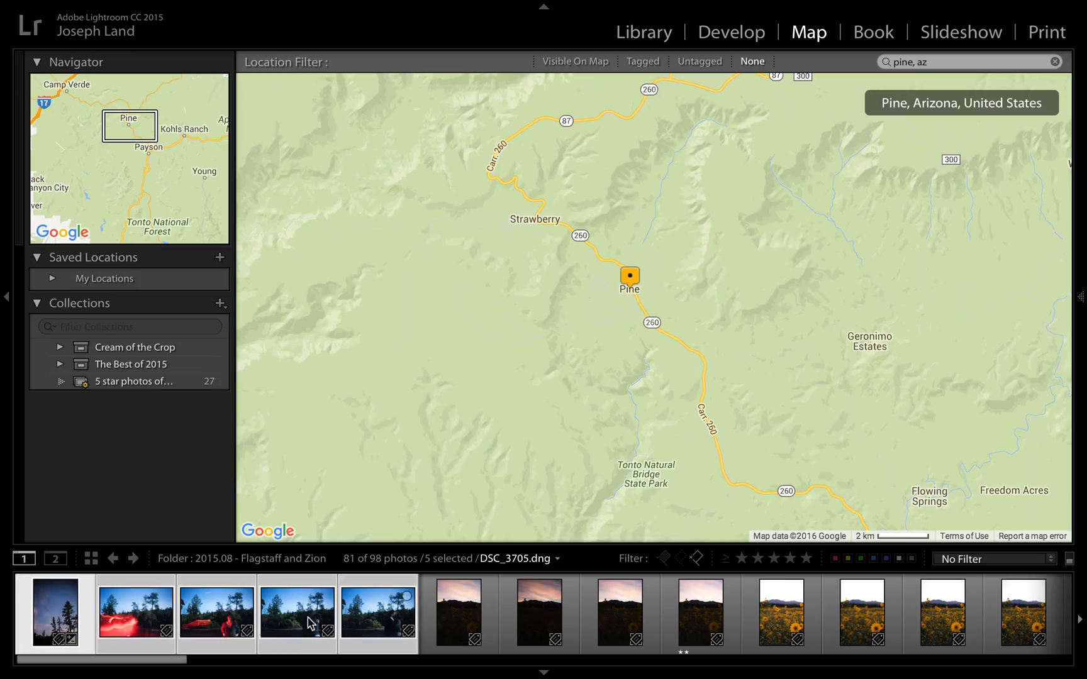
{"action": "key", "text": "ctrl+d"}
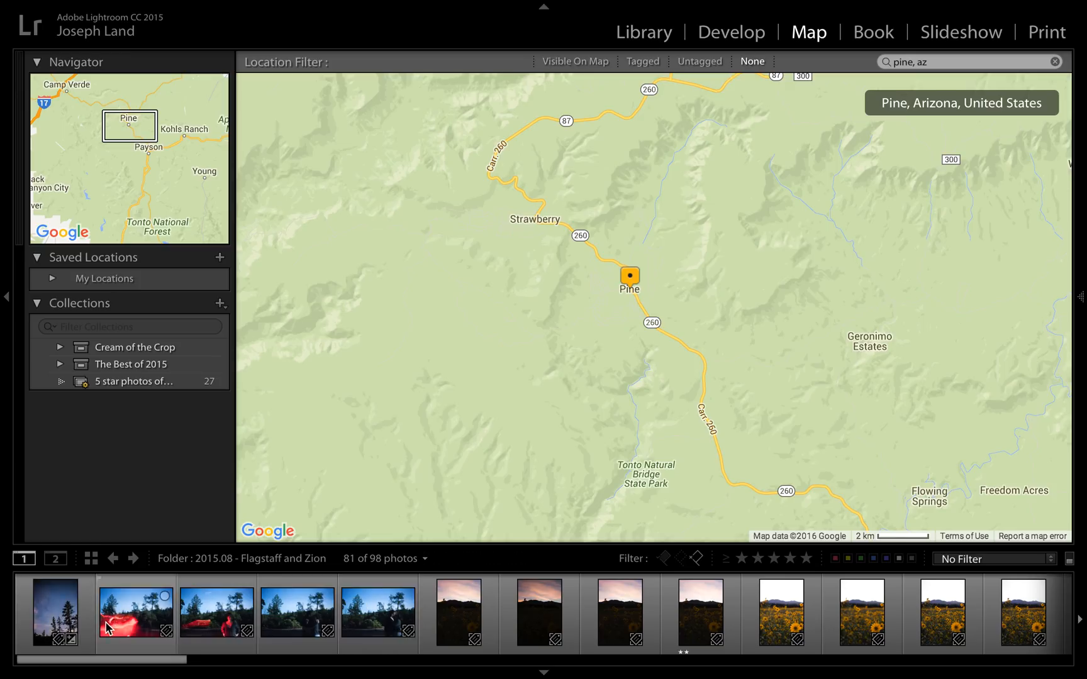
Select the first, third, fourth and fifth photos, add the Pine search marker's GPS coordinates to them, and clear the selection
{"action": "left_click", "coordinate": [57, 610]}
{"action": "left_click", "coordinate": [217, 610], "text": "ctrl"}
{"action": "left_click", "coordinate": [271, 607], "text": "ctrl"}
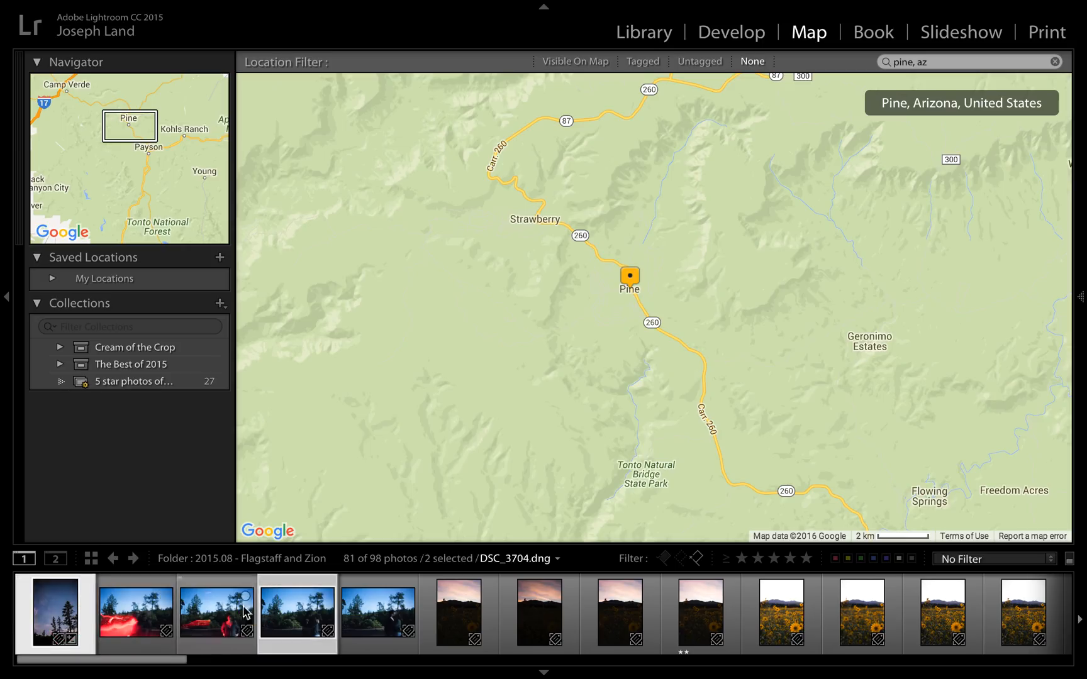
{"action": "left_click", "coordinate": [364, 607], "text": "ctrl"}
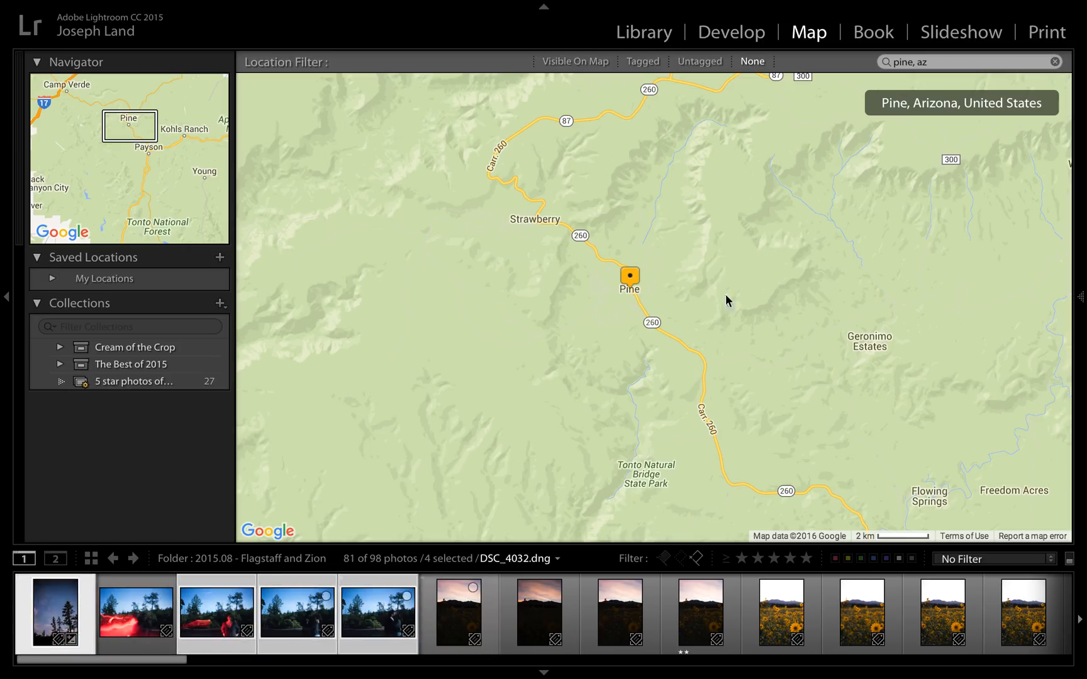
{"action": "right_click", "coordinate": [632, 278]}
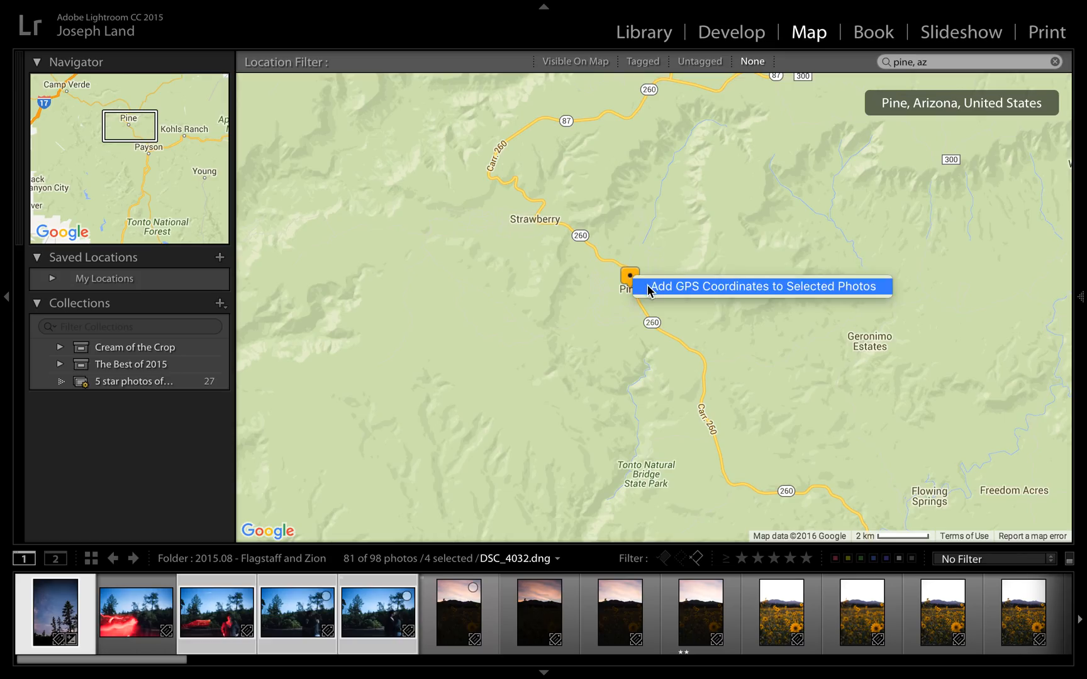
{"action": "left_click", "coordinate": [648, 290]}
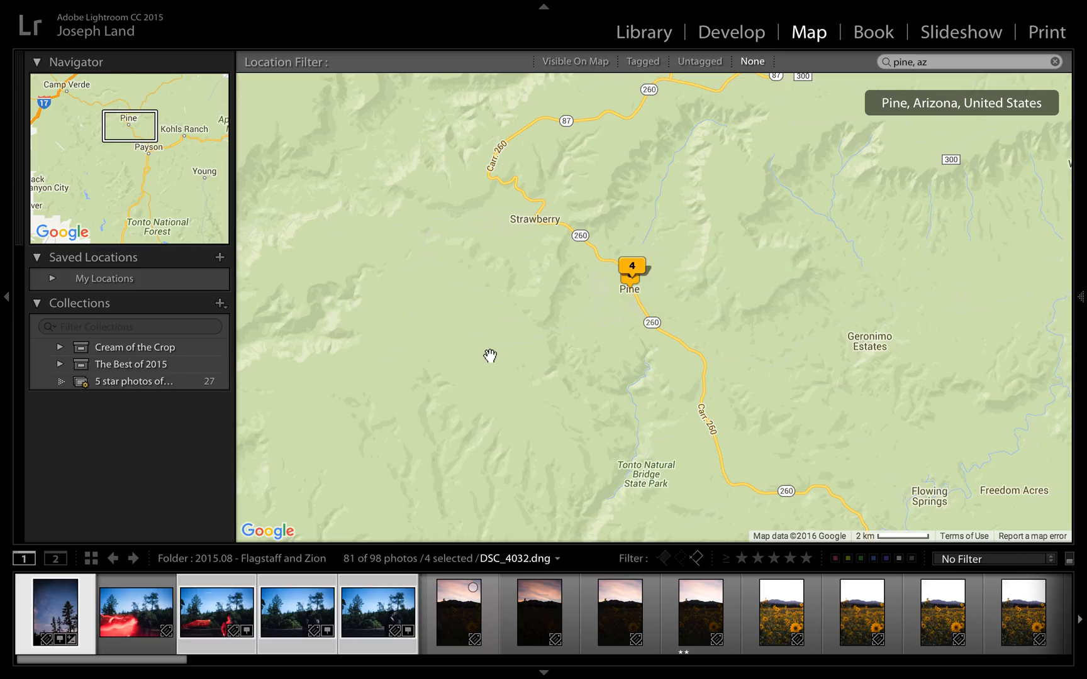
{"action": "key", "text": "ctrl+d"}
Select the eight consecutive sunset and sunflower photos from DSC_4032.dng through DSC_4066.dng in the filmstrip
{"action": "scroll", "coordinate": [554, 319], "scroll_direction": "down", "scroll_amount": 3}
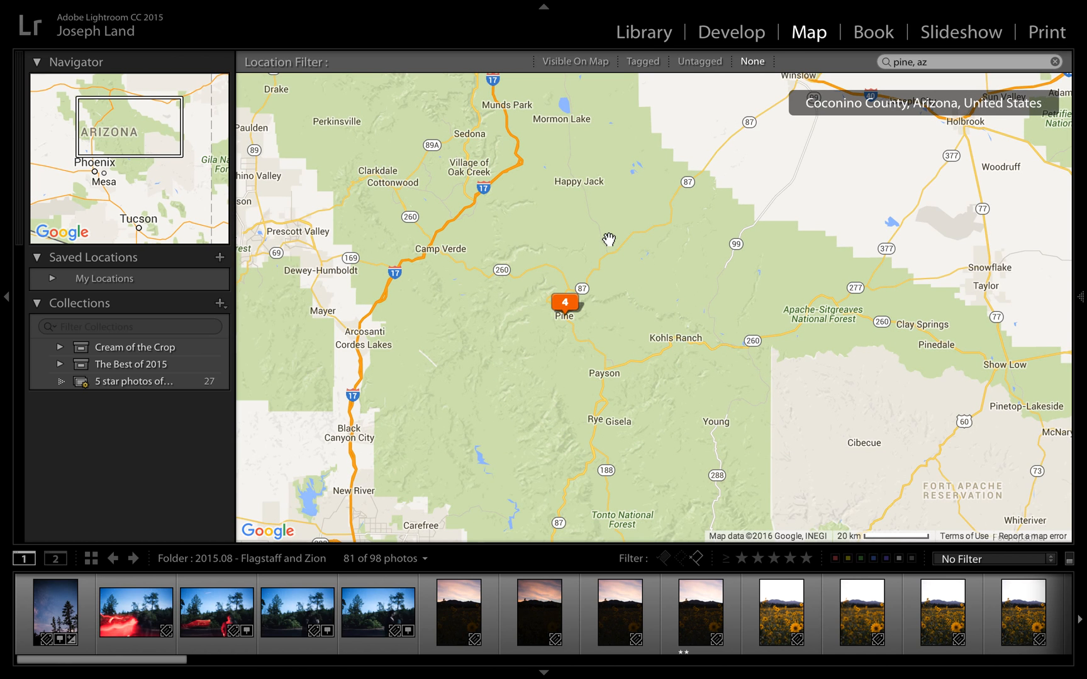
{"action": "left_click", "coordinate": [475, 613]}
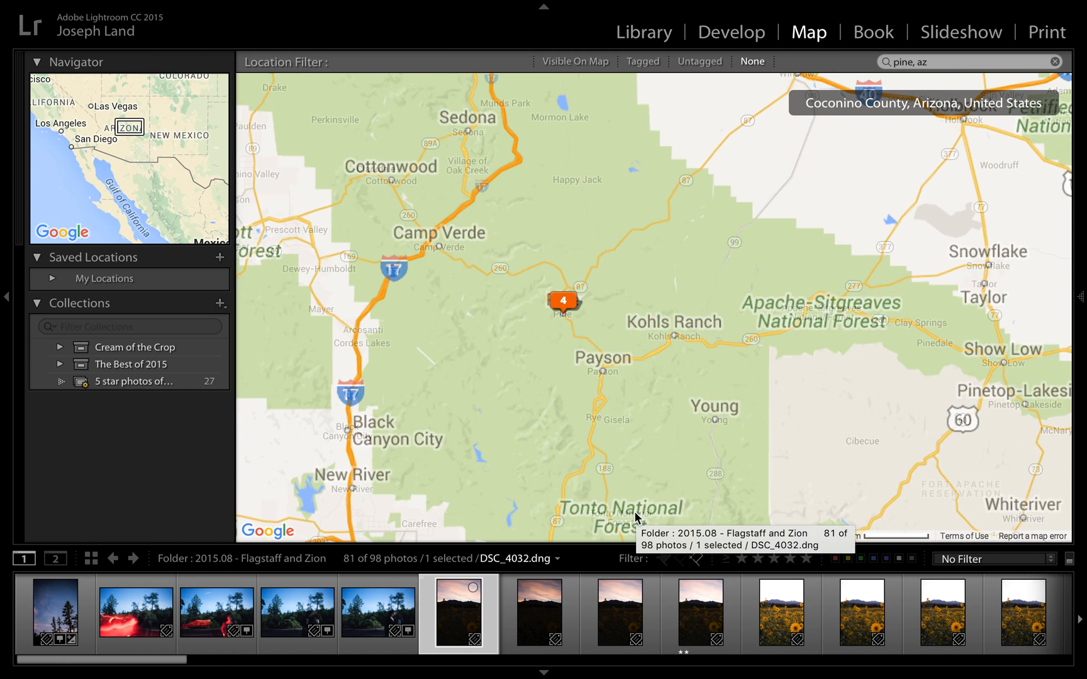
{"action": "left_click", "coordinate": [1010, 618]}
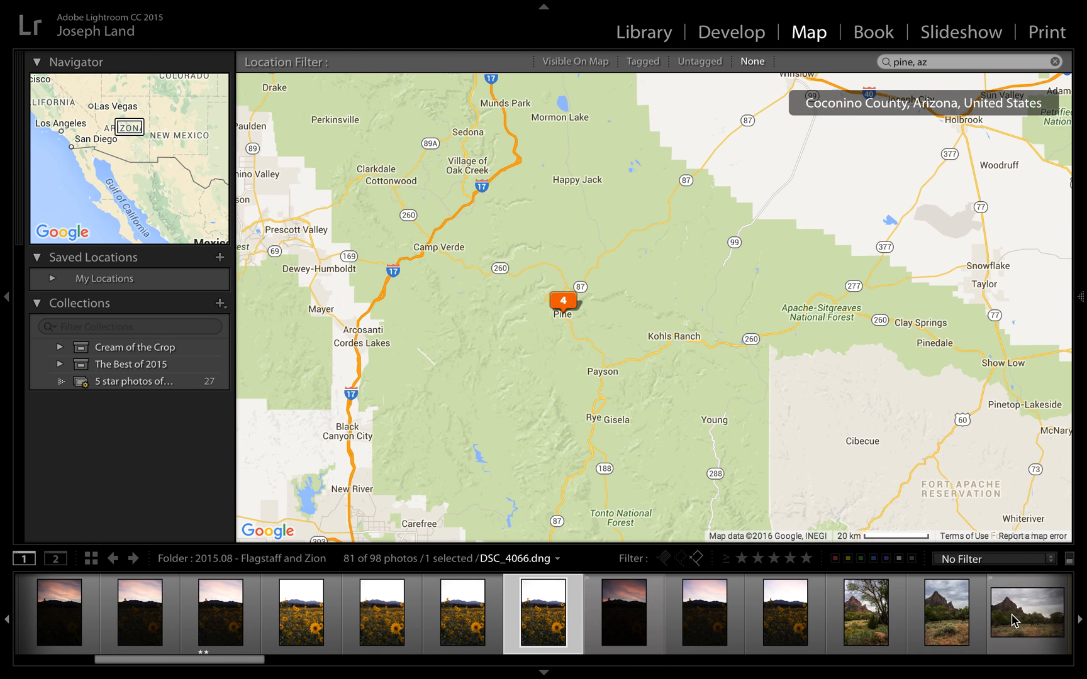
{"action": "left_click", "coordinate": [8, 620]}
{"action": "left_click", "coordinate": [8, 620]}
{"action": "left_click", "coordinate": [149, 608], "text": "shift"}
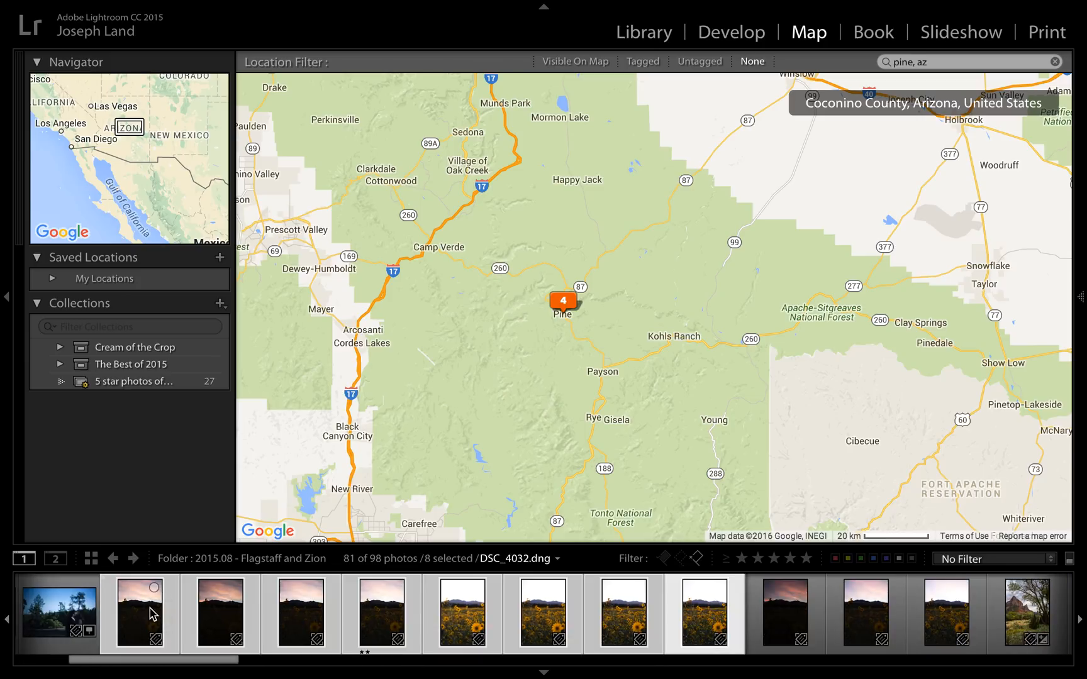
Examine the map north of Flagstaff along Hwy 89 up to Medicine Valley for the place where the sunflower photos were taken
{"action": "left_click_drag", "start_coordinate": [526, 214], "coordinate": [575, 502]}
{"action": "scroll", "coordinate": [579, 317], "scroll_direction": "up", "scroll_amount": 3}
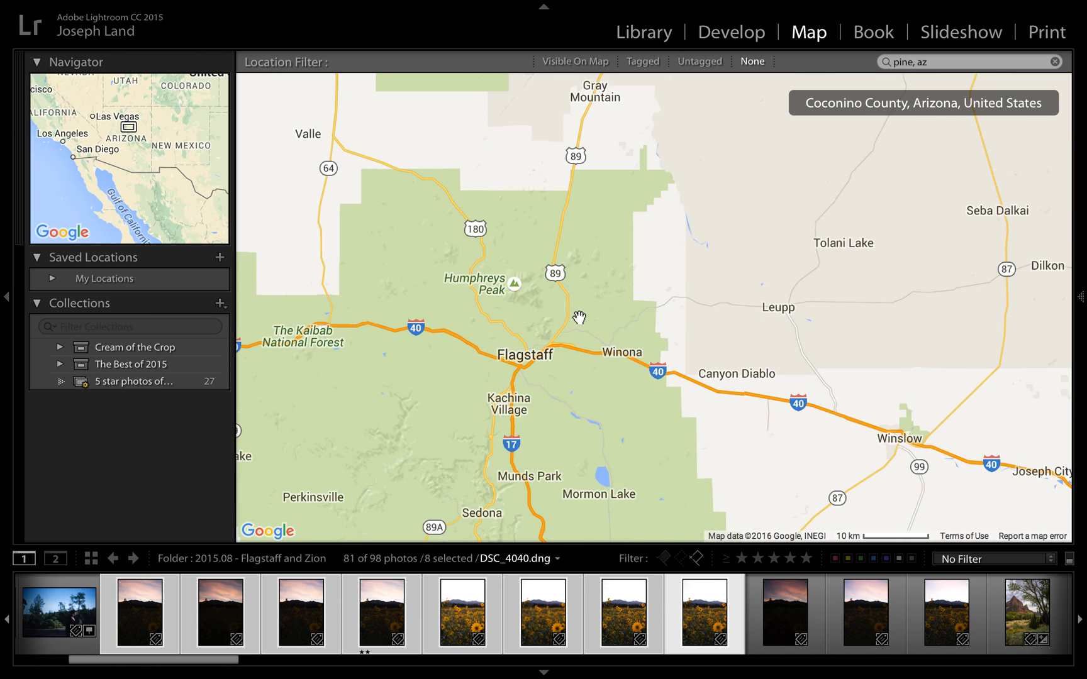
{"action": "left_click_drag", "start_coordinate": [464, 284], "coordinate": [534, 369]}
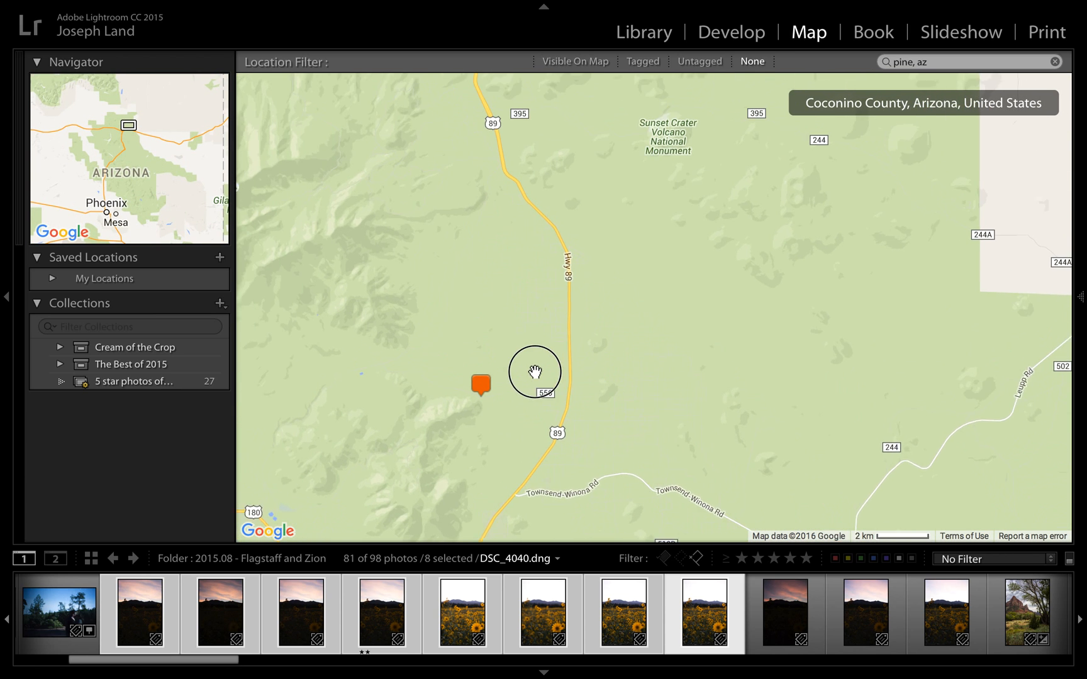
{"action": "scroll", "coordinate": [546, 388], "scroll_direction": "up", "scroll_amount": 2}
{"action": "scroll", "coordinate": [575, 391], "scroll_direction": "up", "scroll_amount": 1}
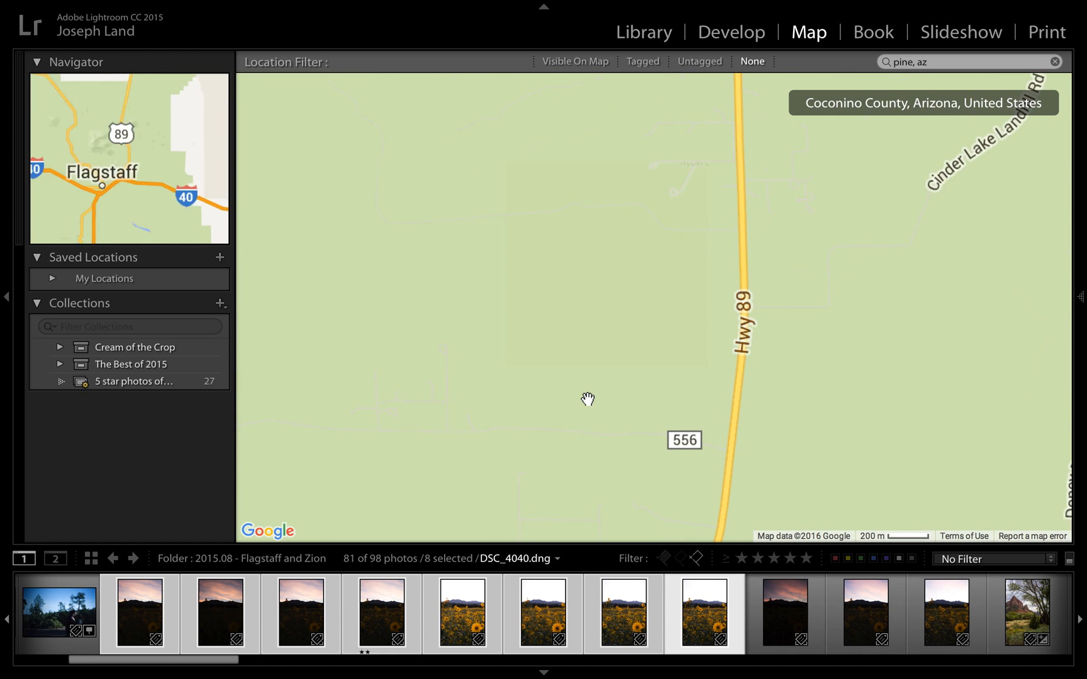
{"action": "left_click_drag", "start_coordinate": [669, 258], "coordinate": [625, 451]}
{"action": "left_click_drag", "start_coordinate": [678, 277], "coordinate": [676, 408]}
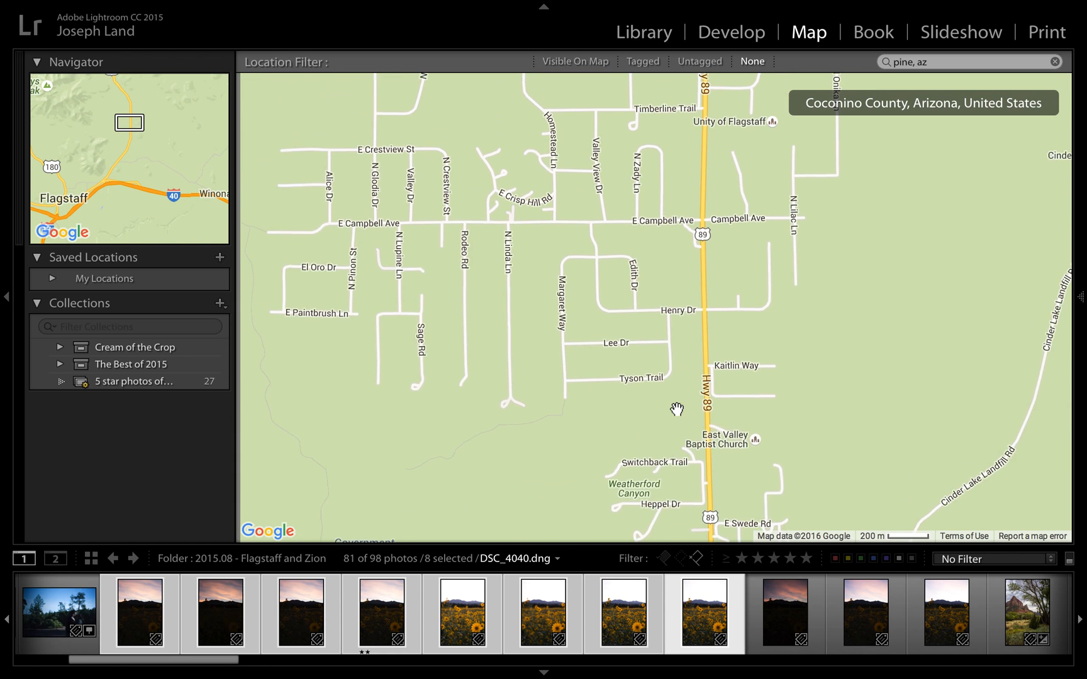
{"action": "left_click_drag", "start_coordinate": [703, 189], "coordinate": [671, 432]}
{"action": "left_click_drag", "start_coordinate": [687, 171], "coordinate": [670, 425]}
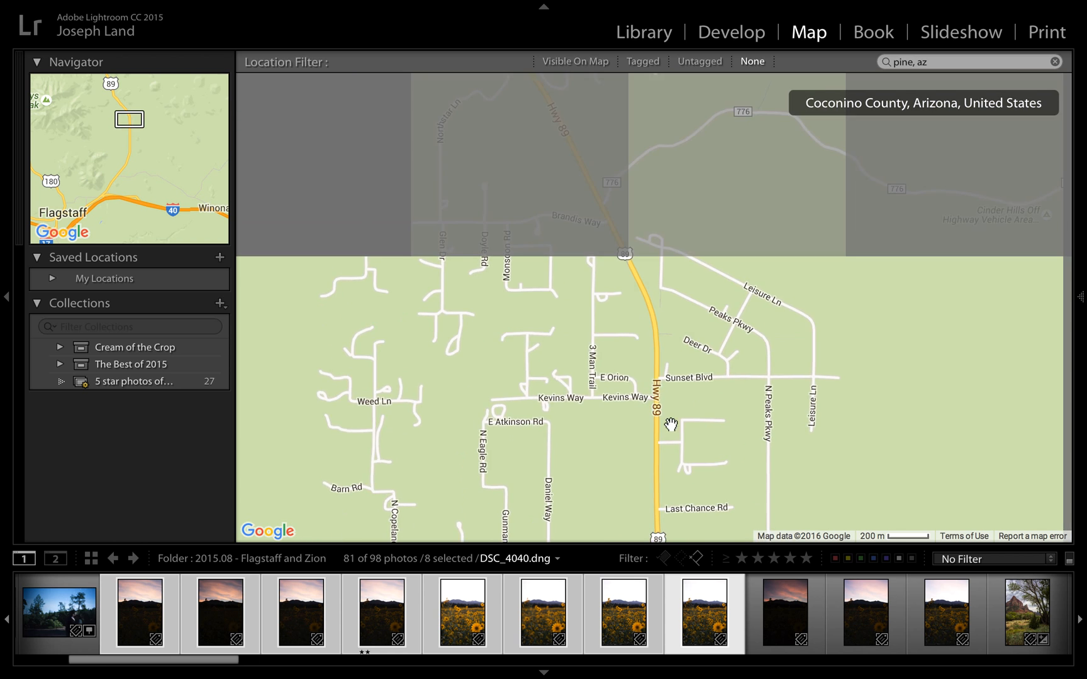
{"action": "left_click_drag", "start_coordinate": [695, 270], "coordinate": [912, 478]}
{"action": "left_click_drag", "start_coordinate": [697, 235], "coordinate": [828, 465]}
{"action": "left_click_drag", "start_coordinate": [768, 284], "coordinate": [774, 379]}
{"action": "left_click_drag", "start_coordinate": [733, 293], "coordinate": [722, 441]}
{"action": "left_click_drag", "start_coordinate": [723, 254], "coordinate": [718, 353]}
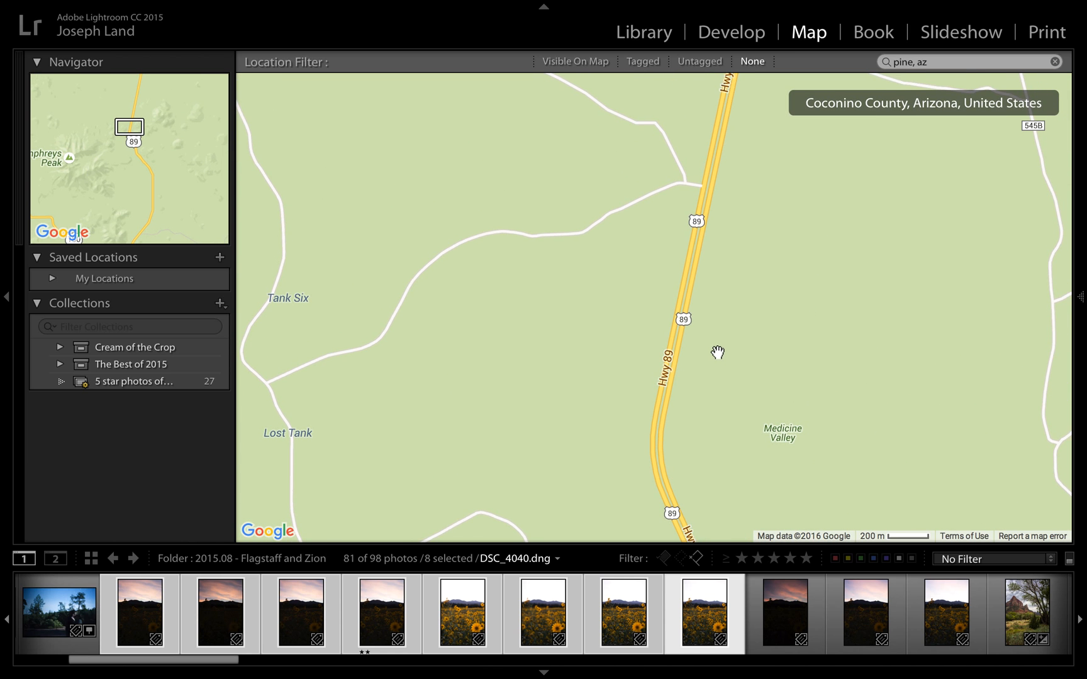
Add GPS coordinates to the eight selected photos on the road between Jack Smith Spring Number Two and Eighty-nine Tank, west of Hwy 89
{"action": "scroll", "coordinate": [668, 255], "scroll_direction": "down", "scroll_amount": 4}
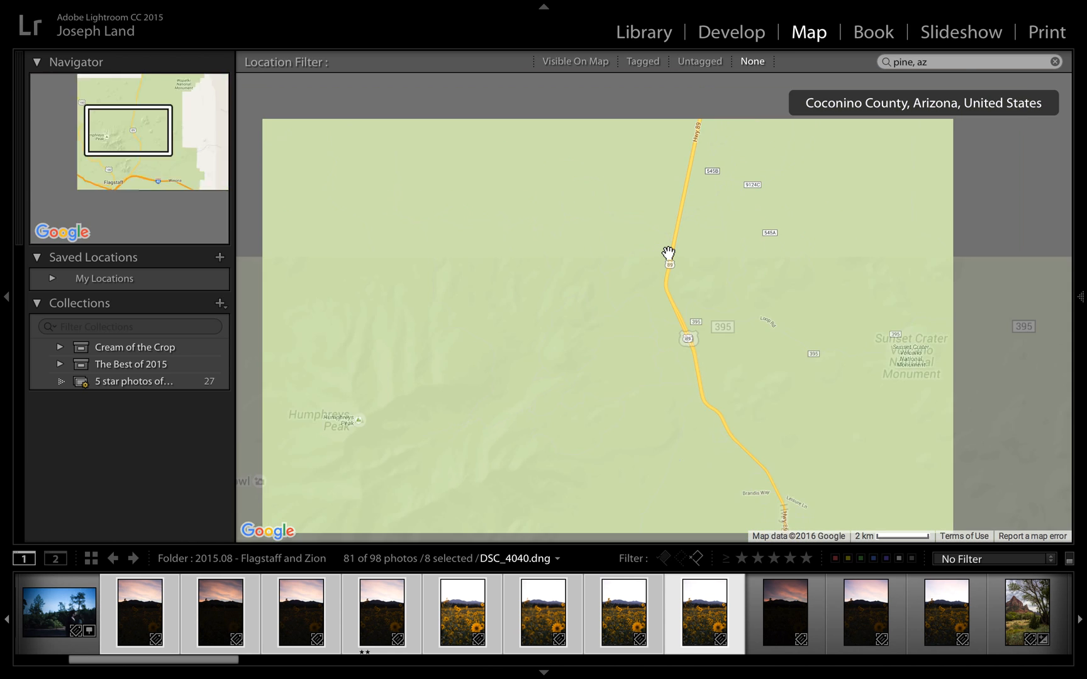
{"action": "scroll", "coordinate": [668, 253], "scroll_direction": "up", "scroll_amount": 2}
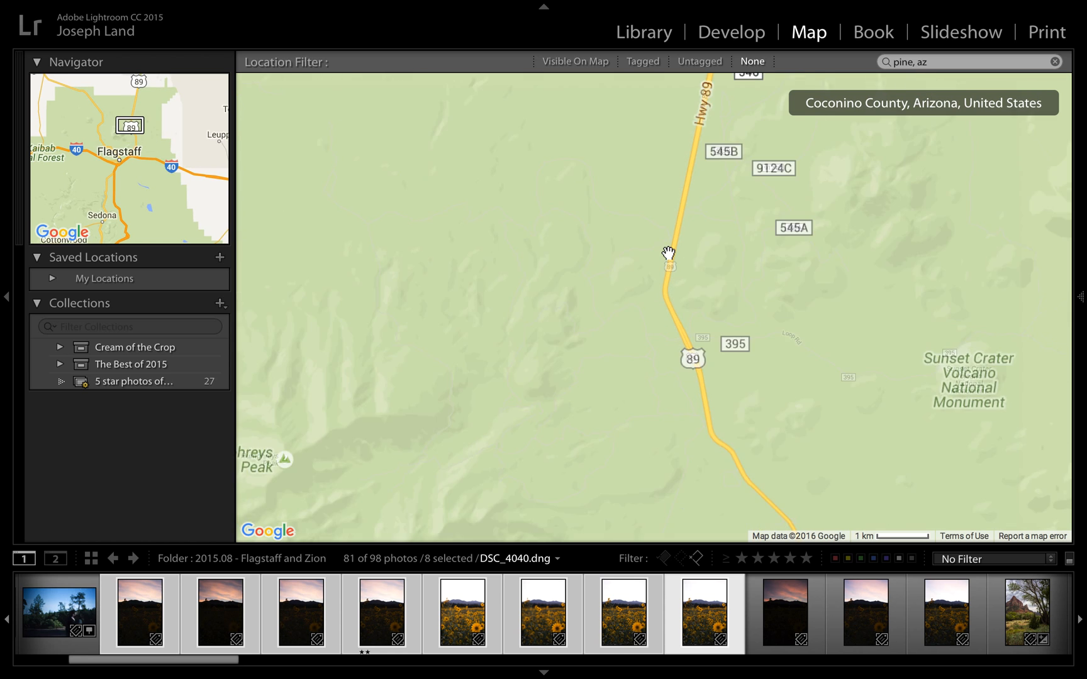
{"action": "left_click_drag", "start_coordinate": [667, 260], "coordinate": [691, 216]}
{"action": "left_click_drag", "start_coordinate": [736, 354], "coordinate": [700, 182]}
{"action": "left_click_drag", "start_coordinate": [626, 379], "coordinate": [679, 363]}
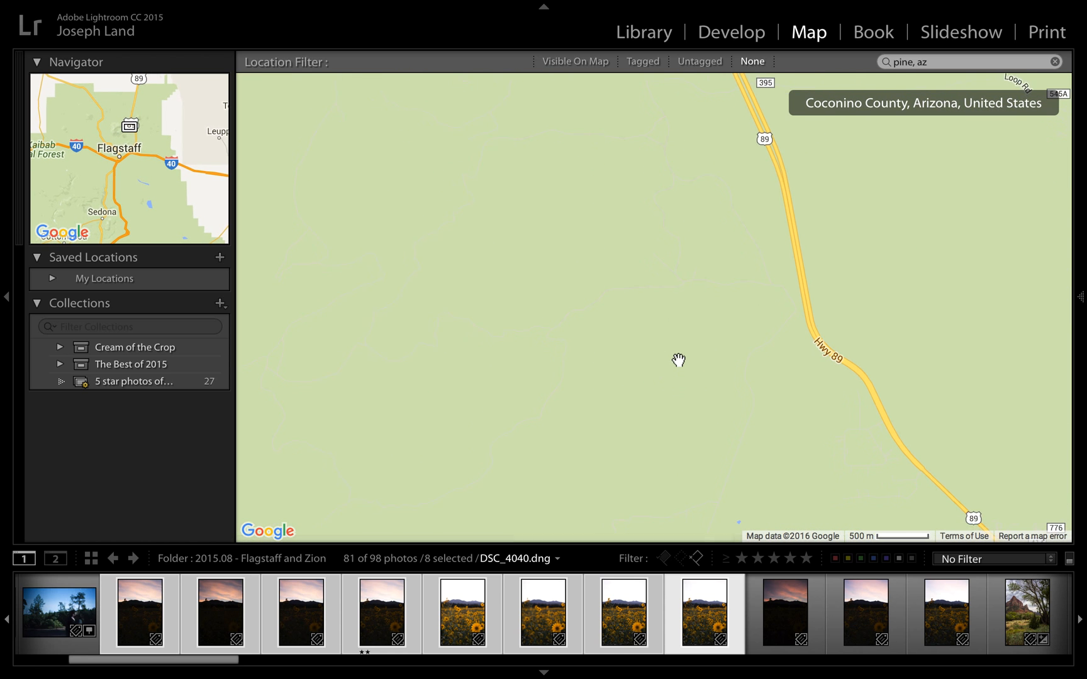
{"action": "scroll", "coordinate": [679, 362], "scroll_direction": "up", "scroll_amount": 1}
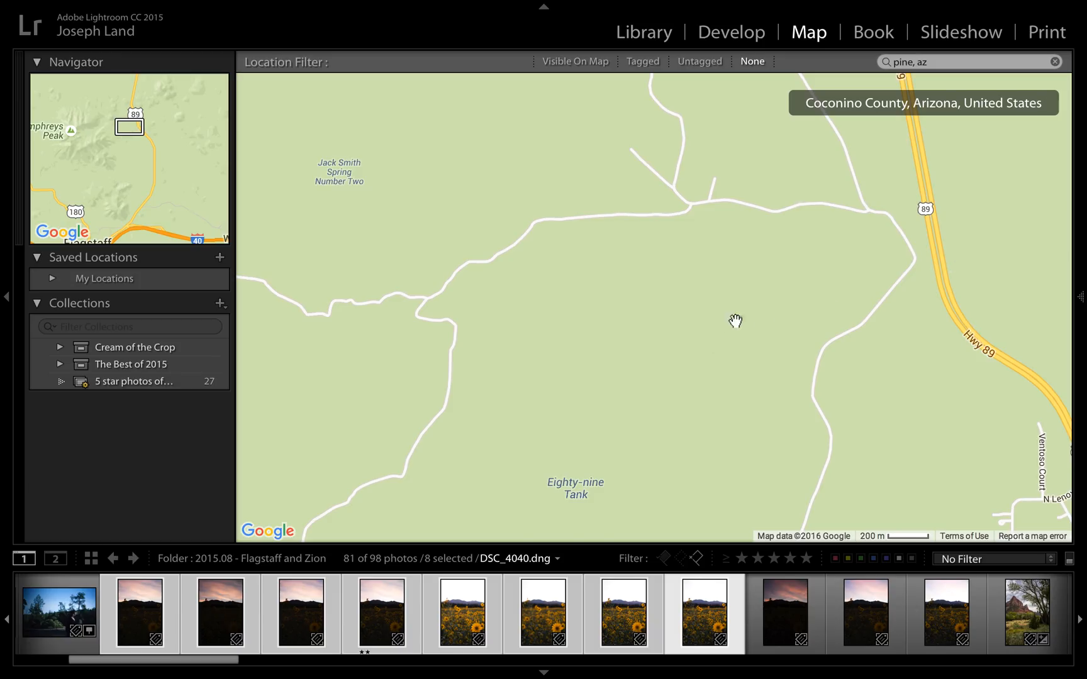
{"action": "left_click_drag", "start_coordinate": [727, 299], "coordinate": [832, 301]}
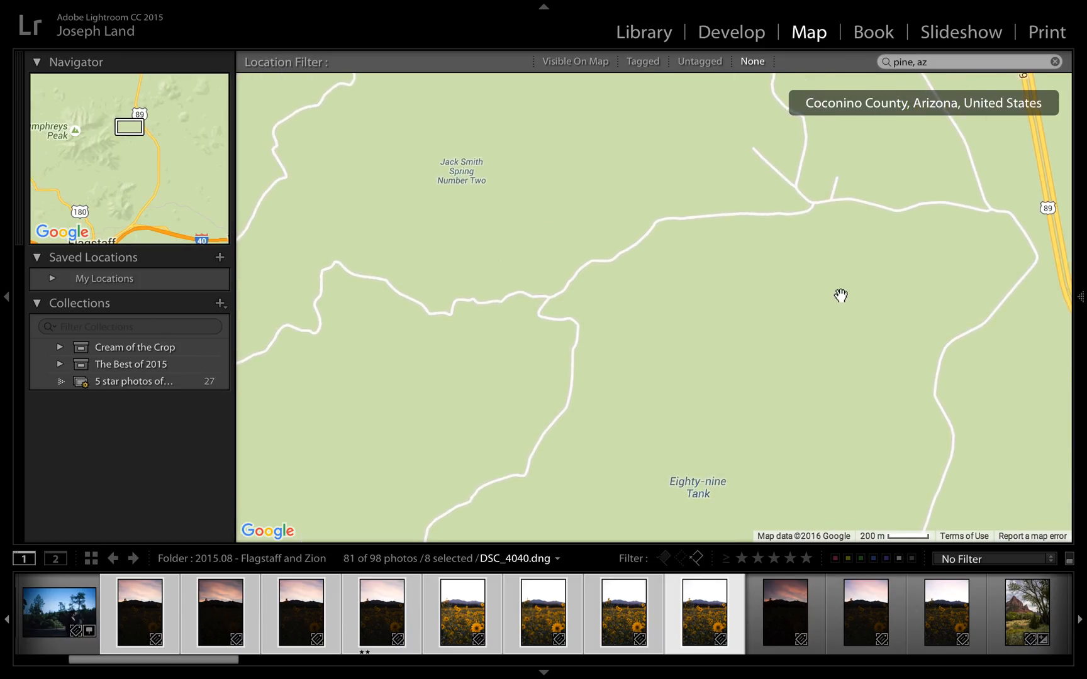
{"action": "right_click", "coordinate": [579, 270]}
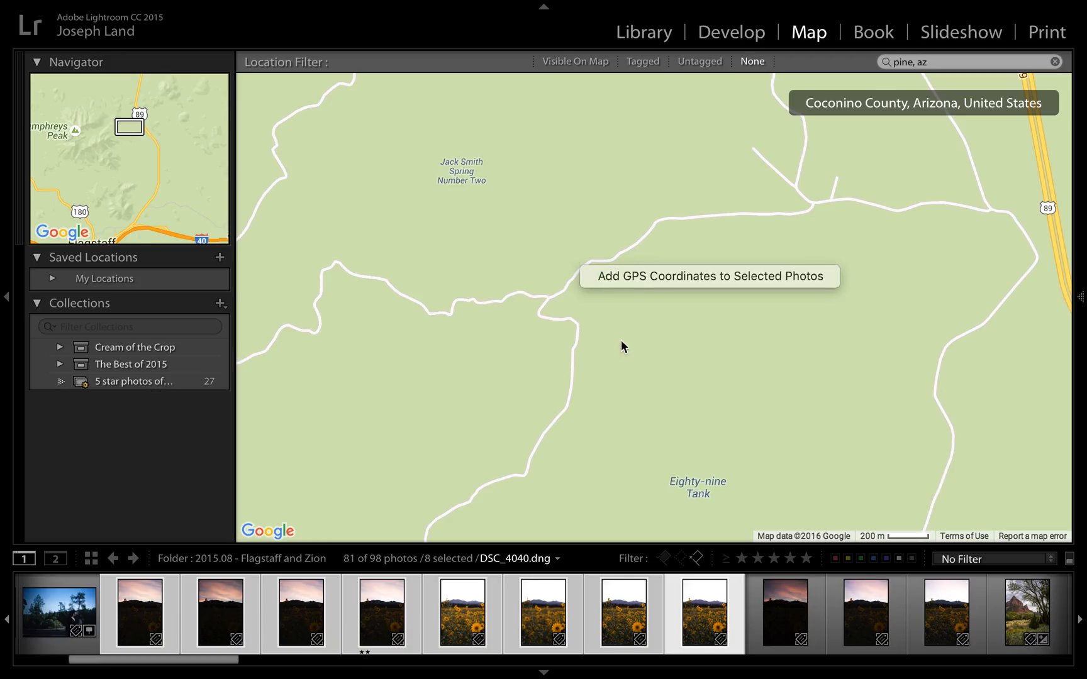
{"action": "left_click", "coordinate": [623, 277]}
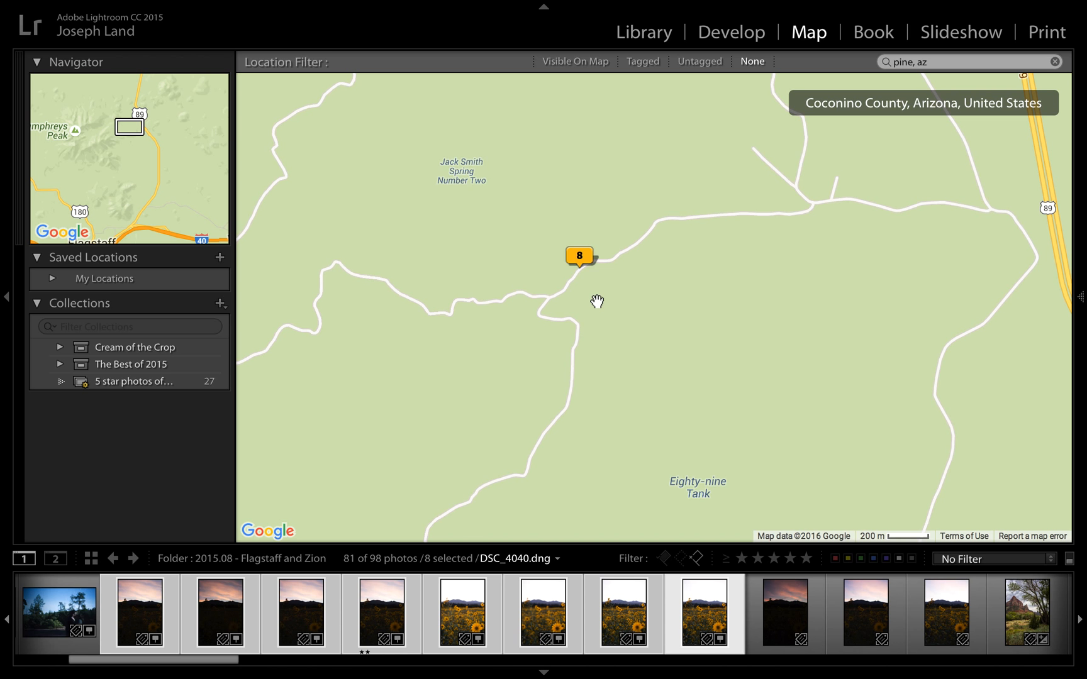
Clear the selection, preview the photos at the sunflower marker north of Flagstaff from first to last, and close the preview
{"action": "scroll", "coordinate": [583, 457], "scroll_direction": "down", "scroll_amount": 6}
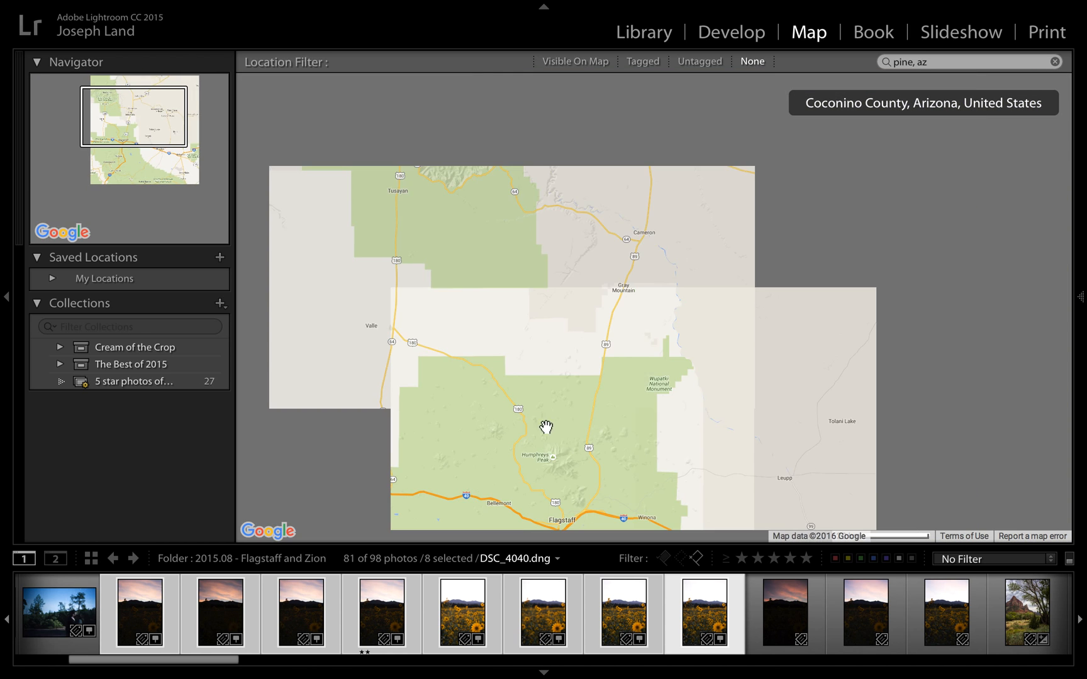
{"action": "left_click_drag", "start_coordinate": [536, 442], "coordinate": [585, 272]}
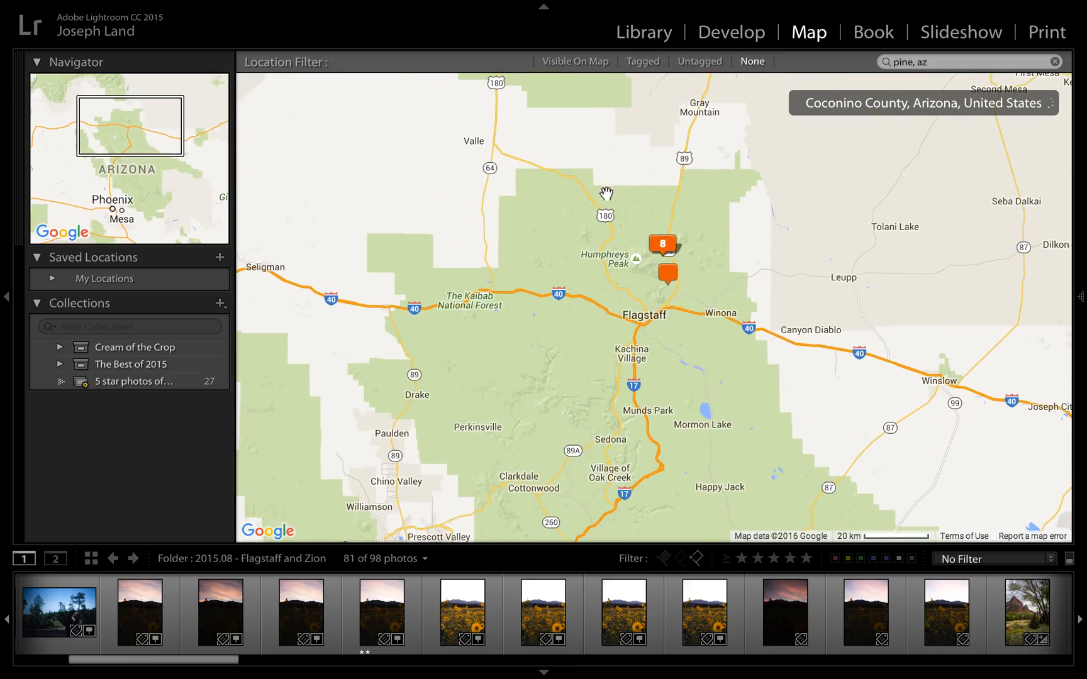
{"action": "left_click", "coordinate": [662, 245]}
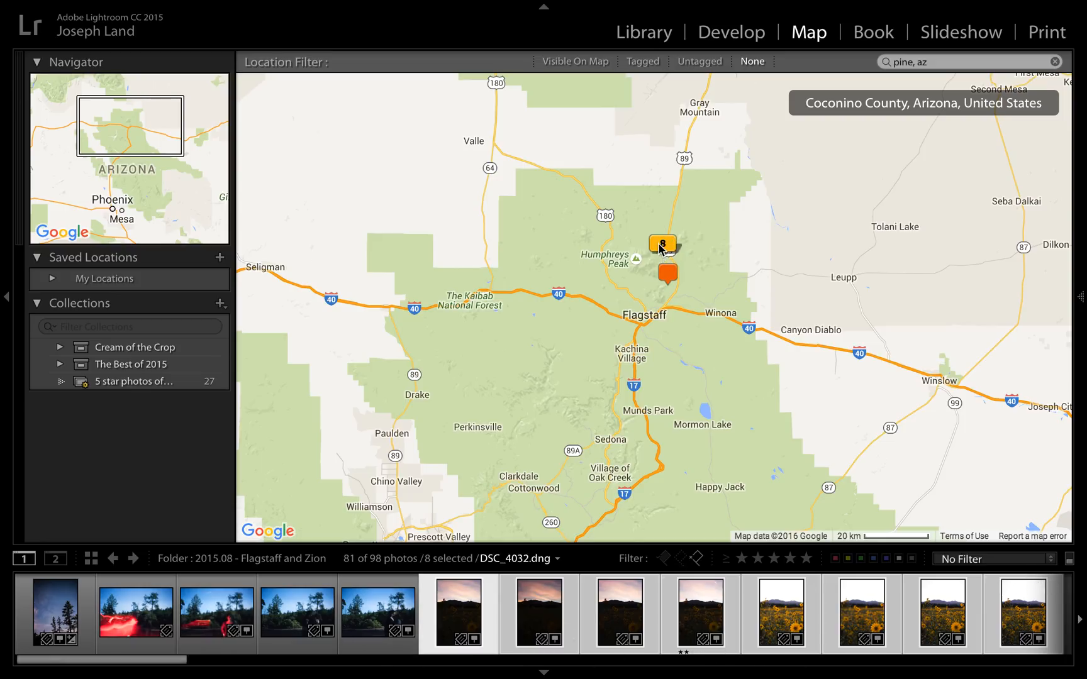
{"action": "mouse_move", "coordinate": [662, 247]}
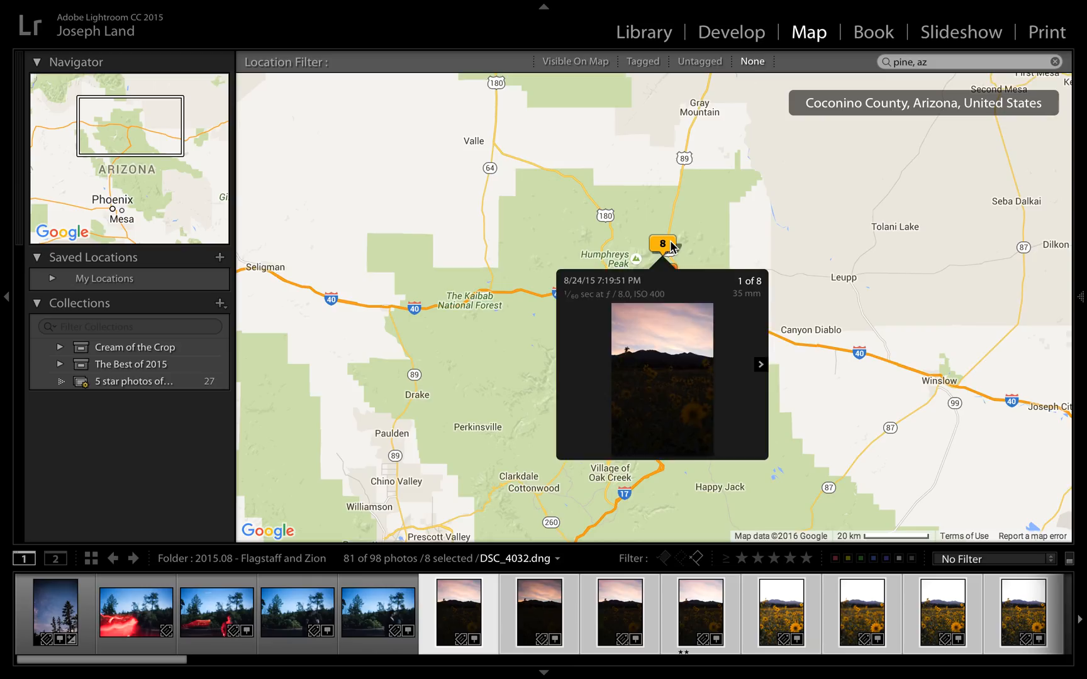
{"action": "left_click", "coordinate": [762, 367]}
{"action": "left_click", "coordinate": [762, 367]}
{"action": "left_click", "coordinate": [762, 367]}
{"action": "left_click", "coordinate": [761, 368]}
{"action": "left_click", "coordinate": [761, 367]}
{"action": "left_click", "coordinate": [762, 368]}
{"action": "left_click", "coordinate": [762, 368]}
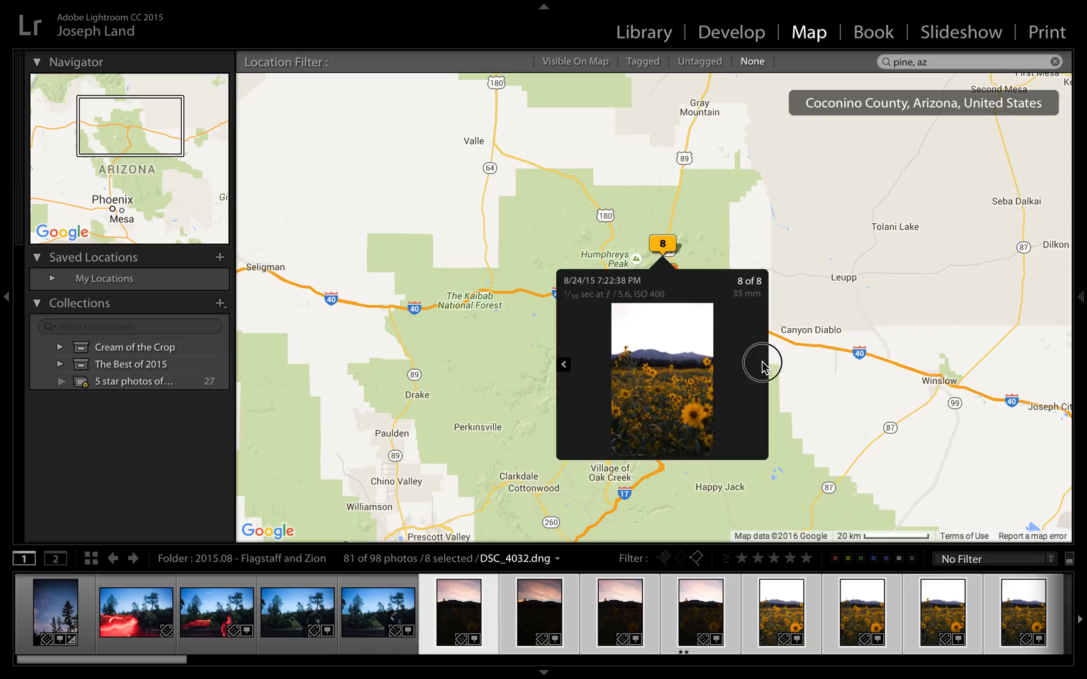
{"action": "left_click", "coordinate": [815, 388]}
Look over the geotag markers at Pine and Flagstaff on a wider view of Arizona and southern California
{"action": "left_click_drag", "start_coordinate": [786, 408], "coordinate": [635, 154]}
{"action": "left_click_drag", "start_coordinate": [634, 323], "coordinate": [576, 223]}
{"action": "left_click_drag", "start_coordinate": [554, 350], "coordinate": [1004, 358]}
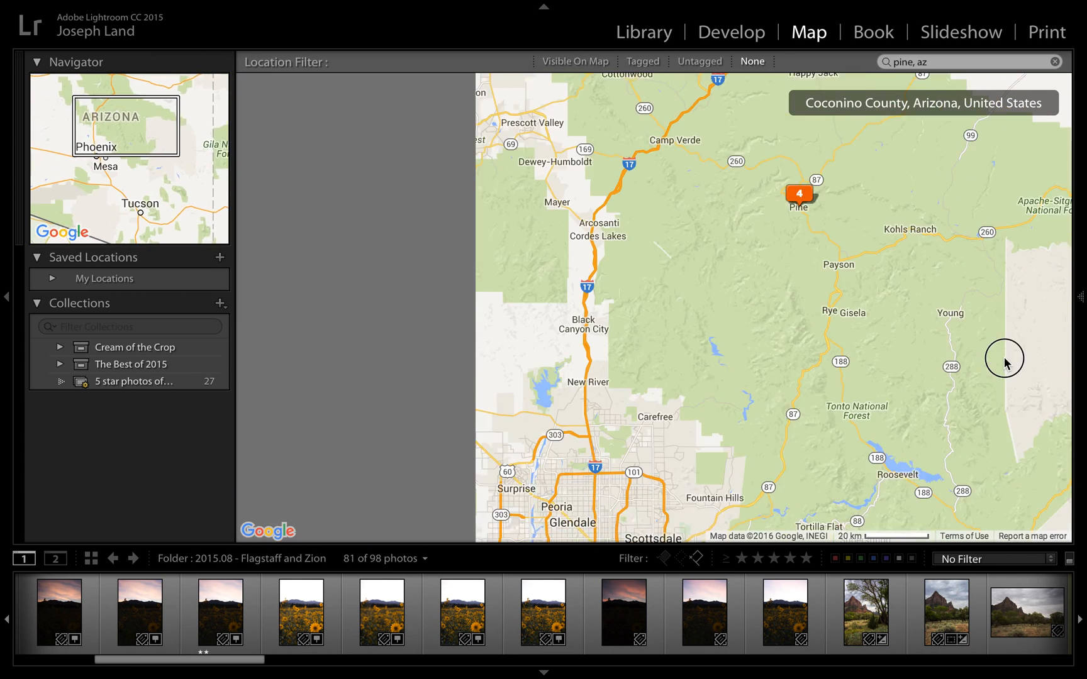
{"action": "scroll", "coordinate": [780, 378], "scroll_direction": "down", "scroll_amount": 3}
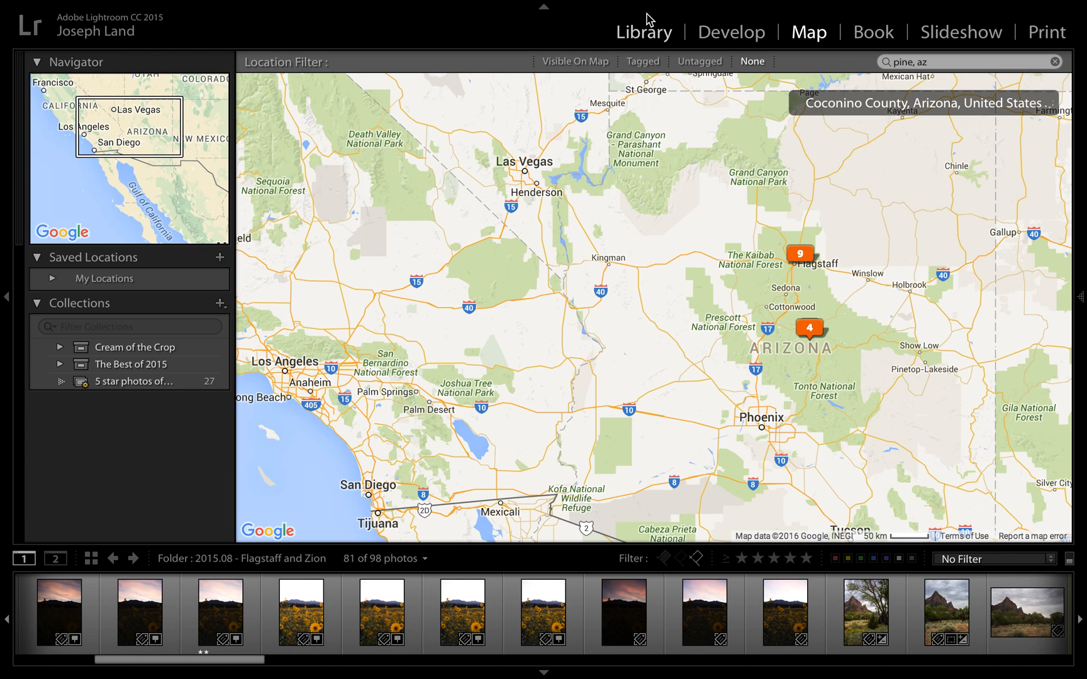
Cycle the Lights Out modes back to normal, and show and leave the full-screen photo preview
{"action": "key", "text": "l"}
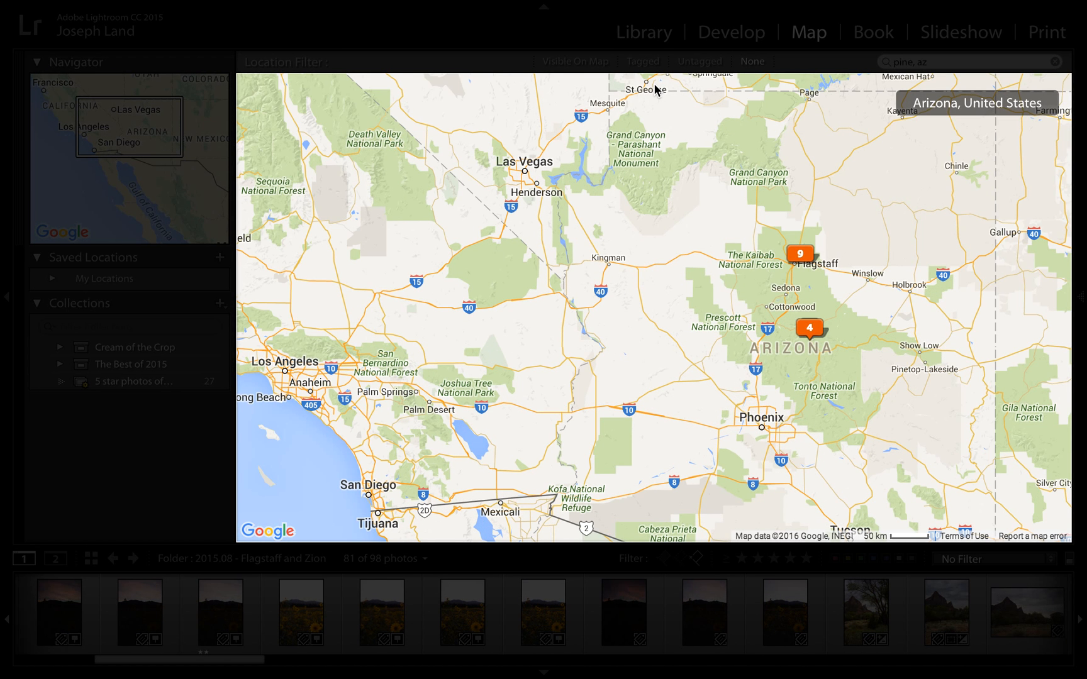
{"action": "key", "text": "l"}
{"action": "key", "text": "l"}
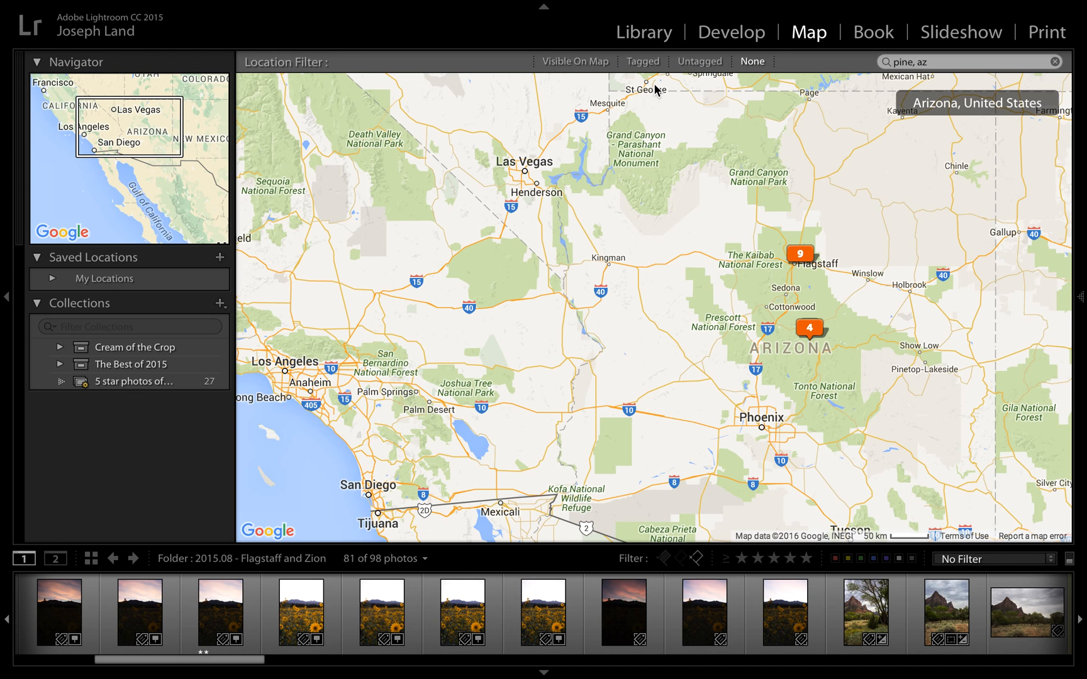
{"action": "key", "text": "f"}
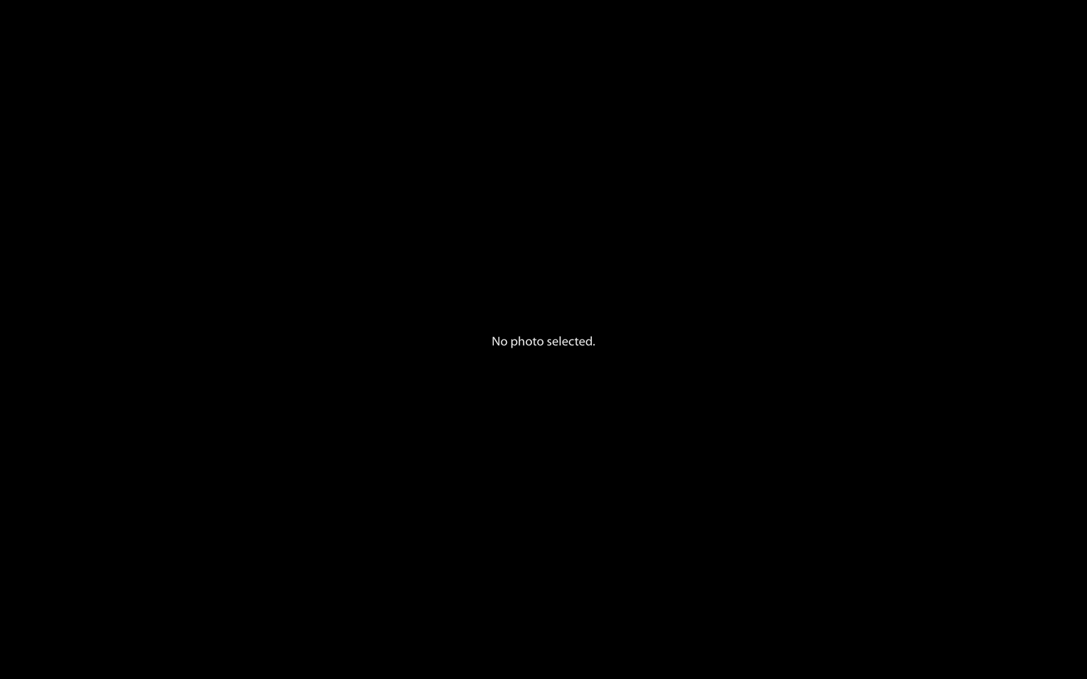
{"action": "key", "text": "Escape"}
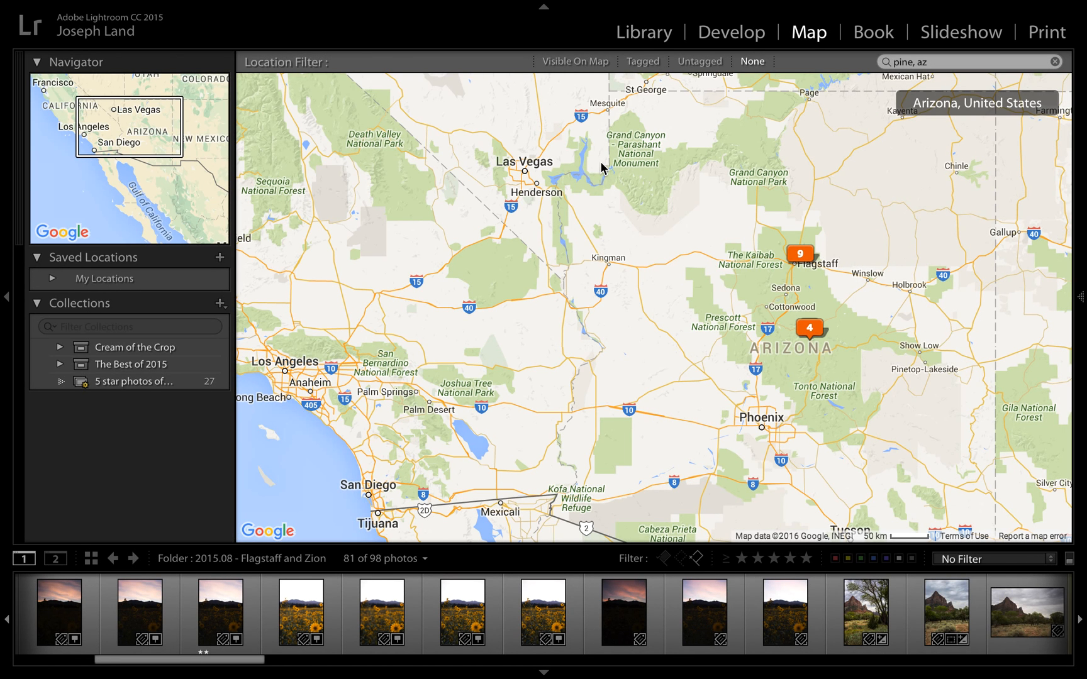
Select the whole My Lightroom Photos folder in the Library, expand its subfolders, and show its photos in the Map module
{"action": "key", "text": "g"}
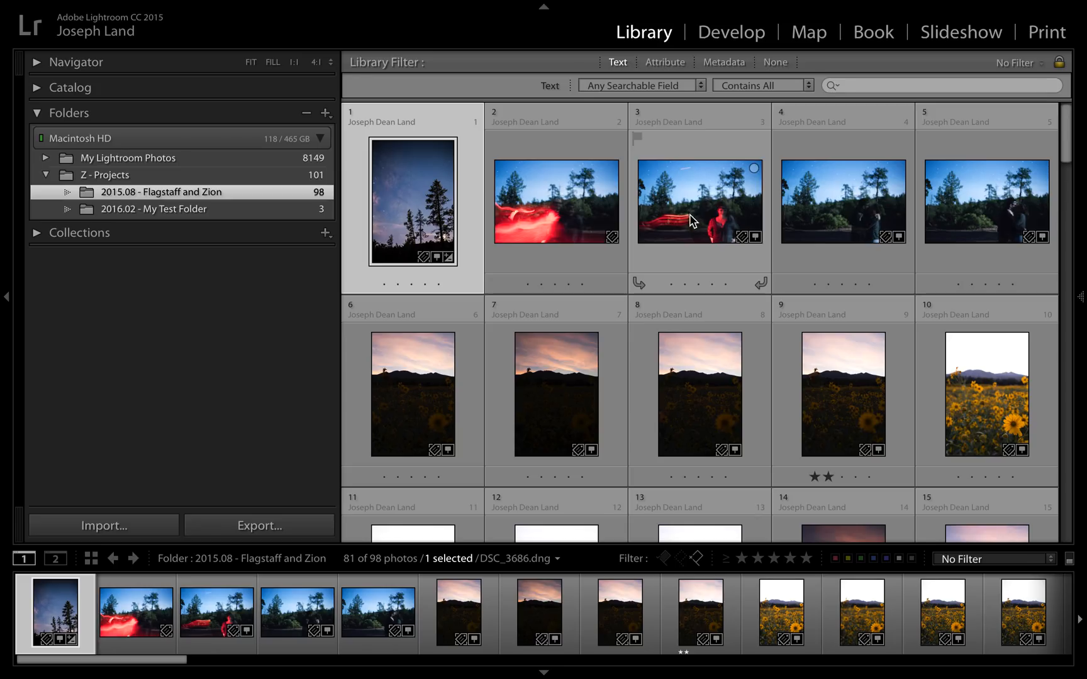
{"action": "left_click", "coordinate": [46, 157]}
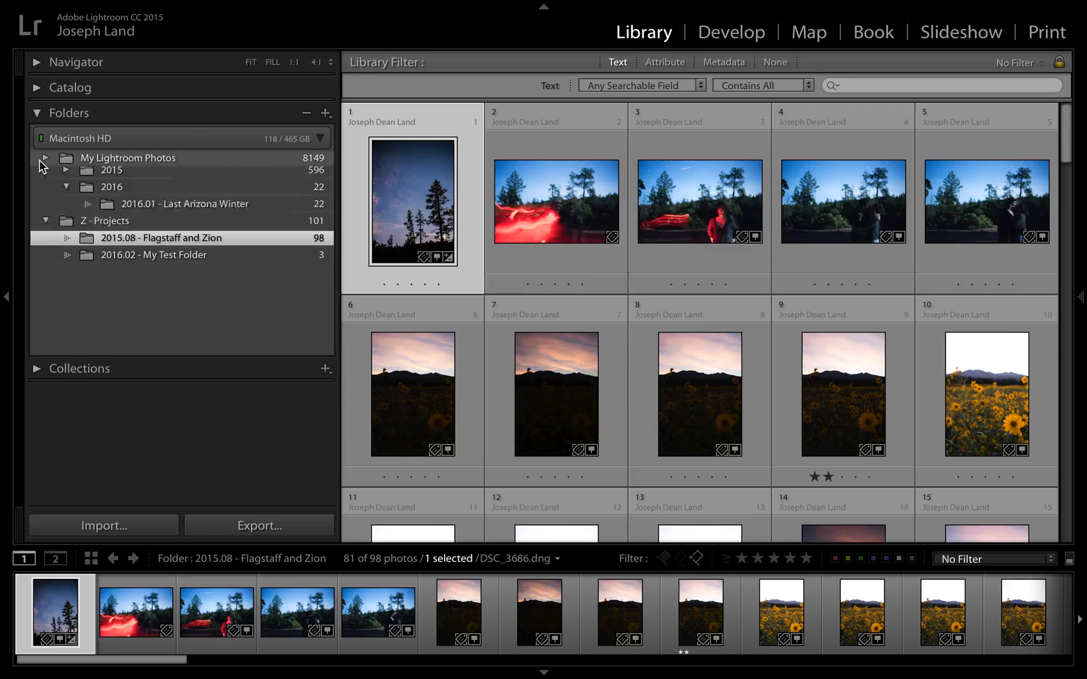
{"action": "left_click", "coordinate": [110, 165]}
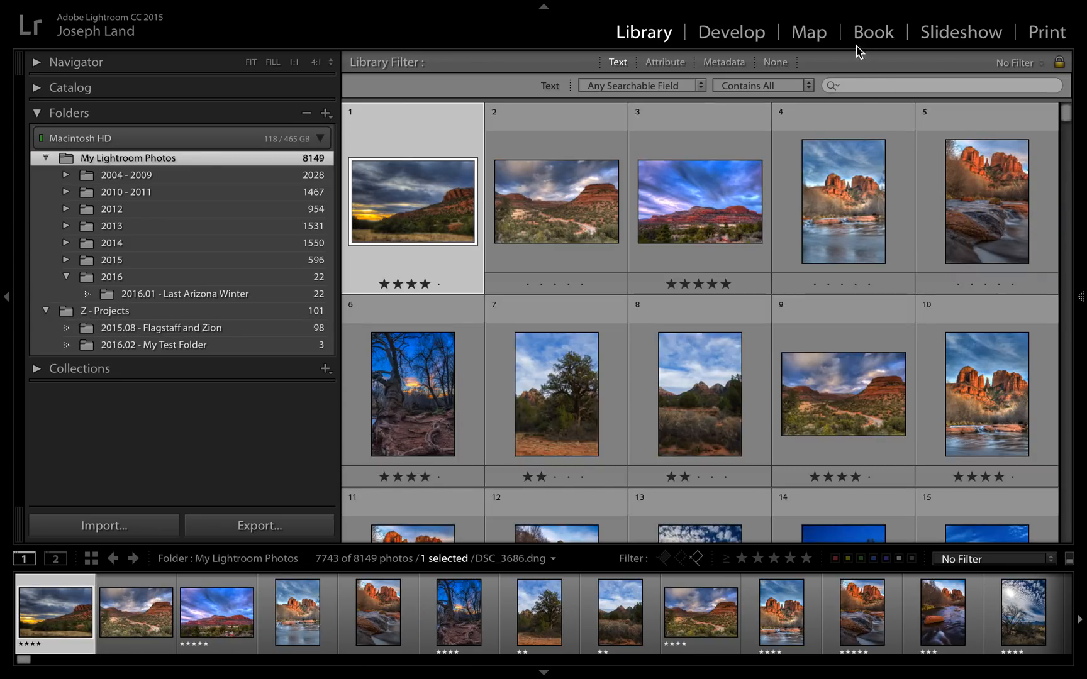
{"action": "left_click", "coordinate": [803, 50]}
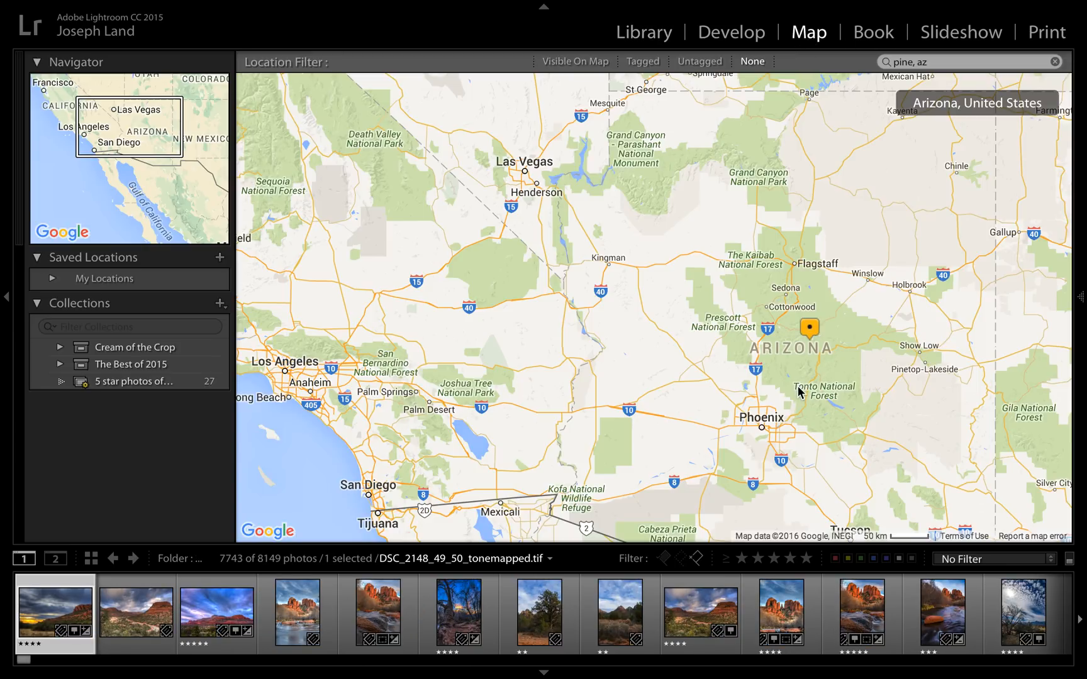
Look over the geotag markers across the western United States, the whole world, and central and southern Europe
{"action": "scroll", "coordinate": [781, 399], "scroll_direction": "down", "scroll_amount": 3}
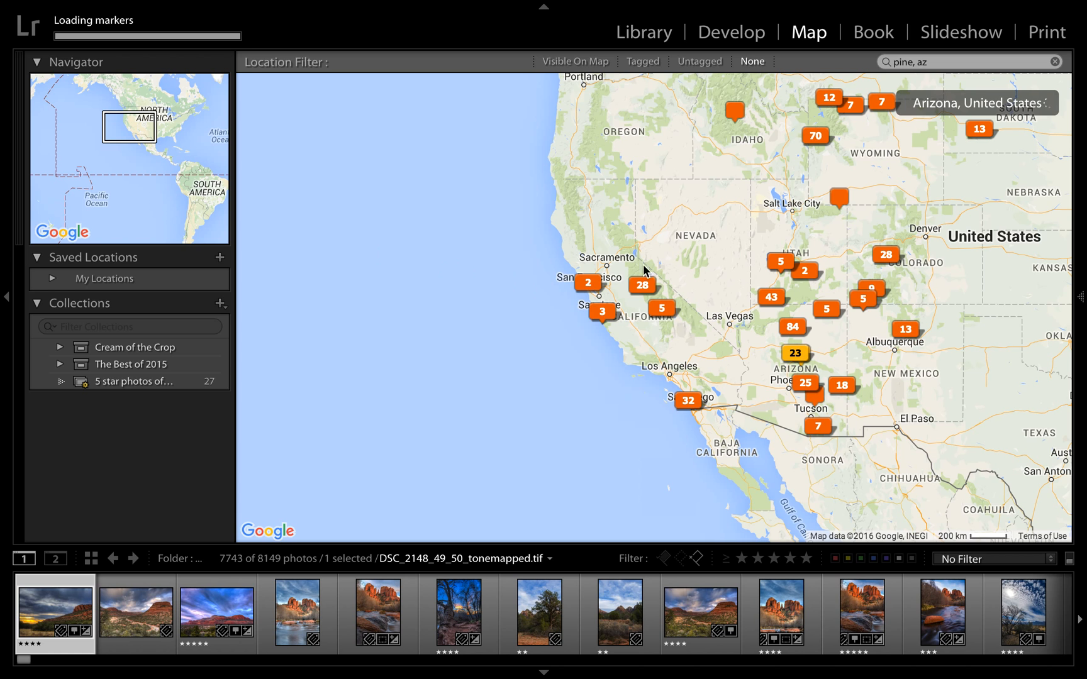
{"action": "scroll", "coordinate": [703, 200], "scroll_direction": "down", "scroll_amount": 4}
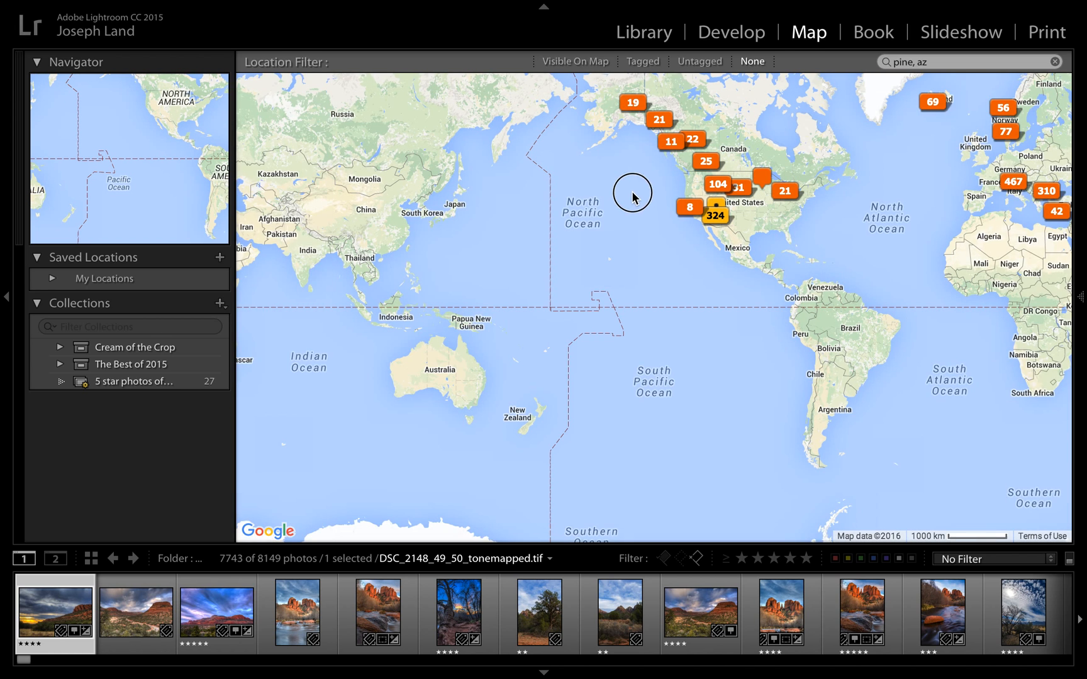
{"action": "left_click_drag", "start_coordinate": [632, 195], "coordinate": [364, 326]}
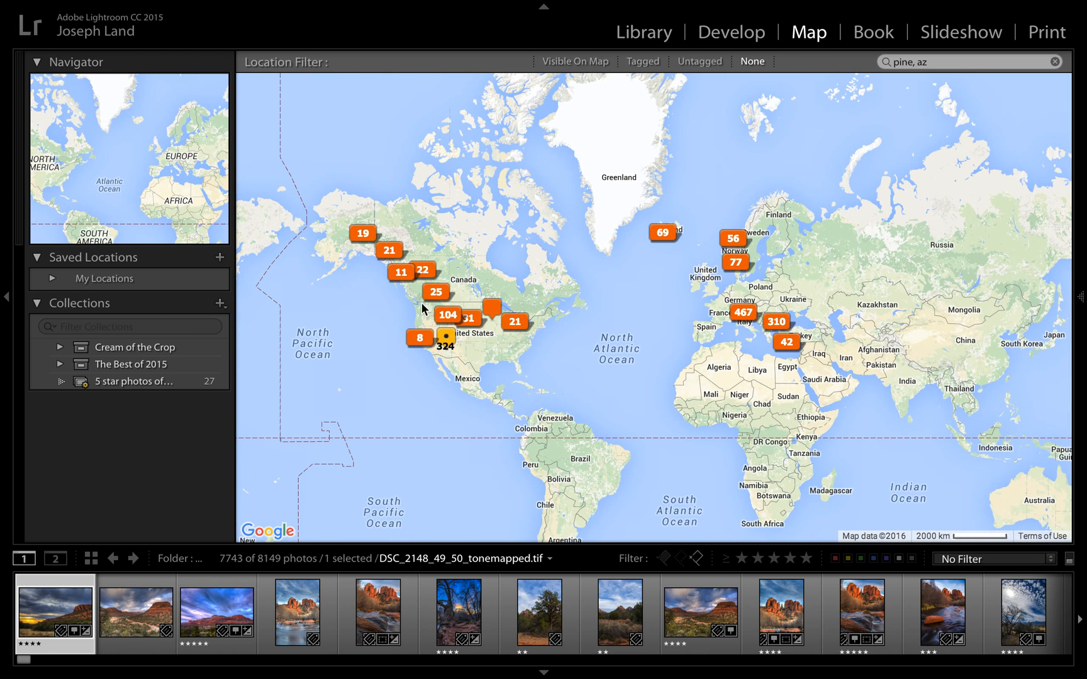
{"action": "scroll", "coordinate": [800, 368], "scroll_direction": "up", "scroll_amount": 2}
{"action": "left_click_drag", "start_coordinate": [805, 325], "coordinate": [775, 414]}
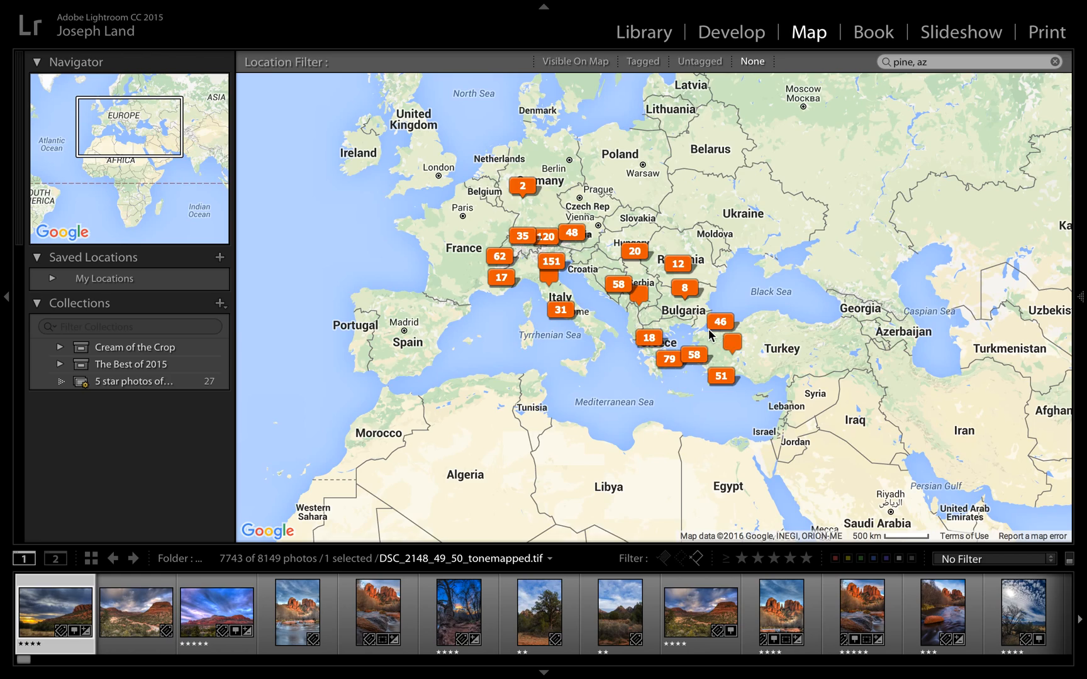
{"action": "scroll", "coordinate": [698, 317], "scroll_direction": "up", "scroll_amount": 2}
{"action": "scroll", "coordinate": [698, 317], "scroll_direction": "down", "scroll_amount": 2}
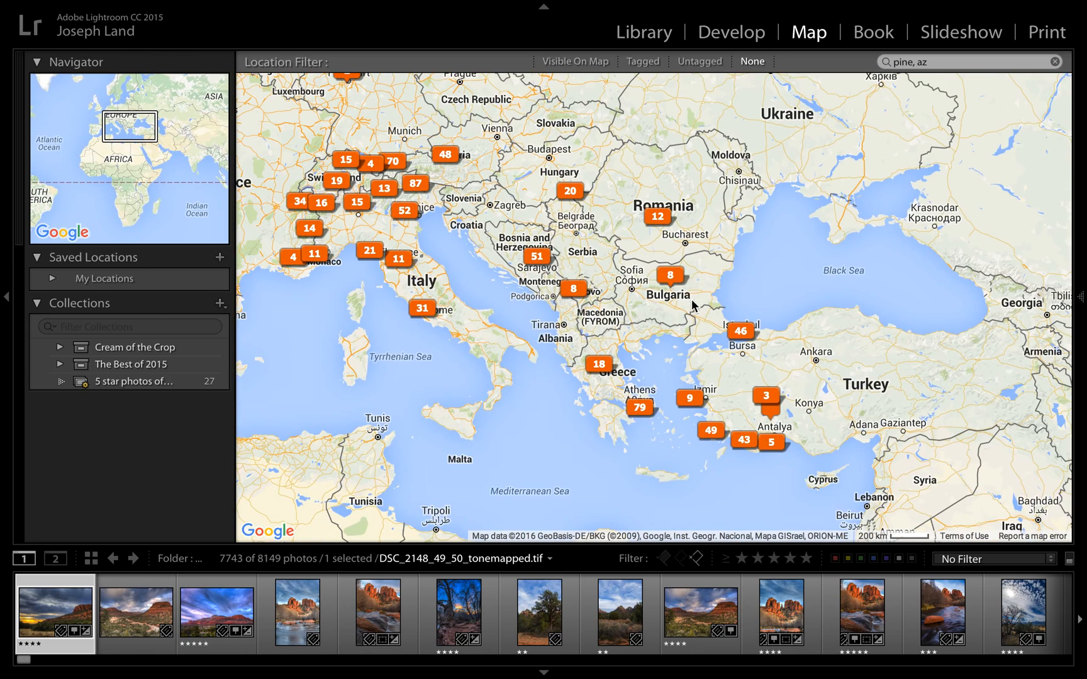
{"action": "left_click_drag", "start_coordinate": [527, 201], "coordinate": [649, 338]}
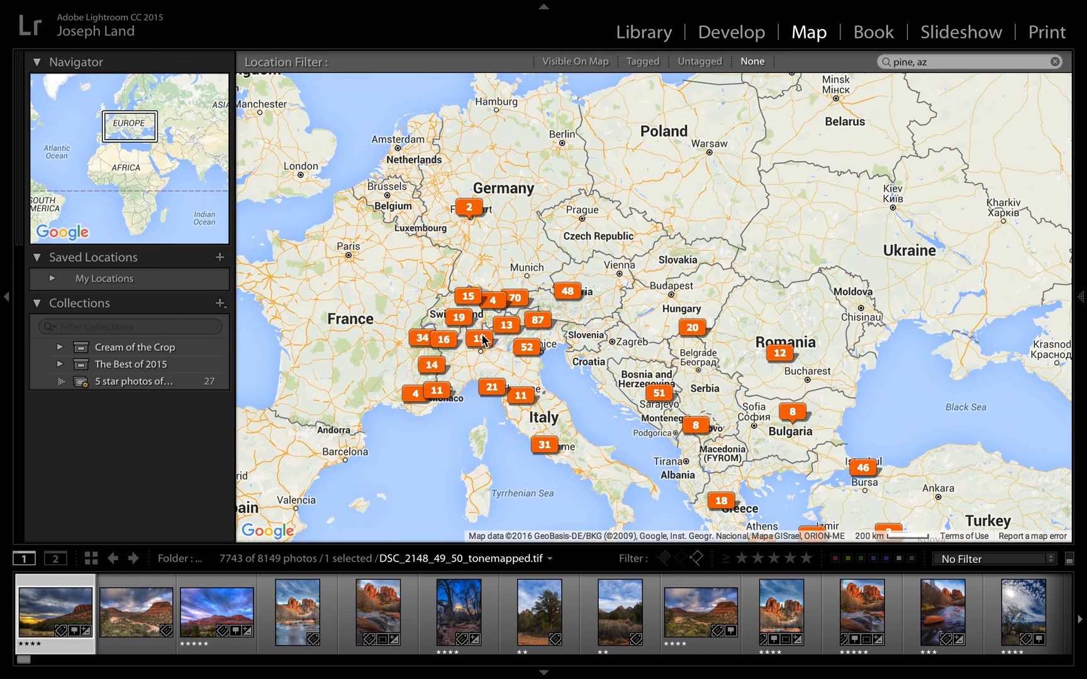
{"action": "left_click_drag", "start_coordinate": [450, 229], "coordinate": [640, 381]}
Examine the photo markers along Norway's coast in closer detail and clear the photo selection
{"action": "left_click_drag", "start_coordinate": [650, 339], "coordinate": [557, 443]}
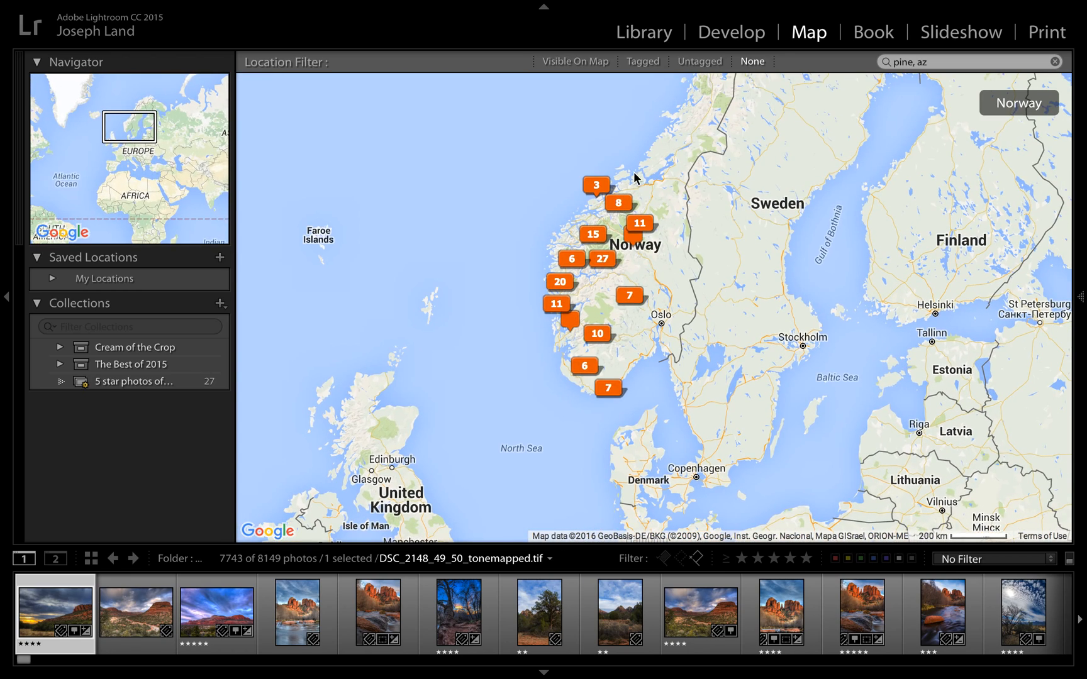
{"action": "scroll", "coordinate": [471, 244], "scroll_direction": "down", "scroll_amount": 2}
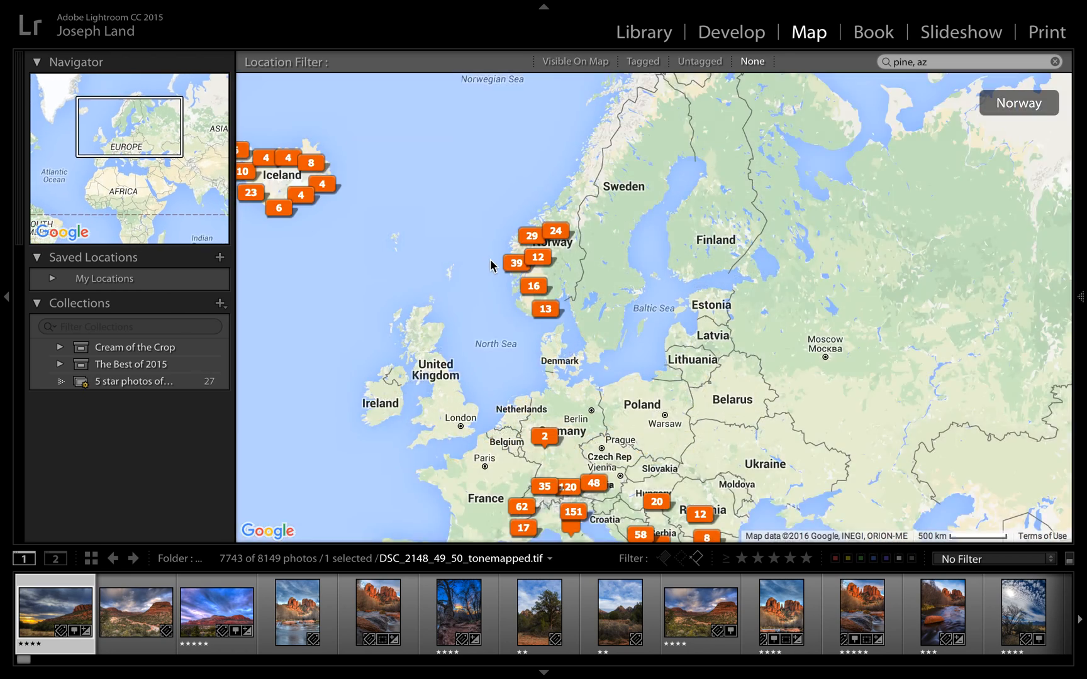
{"action": "scroll", "coordinate": [505, 255], "scroll_direction": "up", "scroll_amount": 2}
{"action": "scroll", "coordinate": [530, 281], "scroll_direction": "up", "scroll_amount": 1}
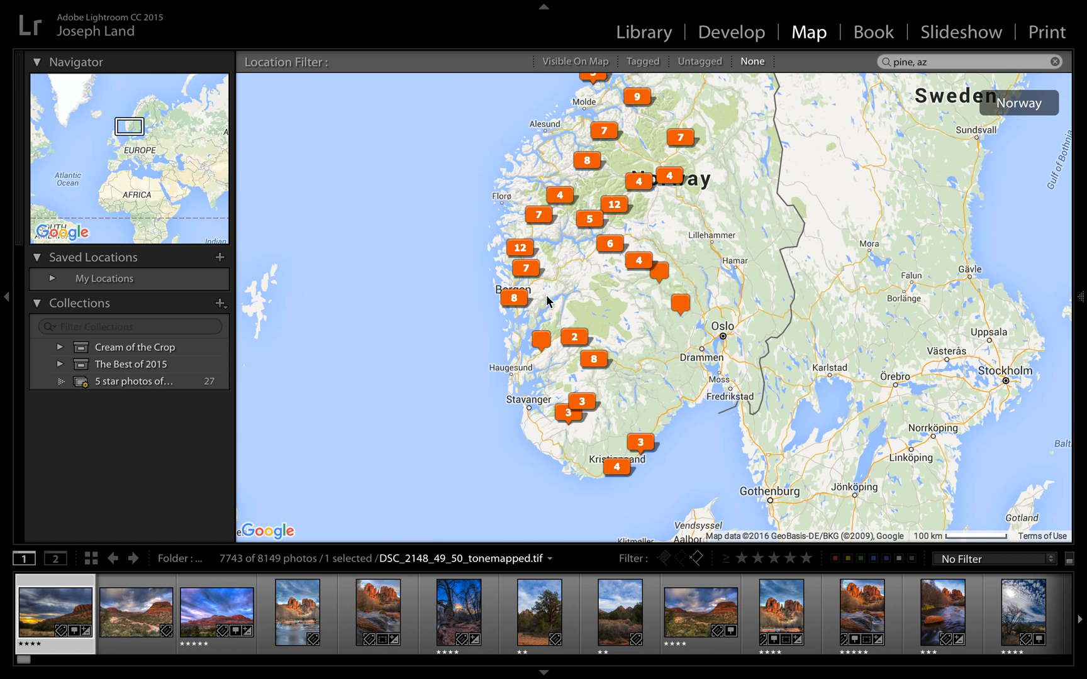
{"action": "left_click_drag", "start_coordinate": [507, 210], "coordinate": [671, 334]}
{"action": "left_click", "coordinate": [673, 337]}
{"action": "scroll", "coordinate": [674, 337], "scroll_direction": "down", "scroll_amount": 2}
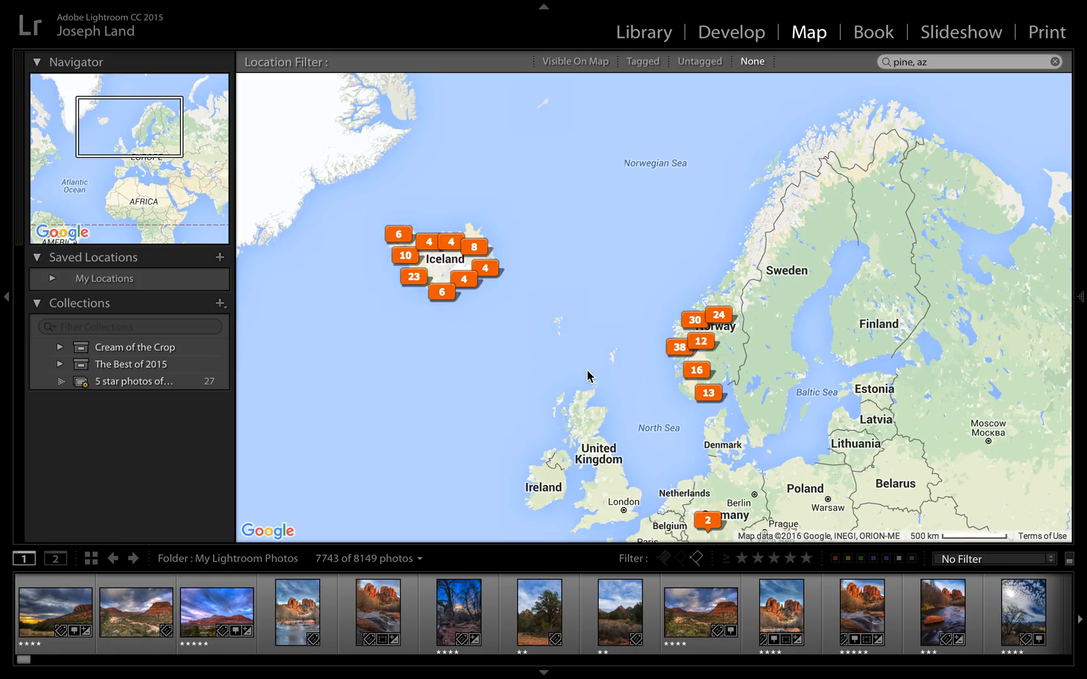
Examine the photo markers around Iceland's western, northern and southern coasts, ending on a wide view with Europe
{"action": "left_click", "coordinate": [562, 324]}
{"action": "left_click_drag", "start_coordinate": [562, 324], "coordinate": [634, 348]}
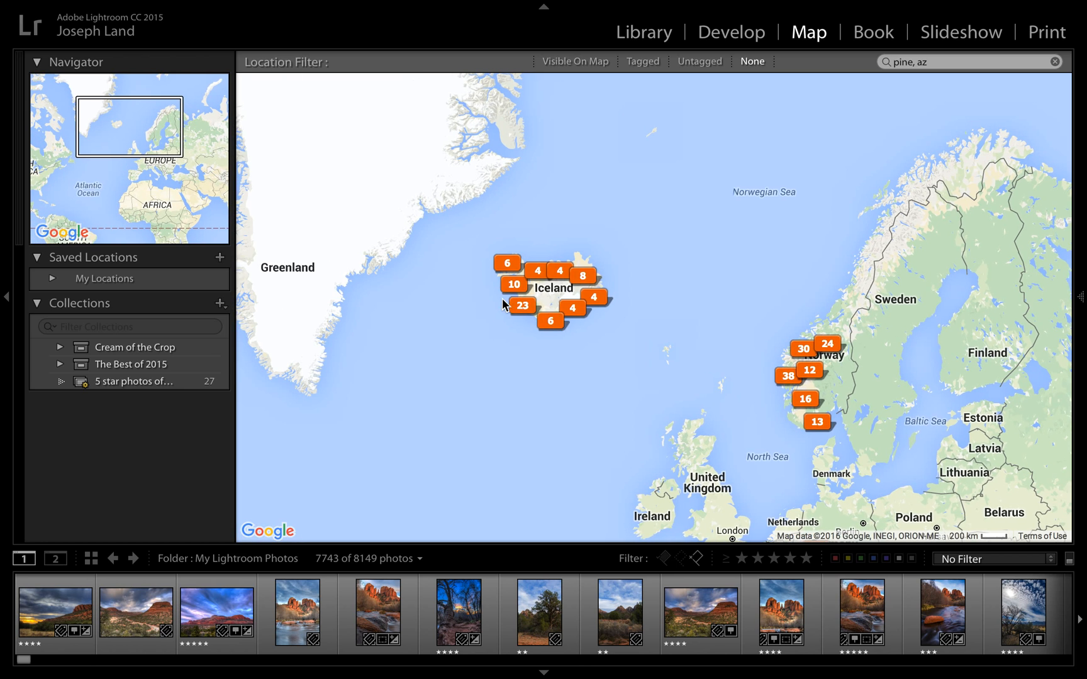
{"action": "scroll", "coordinate": [502, 299], "scroll_direction": "up", "scroll_amount": 2}
{"action": "scroll", "coordinate": [507, 304], "scroll_direction": "up", "scroll_amount": 1}
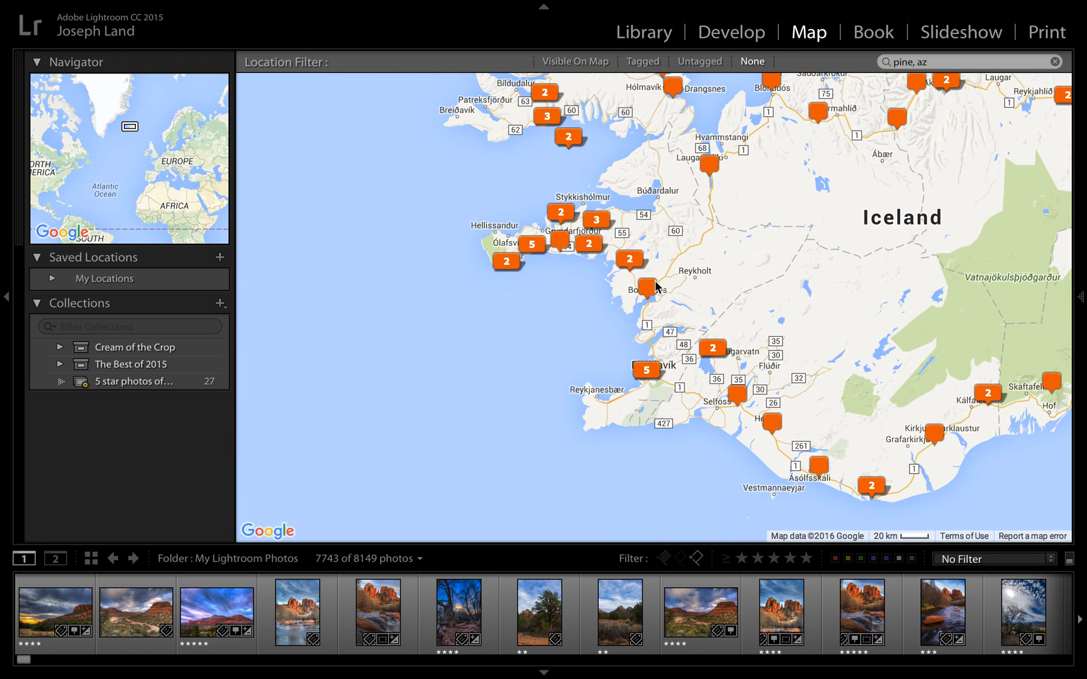
{"action": "left_click_drag", "start_coordinate": [702, 274], "coordinate": [646, 408]}
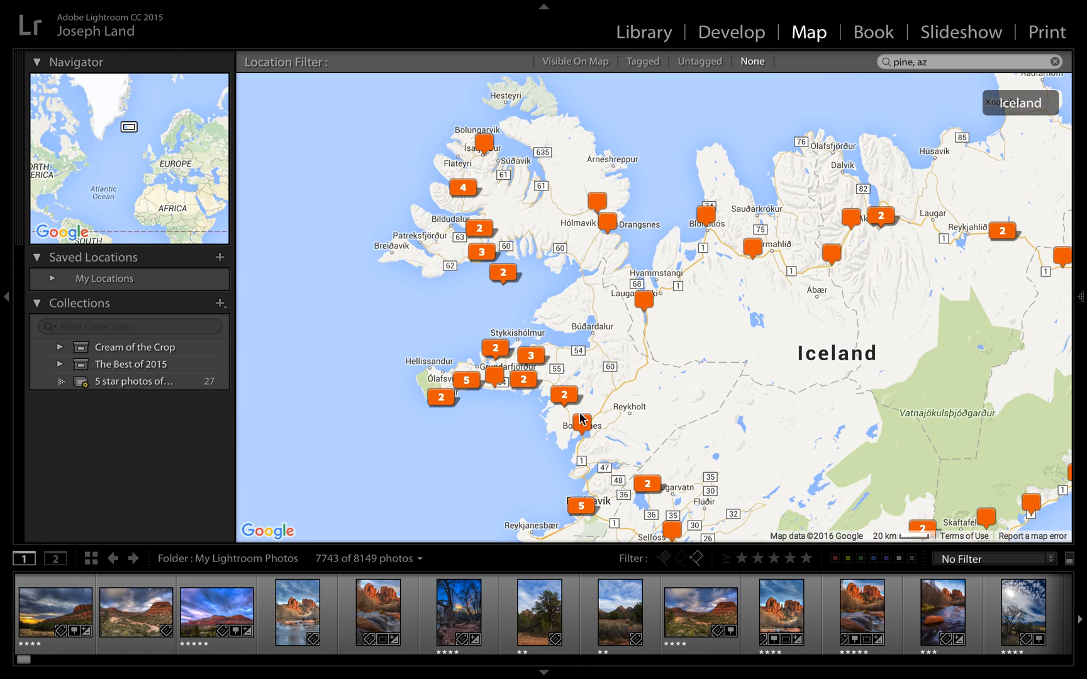
{"action": "left_click_drag", "start_coordinate": [817, 444], "coordinate": [559, 393]}
{"action": "left_click_drag", "start_coordinate": [604, 359], "coordinate": [737, 289]}
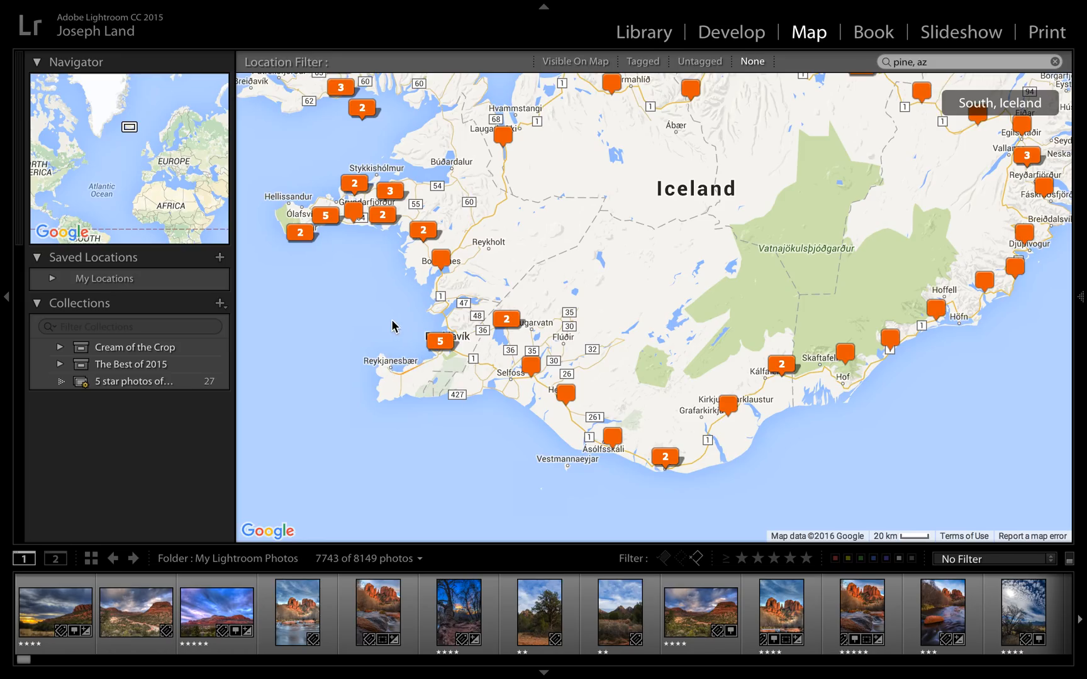
{"action": "scroll", "coordinate": [391, 326], "scroll_direction": "down", "scroll_amount": 4}
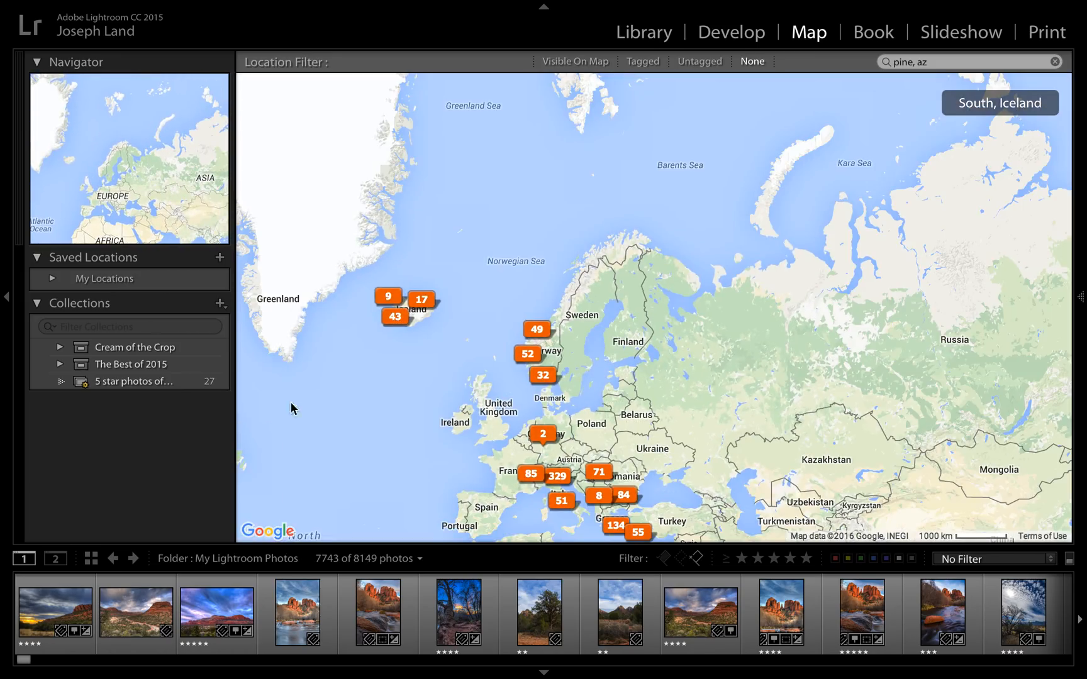
Collapse the 2016 folder, expand 2015, select the 2015.08 - Bartlett Lake folder in the Library, and show its photos in the Map module
{"action": "left_click", "coordinate": [643, 31]}
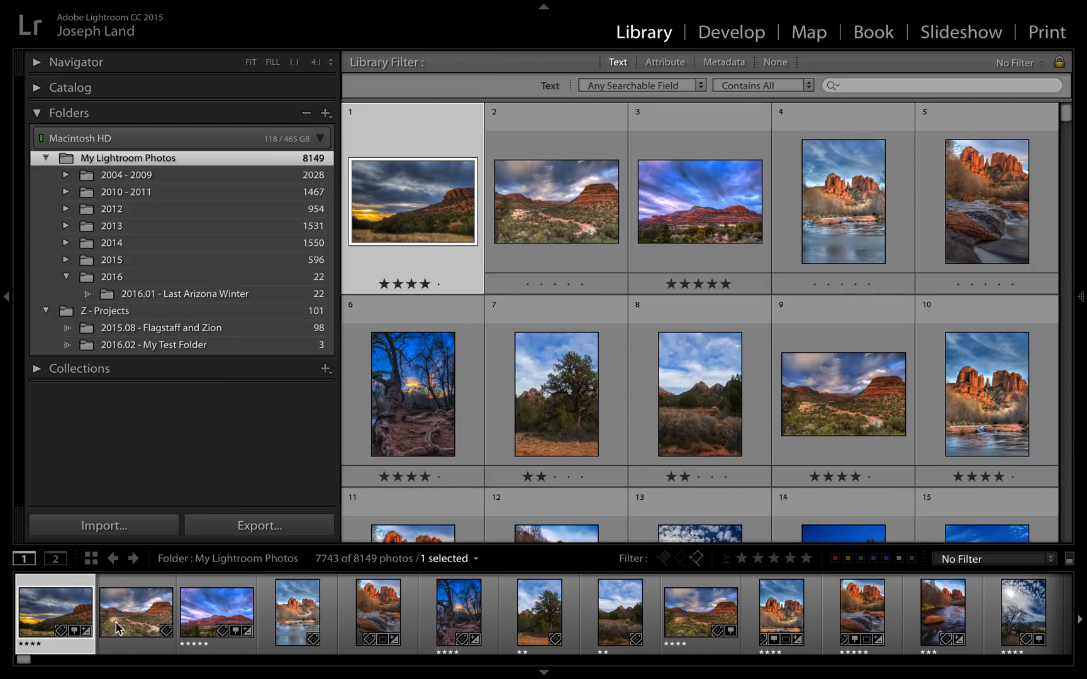
{"action": "left_click", "coordinate": [68, 277]}
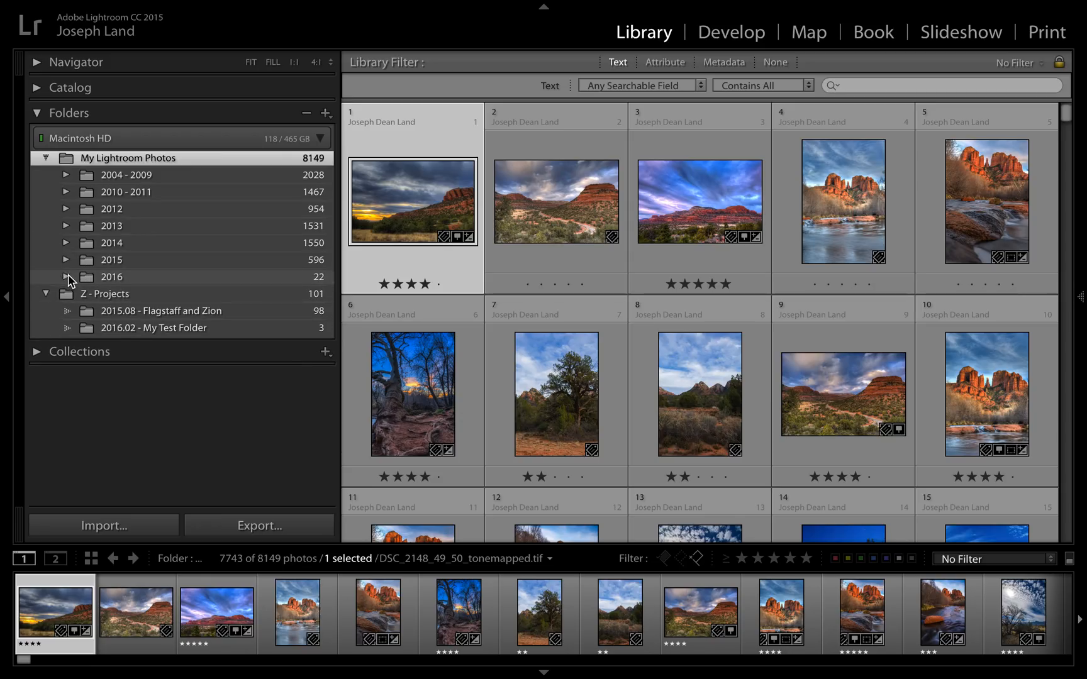
{"action": "left_click", "coordinate": [66, 260]}
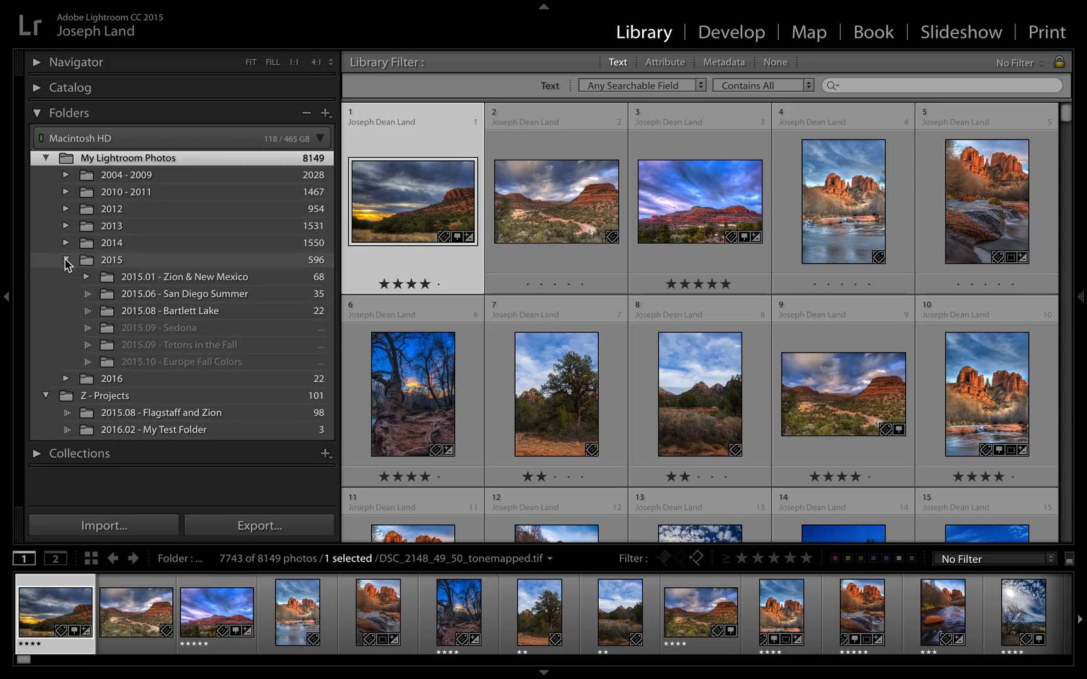
{"action": "left_click", "coordinate": [122, 277]}
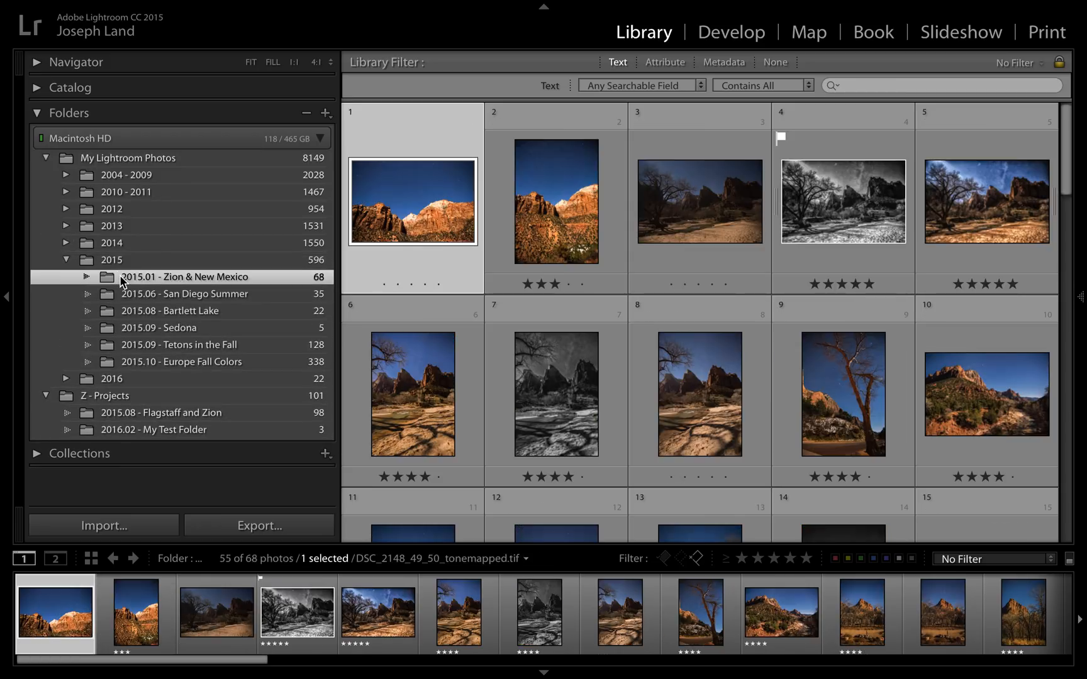
{"action": "left_click", "coordinate": [169, 311]}
{"action": "left_click", "coordinate": [799, 35]}
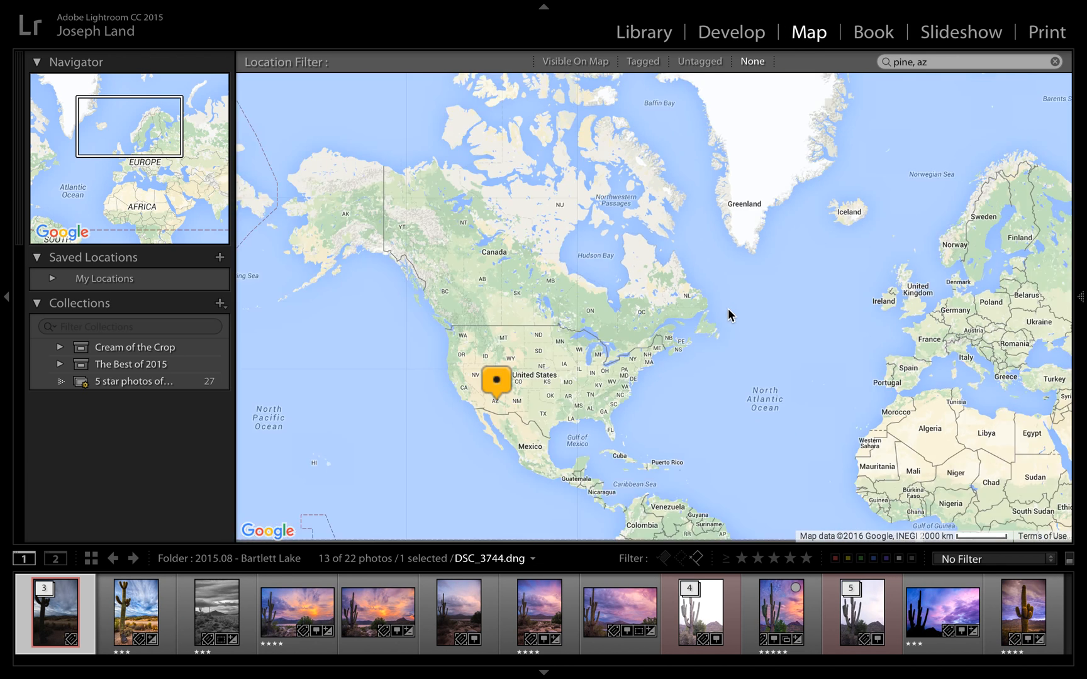
Examine the Bartlett Lake photo marker northeast of Phoenix, Arizona, and return to the folder's photo grid in the Library
{"action": "scroll", "coordinate": [577, 376], "scroll_direction": "up", "scroll_amount": 4}
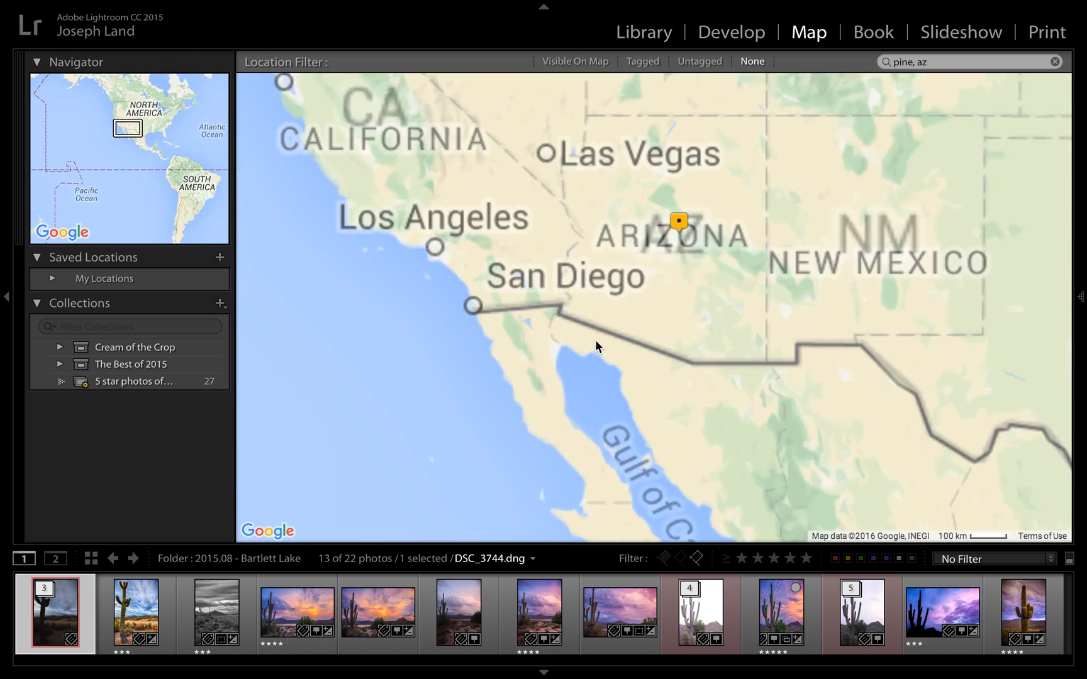
{"action": "mouse_move", "coordinate": [607, 297]}
{"action": "left_mouse_down"}
{"action": "mouse_move", "coordinate": [490, 370]}
{"action": "mouse_move", "coordinate": [536, 375]}
{"action": "mouse_move", "coordinate": [533, 361]}
{"action": "mouse_move", "coordinate": [572, 379]}
{"action": "mouse_move", "coordinate": [536, 242]}
{"action": "mouse_move", "coordinate": [542, 198]}
{"action": "left_mouse_up"}
{"action": "scroll", "coordinate": [519, 334], "scroll_direction": "up", "scroll_amount": 5}
{"action": "scroll", "coordinate": [533, 360], "scroll_direction": "down", "scroll_amount": 2}
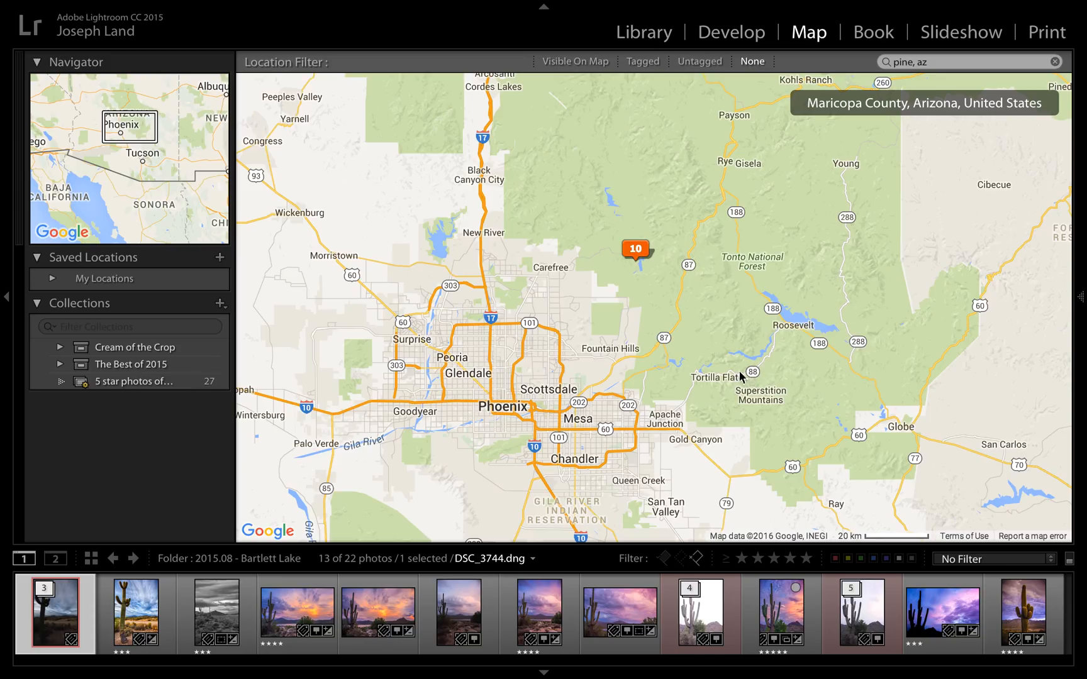
{"action": "left_click", "coordinate": [640, 34]}
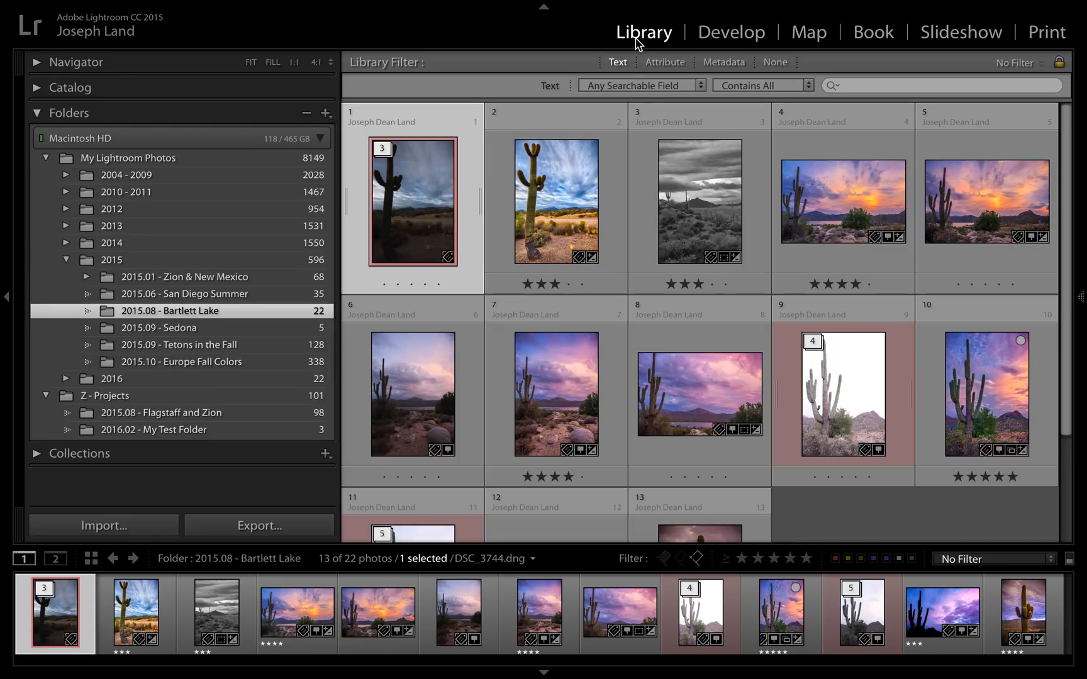